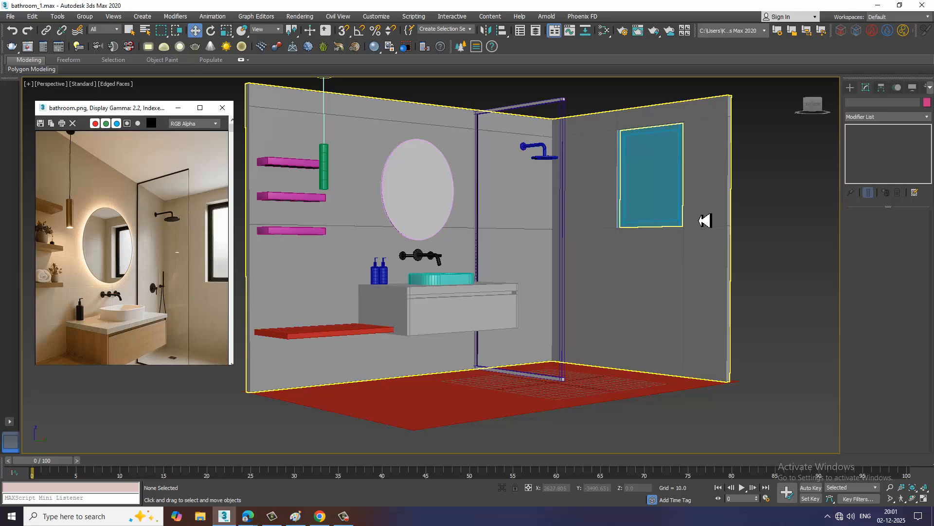
# Create a flat AutoGrid cylinder on the shower wall with a radius of about 7.5 and height of about 1.7
pyautogui.keyDown('alt'); pyautogui.moveTo(625, 284); pyautogui.dragTo(611, 261, button='middle'); pyautogui.keyUp('alt')
pyautogui.scroll(5, 603, 282)
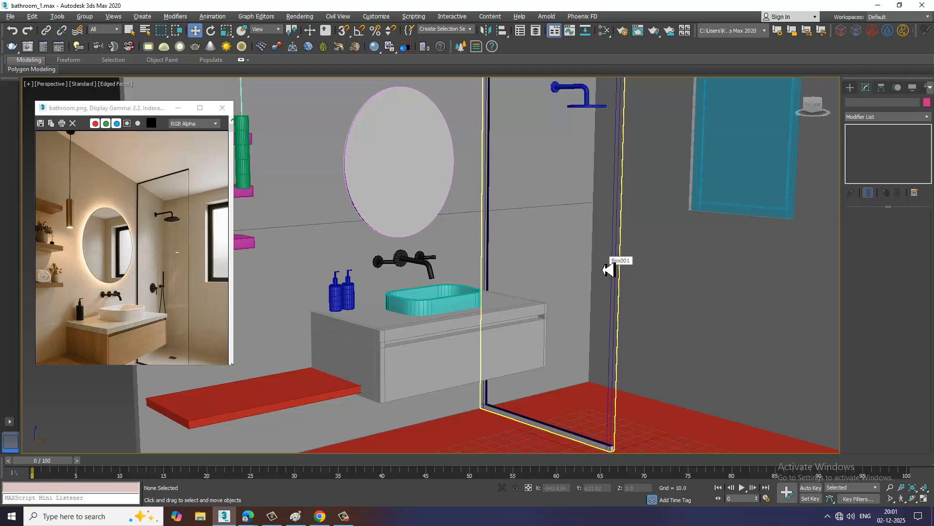
pyautogui.keyDown('alt'); pyautogui.moveTo(608, 269); pyautogui.dragTo(526, 280, button='middle'); pyautogui.keyUp('alt')
pyautogui.scroll(1, 173, 295)
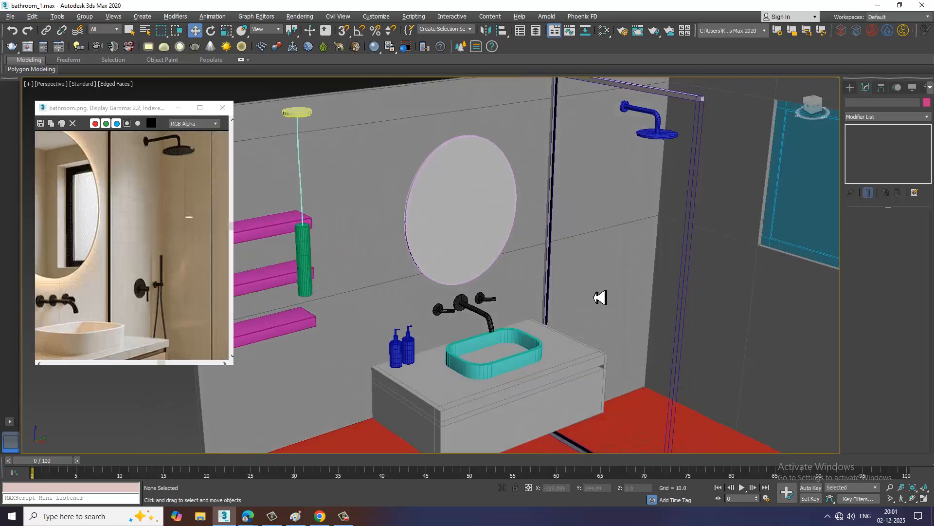
pyautogui.keyDown('alt'); pyautogui.moveTo(599, 298); pyautogui.dragTo(517, 251, button='middle'); pyautogui.keyUp('alt')
pyautogui.scroll(4, 590, 224)
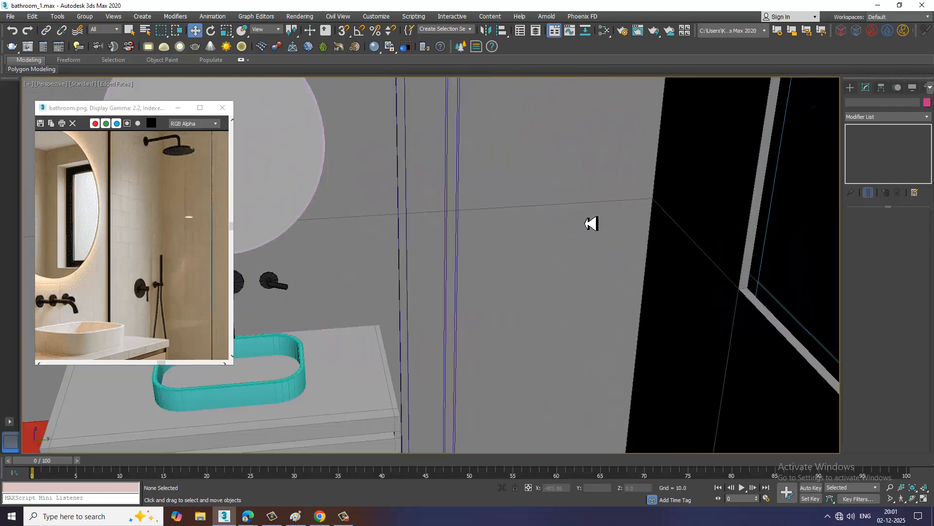
pyautogui.click(850, 92)
pyautogui.keyDown('alt'); pyautogui.moveTo(636, 266); pyautogui.dragTo(860, 219, button='middle'); pyautogui.keyUp('alt')
pyautogui.click(850, 102)
pyautogui.click(866, 166)
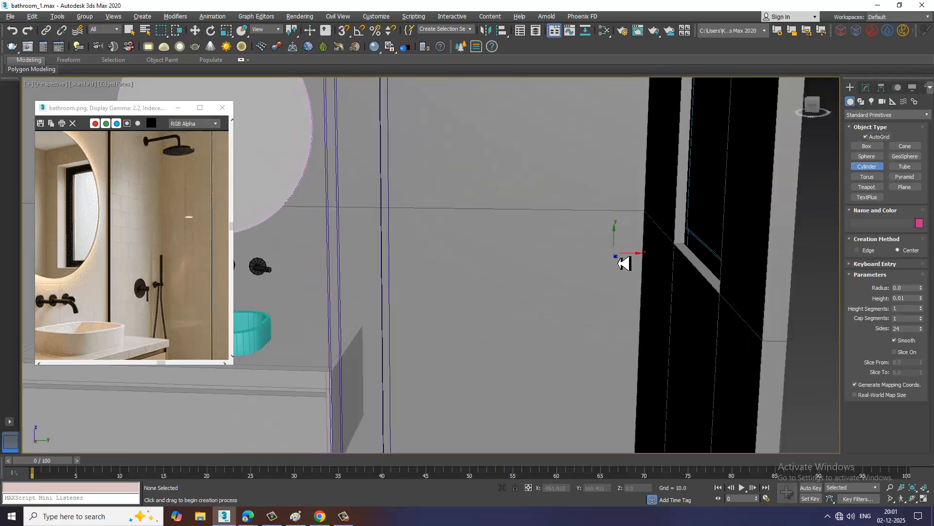
pyautogui.scroll(4, 542, 278)
pyautogui.moveTo(446, 273); pyautogui.dragTo(465, 295)
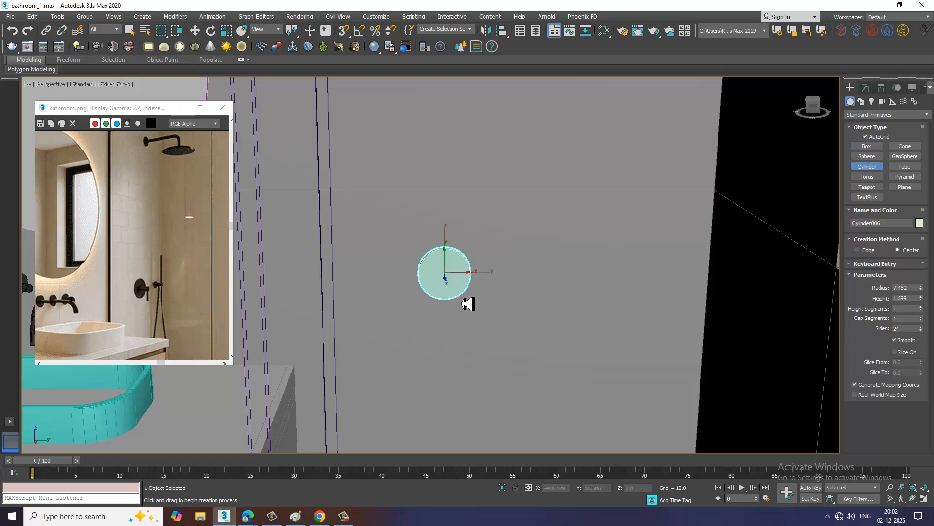
# Reduce the wall disc's height to 0.866 and shift it slightly along X to about -119.93
pyautogui.keyDown('alt'); pyautogui.moveTo(468, 303); pyautogui.dragTo(828, 112, button='middle'); pyautogui.keyUp('alt')
pyautogui.press('w')
pyautogui.click(865, 87)
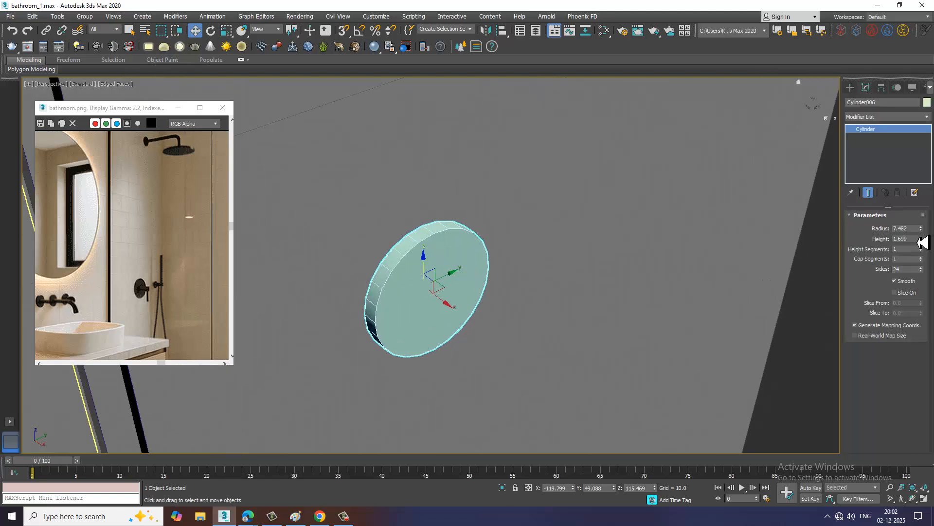
pyautogui.moveTo(925, 269)
pyautogui.mouseDown()
pyautogui.moveTo(925, 284)
pyautogui.moveTo(923, 276)
pyautogui.mouseUp()
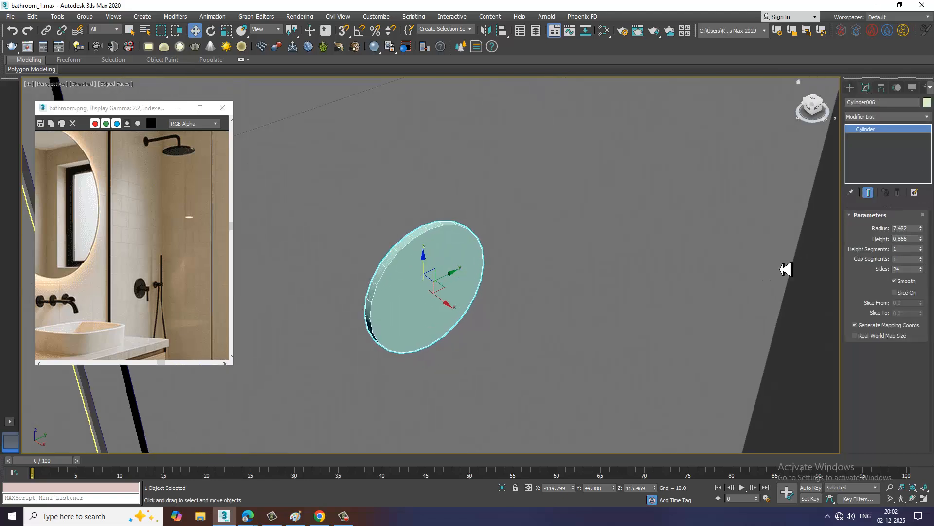
pyautogui.keyDown('alt'); pyautogui.moveTo(504, 263); pyautogui.dragTo(437, 254, button='middle'); pyautogui.keyUp('alt')
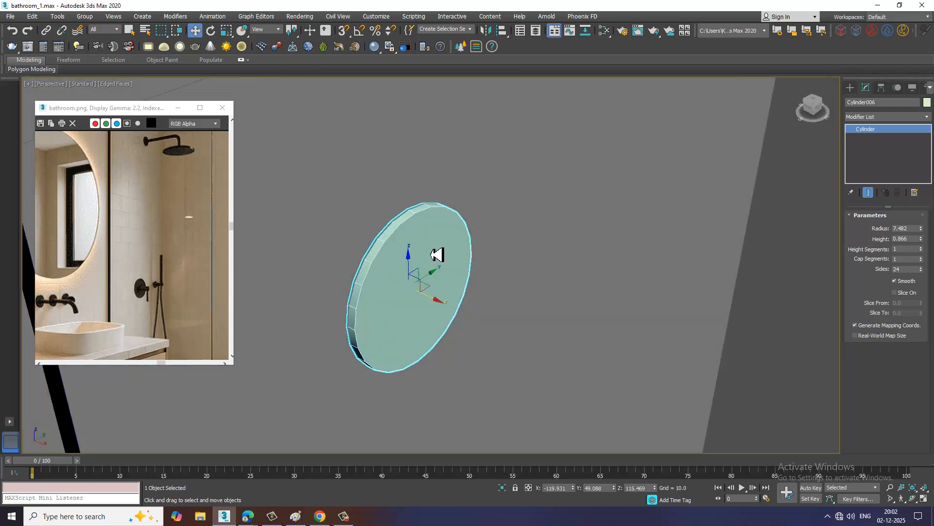
# Convert the wall disc to Editable Poly and inset its front polygon by 5.539
pyautogui.rightClick(471, 327)
pyautogui.moveTo(528, 411)
pyautogui.click(605, 424)
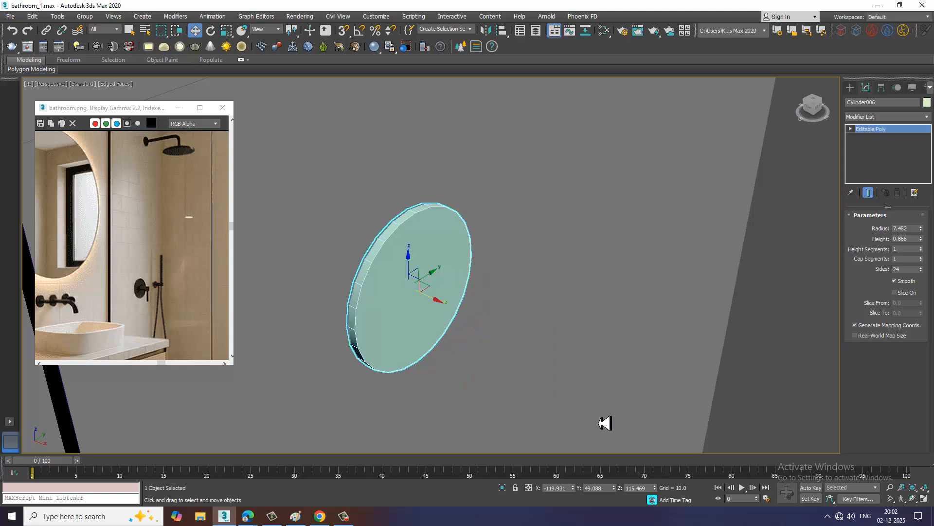
pyautogui.press('4')
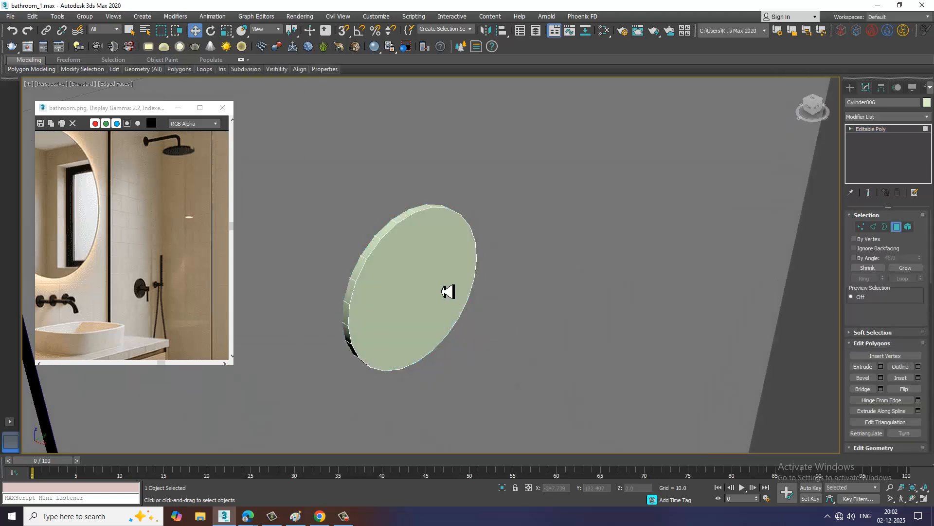
pyautogui.click(446, 302)
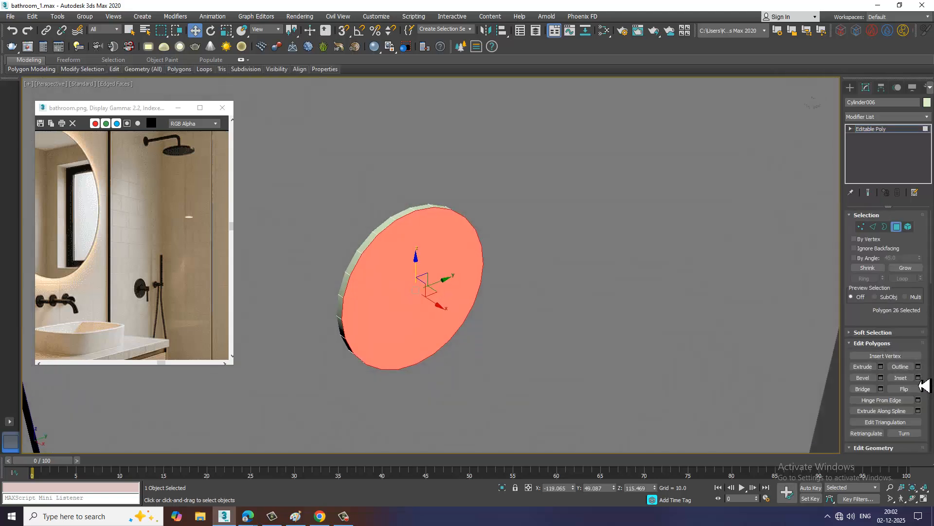
pyautogui.keyDown('alt'); pyautogui.moveTo(545, 362); pyautogui.dragTo(604, 369, button='middle'); pyautogui.keyUp('alt')
pyautogui.moveTo(445, 292); pyautogui.dragTo(443, 266)
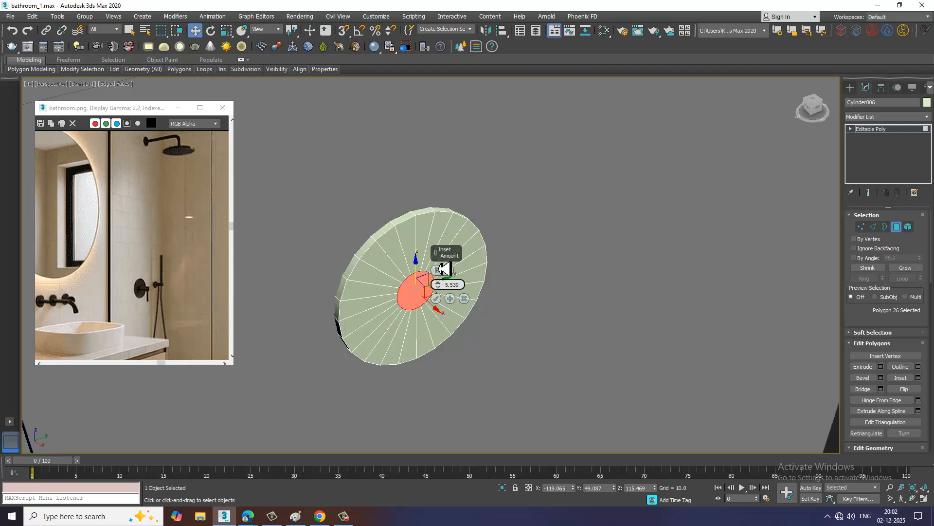
pyautogui.click(436, 298)
# Extrude the small central polygon of the disc by 10 to form the mixer's stem
pyautogui.keyDown('alt'); pyautogui.moveTo(442, 302); pyautogui.dragTo(487, 321, button='middle'); pyautogui.keyUp('alt')
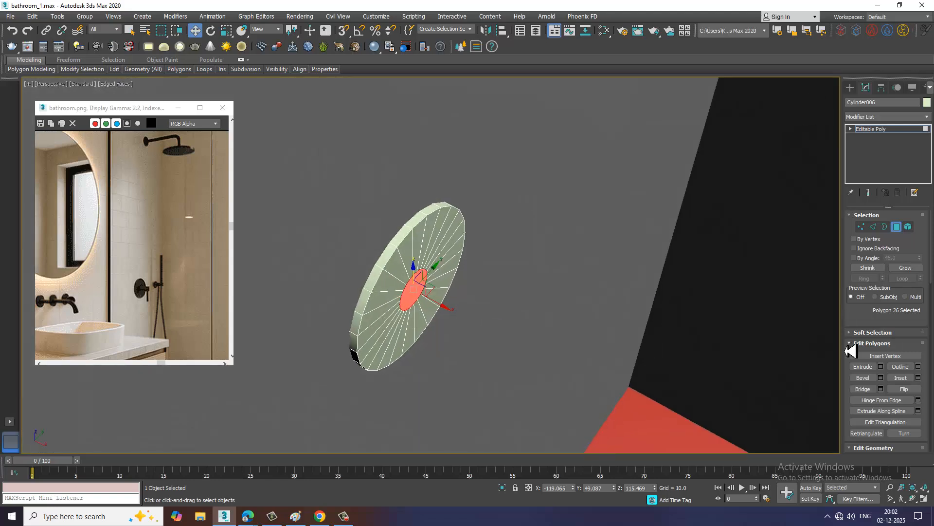
pyautogui.click(881, 367)
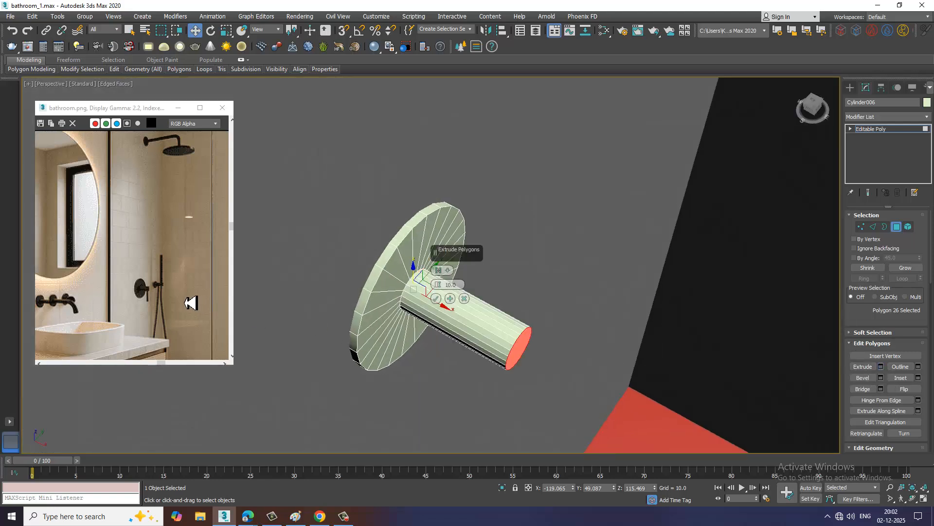
pyautogui.scroll(2, 145, 303)
pyautogui.keyDown('alt'); pyautogui.moveTo(494, 312); pyautogui.dragTo(516, 315, button='middle'); pyautogui.keyUp('alt')
pyautogui.click(436, 298)
# Chamfer the stem's front rim edges with an amount of 1.0 and 3 segments
pyautogui.scroll(2, 471, 287)
pyautogui.keyDown('alt'); pyautogui.moveTo(472, 288); pyautogui.dragTo(494, 300, button='middle'); pyautogui.keyUp('alt')
pyautogui.scroll(1, 503, 298)
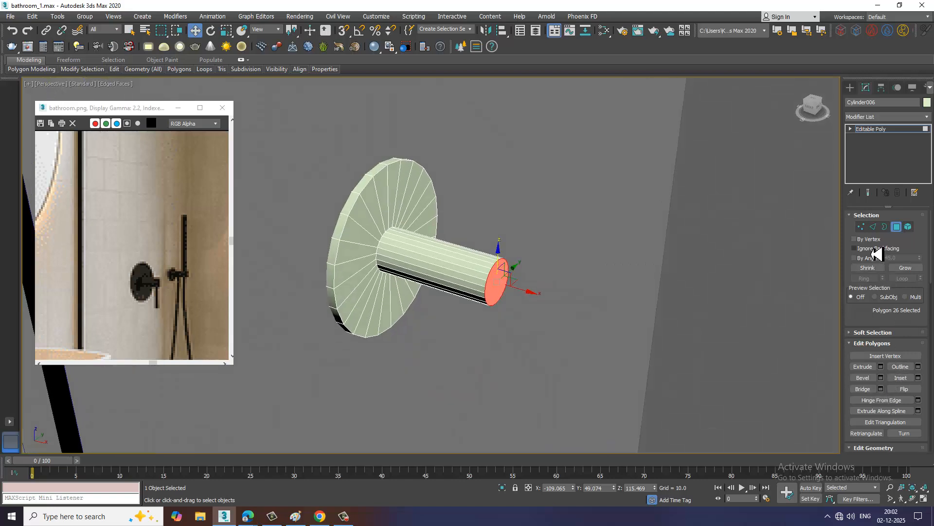
pyautogui.press('2')
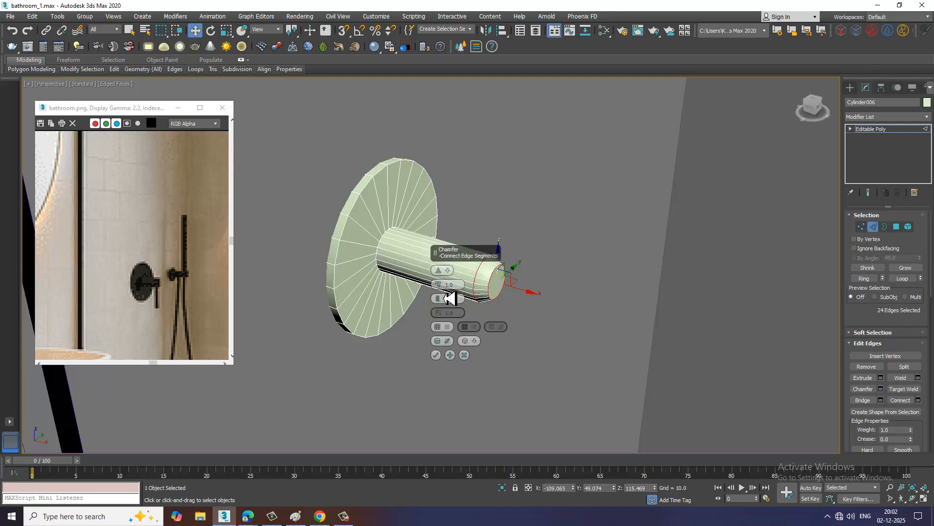
pyautogui.moveTo(440, 306); pyautogui.dragTo(442, 303)
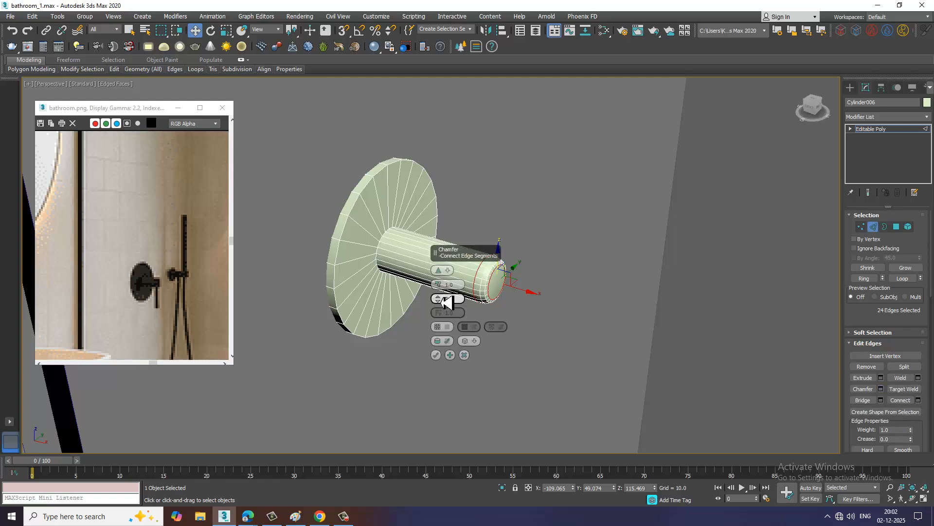
pyautogui.click(436, 355)
# Create a thin cylinder beside the mixer in the Top view, with a radius of about 0.125 and height of about 0.82
pyautogui.click(850, 87)
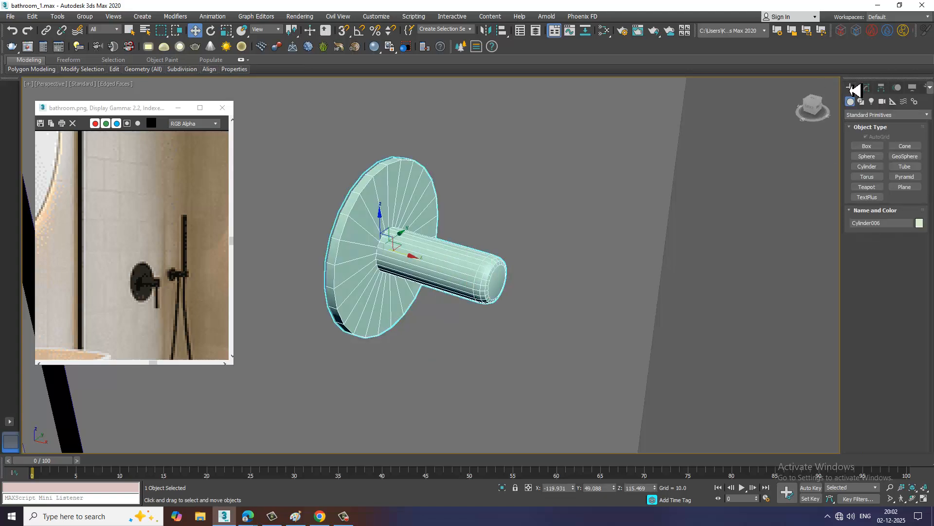
pyautogui.click(867, 167)
pyautogui.hotkey('alt', 'w')
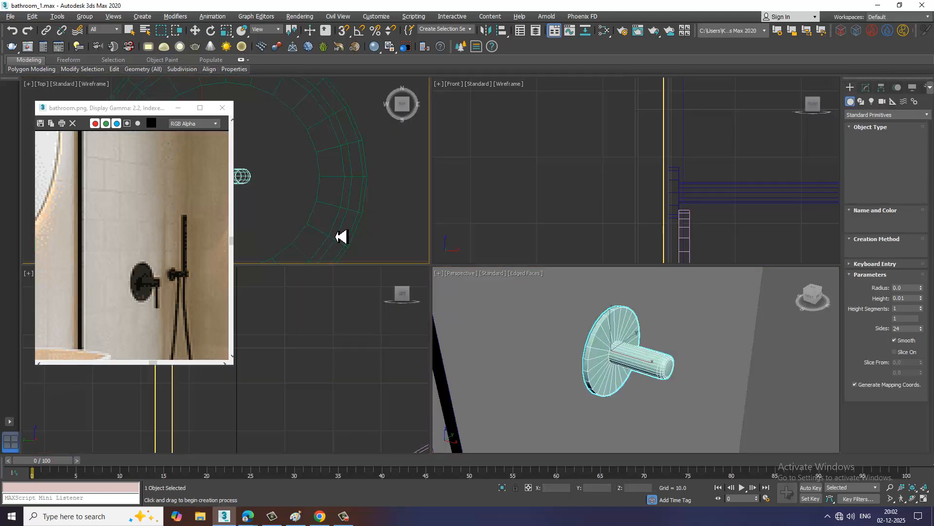
pyautogui.hotkey('alt', 'w')
pyautogui.moveTo(424, 236); pyautogui.dragTo(447, 229, button='middle')
pyautogui.moveTo(469, 304); pyautogui.dragTo(477, 311)
pyautogui.click(479, 259)
pyautogui.press('w')
# Move the thin cylinder up to the mixer's level, at about Y 48.4 and Z 123.1
pyautogui.hotkey('alt', 'w')
pyautogui.middleClick(644, 359)
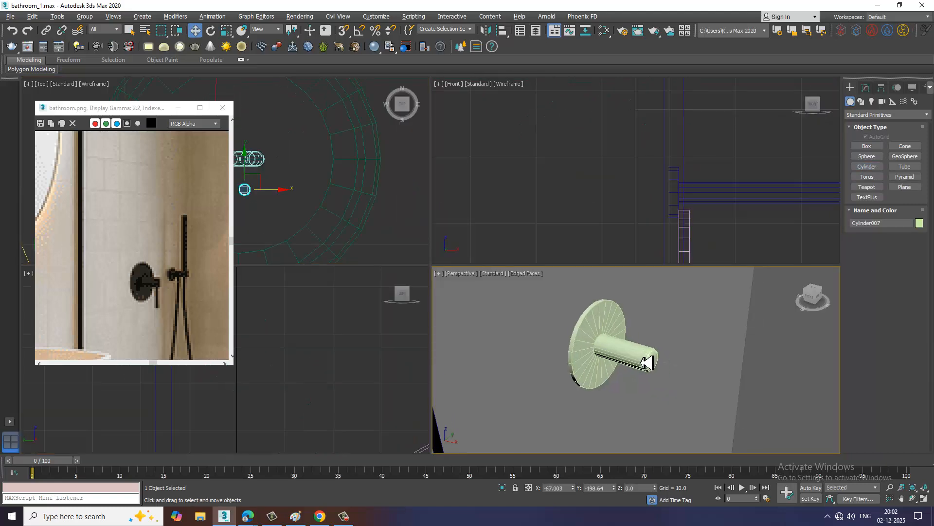
pyautogui.hotkey('alt', 'w')
pyautogui.scroll(-9, 622, 353)
pyautogui.keyDown('alt'); pyautogui.moveTo(626, 356); pyautogui.dragTo(535, 384, button='middle'); pyautogui.keyUp('alt')
pyautogui.scroll(-3, 506, 271)
pyautogui.moveTo(433, 397); pyautogui.dragTo(605, 229)
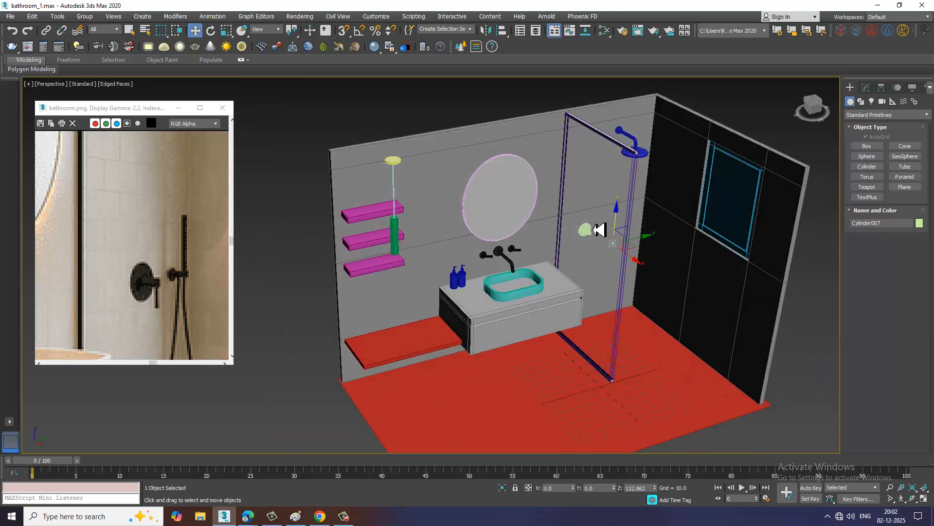
pyautogui.press('z')
pyautogui.scroll(-6, 597, 249)
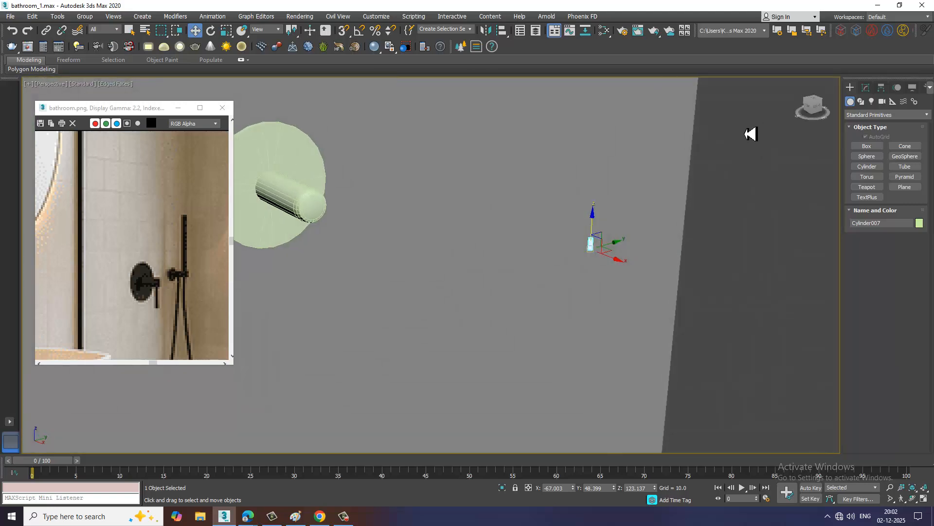
# Scale the thin cylinder up uniformly to about 388%, and set its radius to 0.115 and height to 1.462
pyautogui.press('r')
pyautogui.moveTo(598, 261); pyautogui.dragTo(807, 107)
pyautogui.click(865, 87)
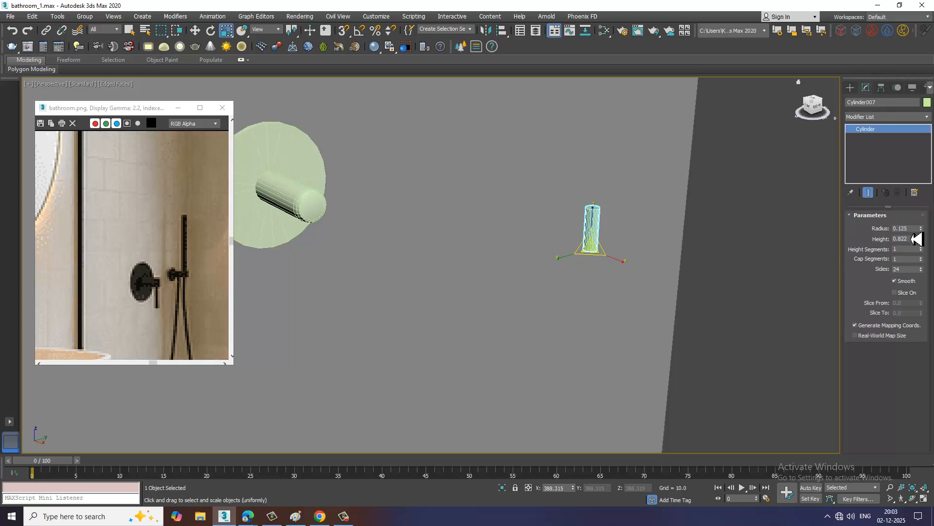
pyautogui.moveTo(920, 228)
pyautogui.mouseDown()
pyautogui.moveTo(927, 251)
pyautogui.moveTo(923, 219)
pyautogui.mouseUp()
pyautogui.hotkey('ctrl', 'z')
pyautogui.keyDown('alt'); pyautogui.moveTo(581, 221); pyautogui.dragTo(642, 241, button='middle'); pyautogui.keyUp('alt')
pyautogui.scroll(-3, 642, 242)
# Move the thin cylinder along X to about -112.3 so it lines up with the mixer's stem in the Top view
pyautogui.press('w')
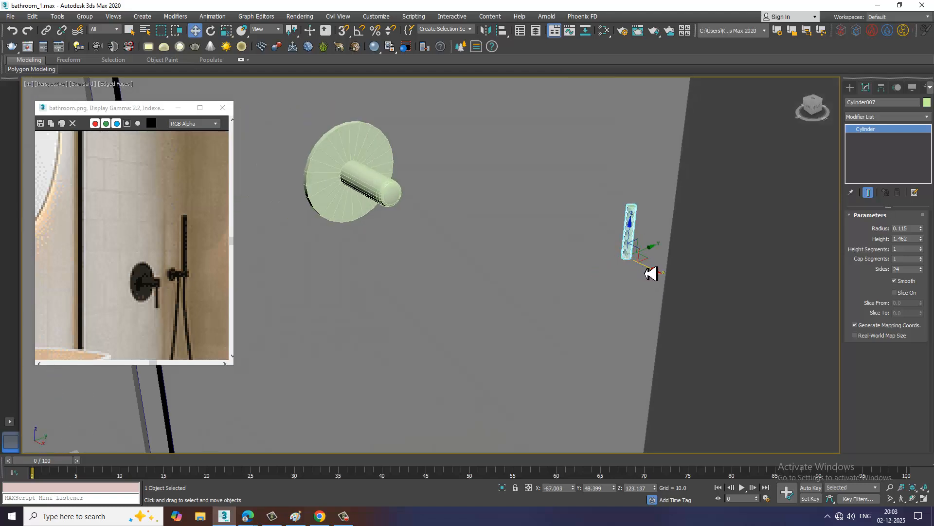
pyautogui.moveTo(651, 274); pyautogui.dragTo(509, 227)
pyautogui.hotkey('alt', 'w')
pyautogui.moveTo(343, 233); pyautogui.dragTo(331, 231, button='middle')
pyautogui.press('z')
pyautogui.hotkey('alt', 'w')
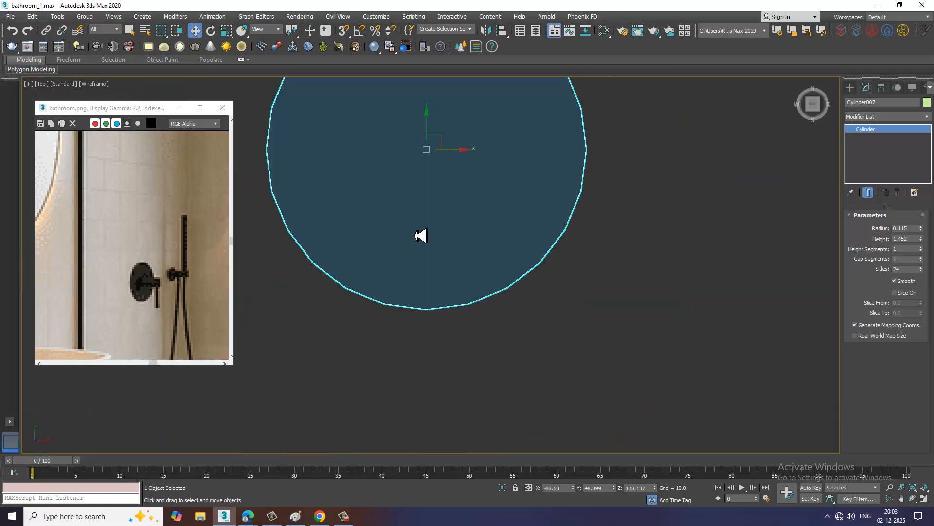
pyautogui.scroll(-10, 421, 235)
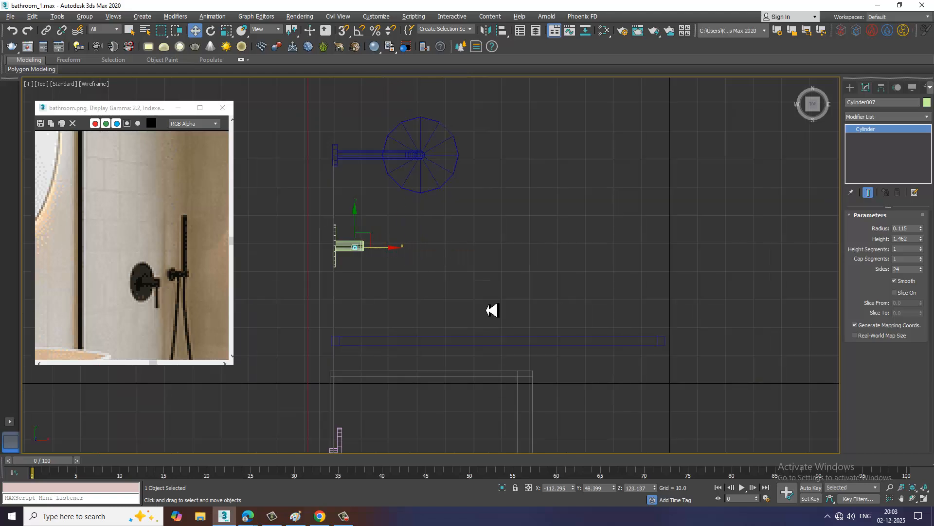
# Lower the thin cylinder to about Z 110.6 so it hangs from the underside of the stem
pyautogui.hotkey('alt', 'w')
pyautogui.middleClick(551, 354)
pyautogui.hotkey('alt', 'w')
pyautogui.scroll(-6, 505, 334)
pyautogui.keyDown('alt'); pyautogui.moveTo(505, 334); pyautogui.dragTo(481, 215, button='middle'); pyautogui.keyUp('alt')
pyautogui.moveTo(466, 191); pyautogui.dragTo(479, 395)
pyautogui.keyDown('alt'); pyautogui.moveTo(535, 382); pyautogui.dragTo(533, 240, button='middle'); pyautogui.keyUp('alt')
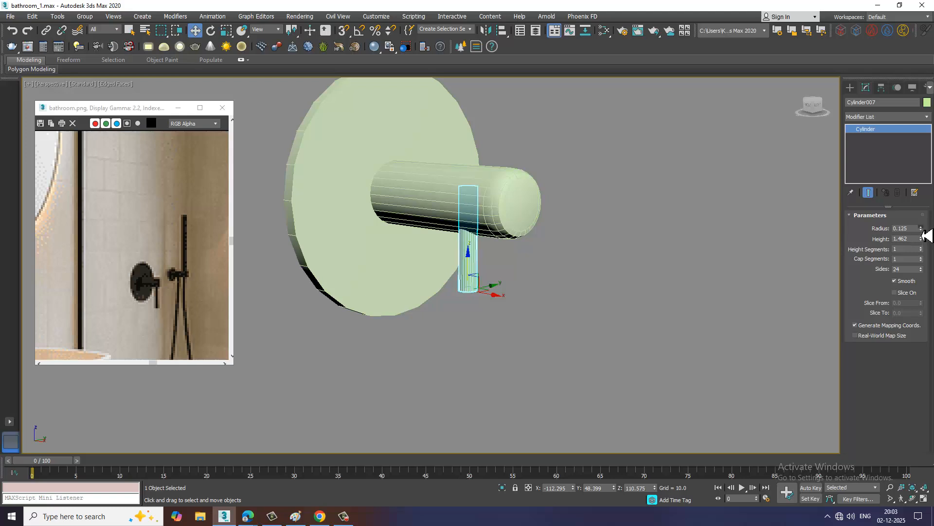
# Resize the lever cylinder to radius 0.185 and height 2.134, and center it beneath the stem at about Y 49.36, Z 107.71
pyautogui.moveTo(921, 228)
pyautogui.mouseDown()
pyautogui.moveTo(924, 236)
pyautogui.moveTo(919, 222)
pyautogui.mouseUp()
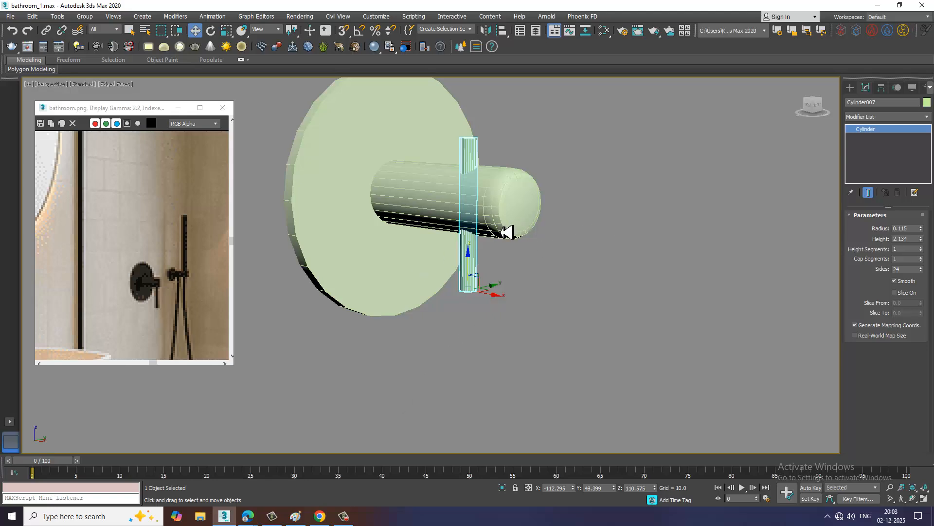
pyautogui.moveTo(469, 262); pyautogui.dragTo(475, 314)
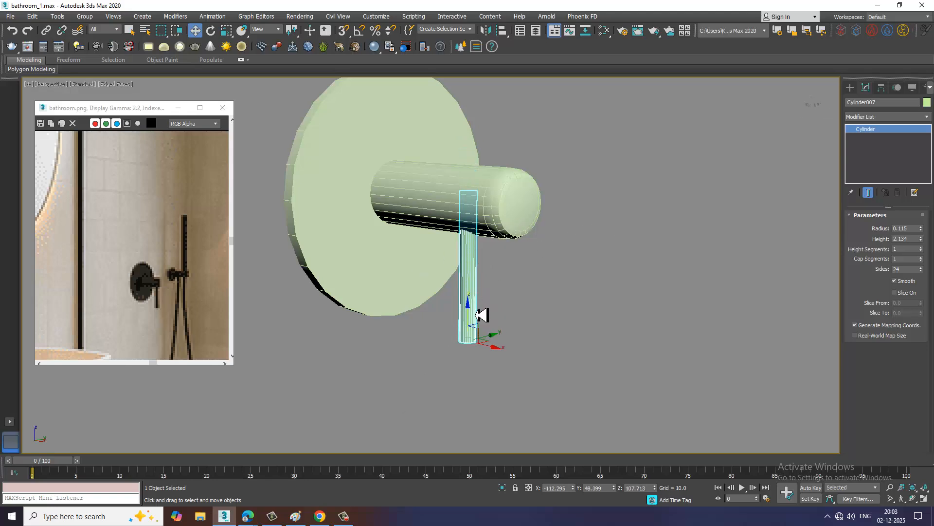
pyautogui.keyDown('alt'); pyautogui.moveTo(475, 314); pyautogui.dragTo(494, 348, button='middle'); pyautogui.keyUp('alt')
pyautogui.scroll(3, 517, 298)
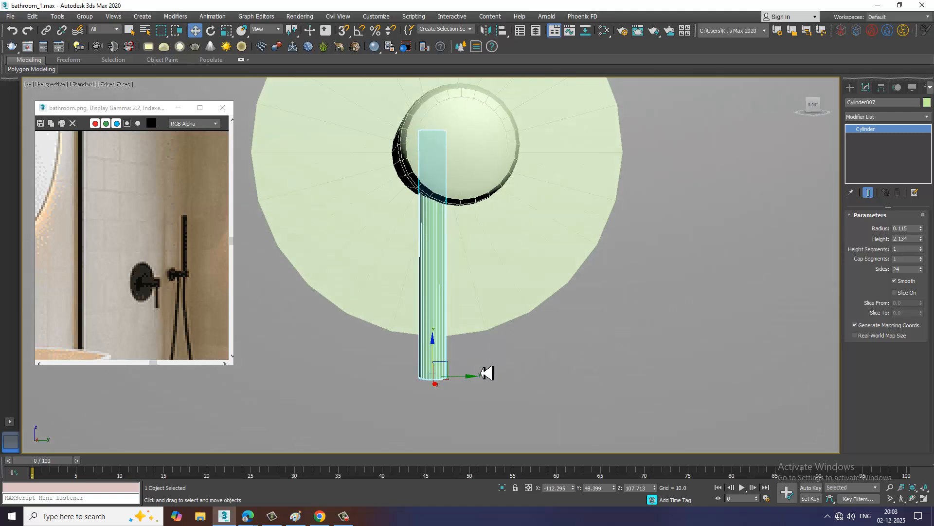
pyautogui.moveTo(475, 384); pyautogui.dragTo(504, 394)
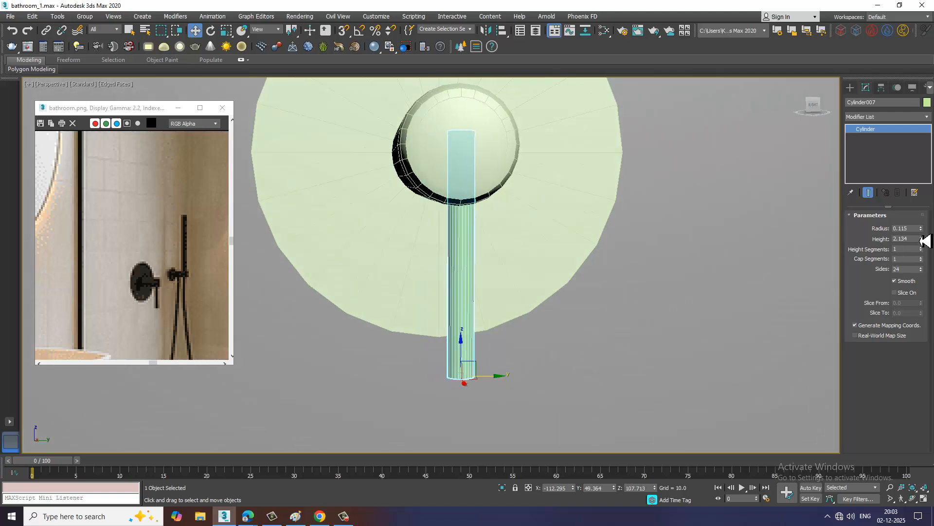
pyautogui.moveTo(921, 229); pyautogui.dragTo(921, 230)
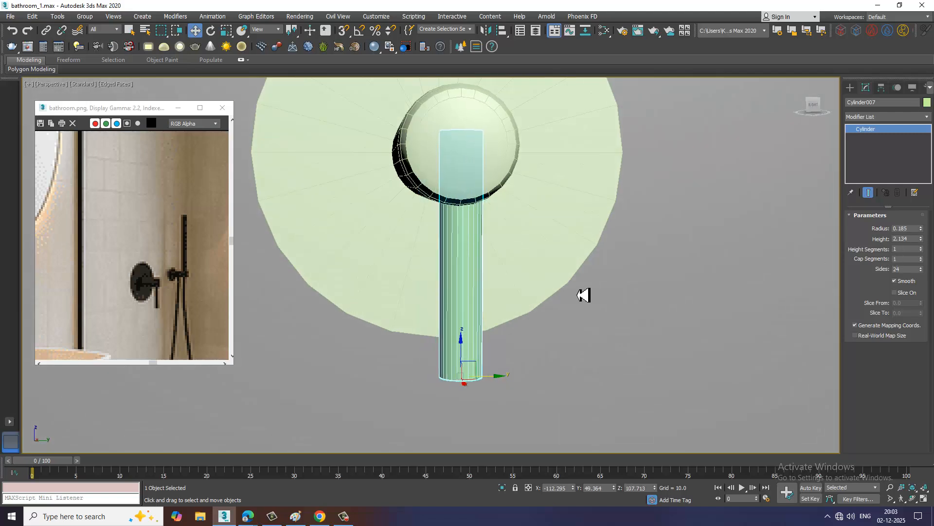
# Convert the lever cylinder to Editable Poly and scale down its top ring of vertices to taper it toward the stem
pyautogui.keyDown('alt'); pyautogui.moveTo(583, 295); pyautogui.dragTo(519, 290, button='middle'); pyautogui.keyUp('alt')
pyautogui.rightClick(466, 280)
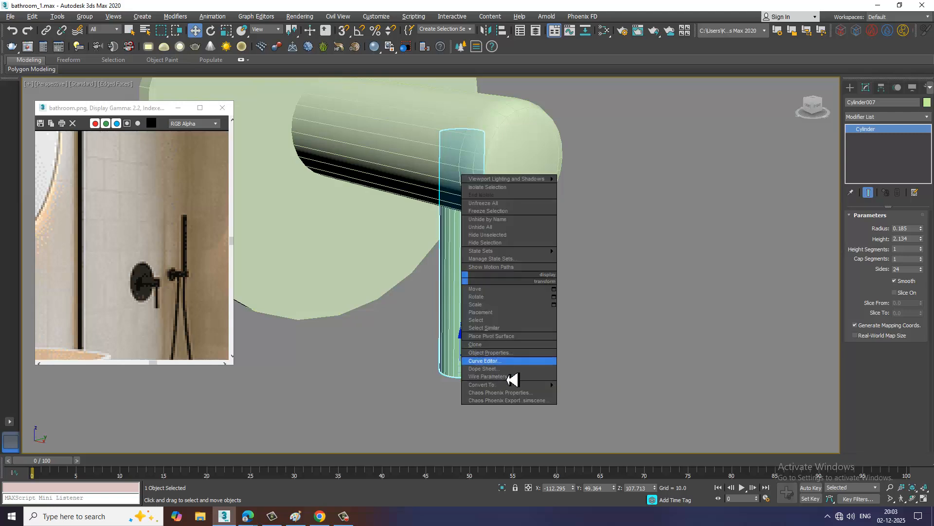
pyautogui.moveTo(516, 385)
pyautogui.click(602, 394)
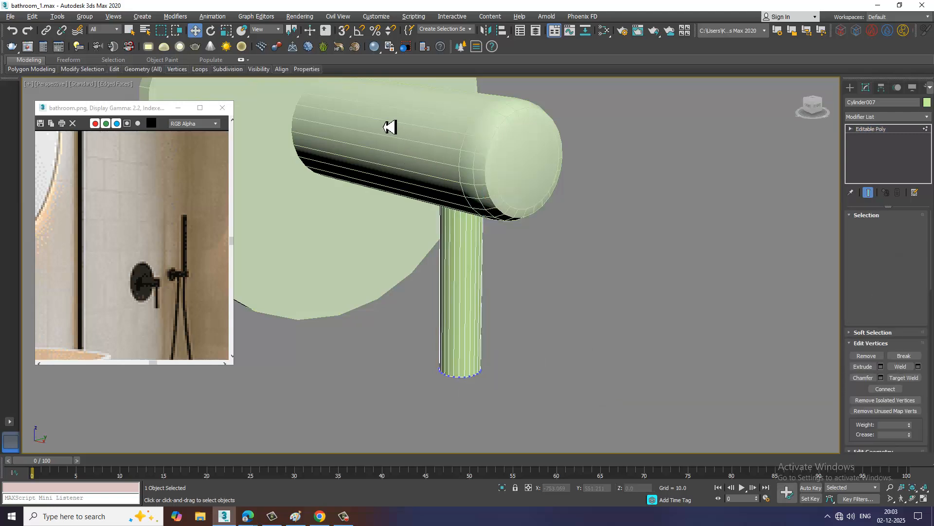
pyautogui.press('1')
pyautogui.moveTo(378, 171); pyautogui.dragTo(579, 225)
pyautogui.moveTo(464, 138); pyautogui.dragTo(478, 170)
pyautogui.keyDown('alt'); pyautogui.moveTo(495, 369); pyautogui.dragTo(560, 286, button='middle'); pyautogui.keyUp('alt')
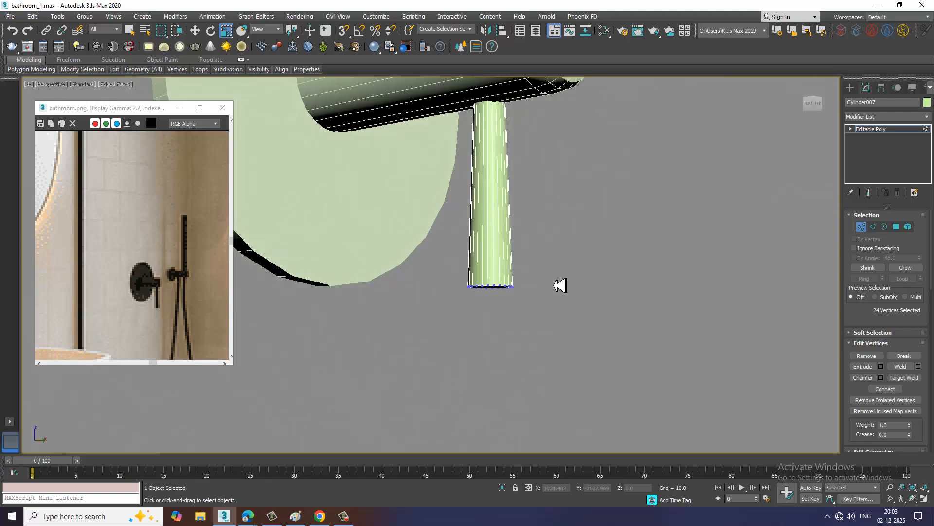
# Chamfer the ring of edges at the lever's bottom end by 0.211 with 3 segments
pyautogui.click(874, 227)
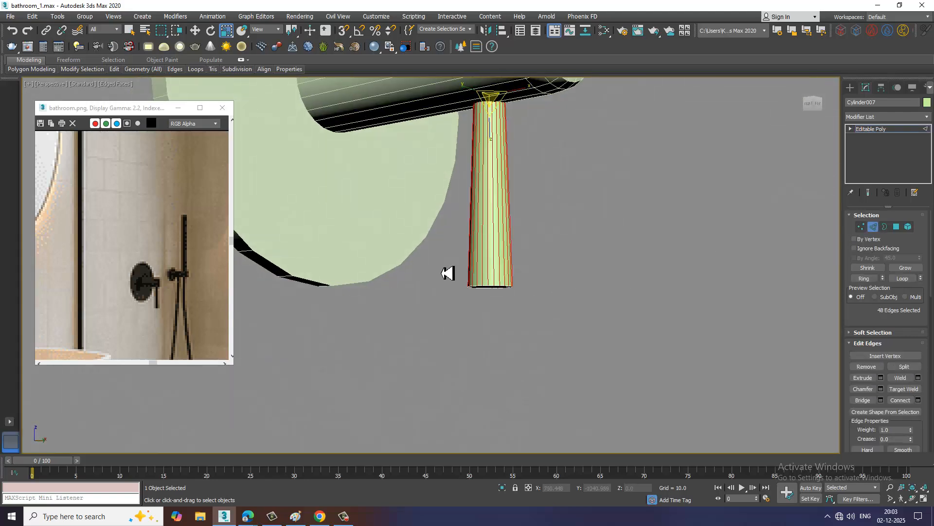
pyautogui.moveTo(564, 332); pyautogui.dragTo(565, 332)
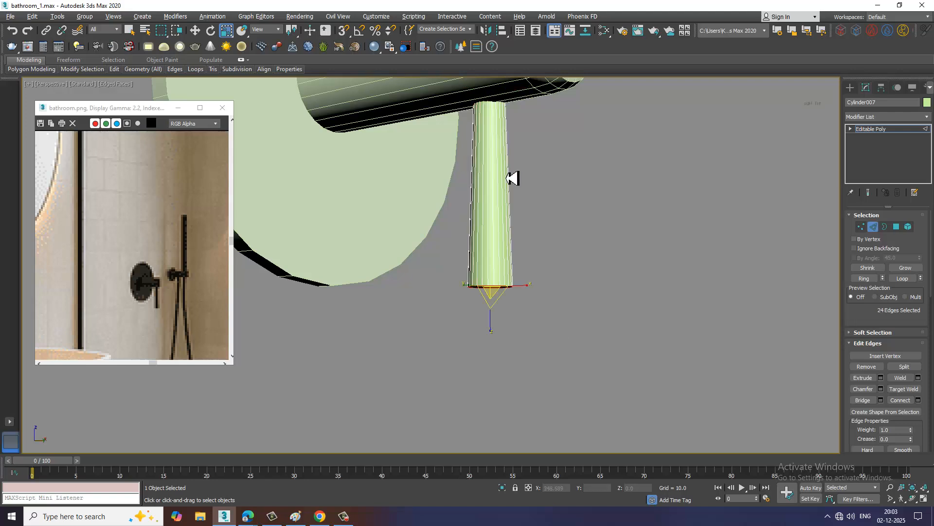
pyautogui.click(880, 389)
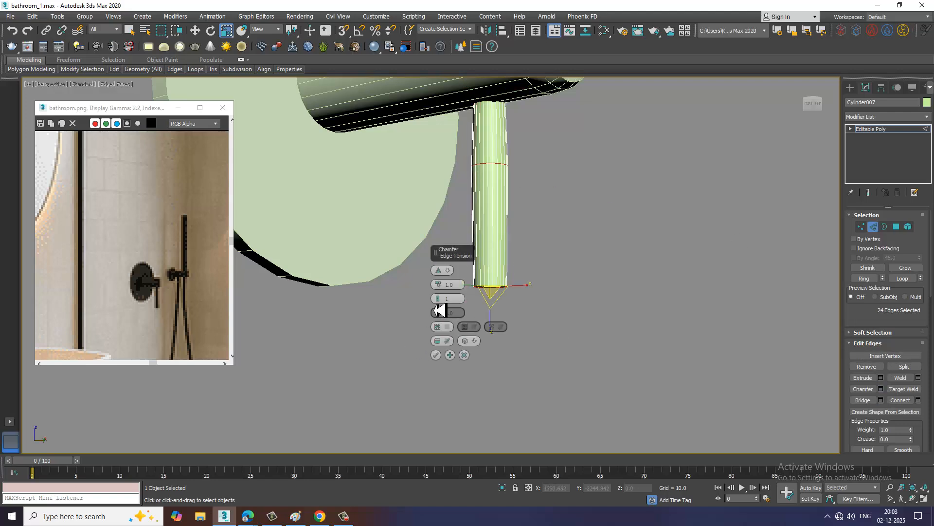
pyautogui.moveTo(438, 287)
pyautogui.mouseDown()
pyautogui.moveTo(444, 317)
pyautogui.moveTo(447, 288)
pyautogui.moveTo(447, 299)
pyautogui.mouseUp()
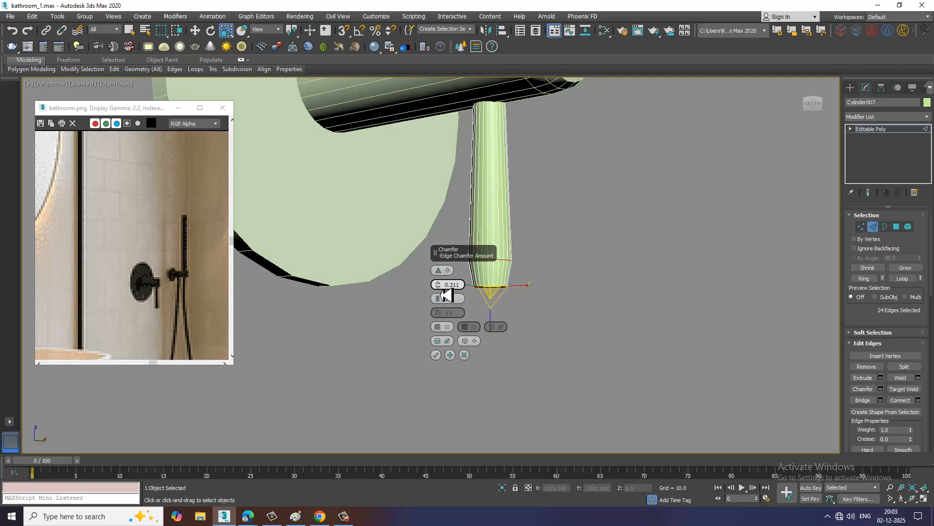
pyautogui.click(438, 355)
pyautogui.click(900, 131)
pyautogui.scroll(-3, 652, 170)
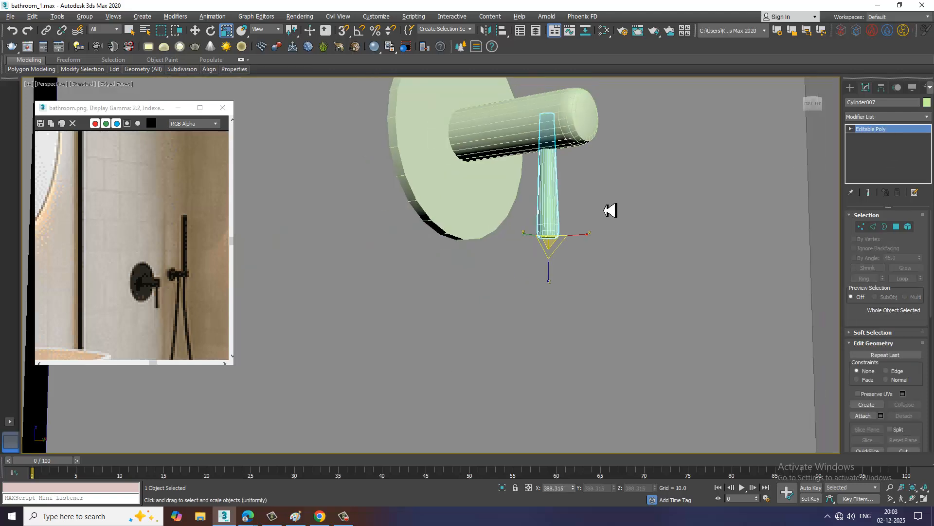
# Compare the modeled mixer with the reference image and examine the hand shower holder and hose beside it
pyautogui.keyDown('alt'); pyautogui.moveTo(608, 210); pyautogui.dragTo(556, 255, button='middle'); pyautogui.keyUp('alt')
pyautogui.scroll(-2, 577, 244)
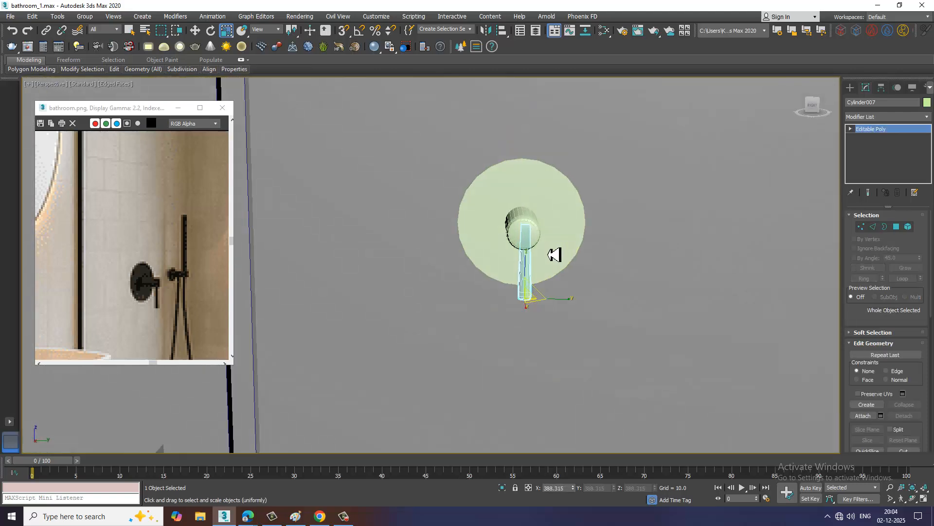
pyautogui.scroll(-3, 173, 311)
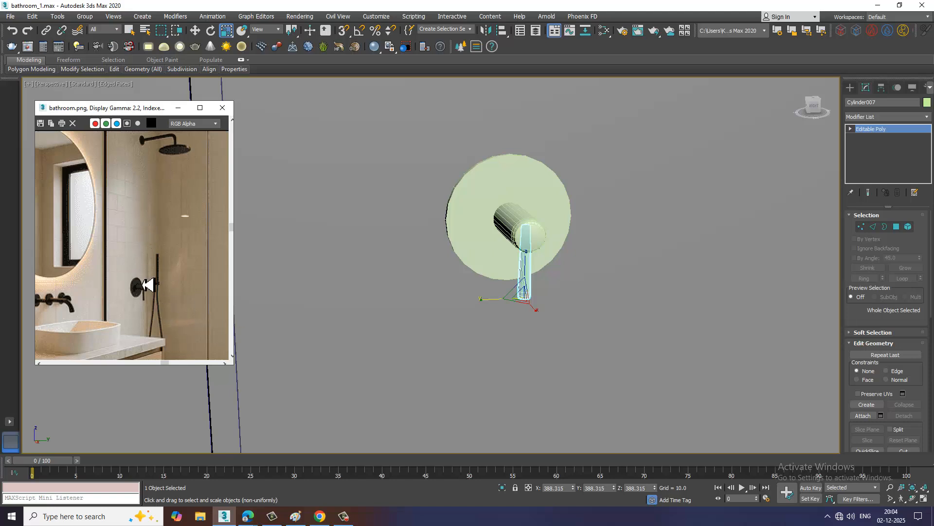
pyautogui.scroll(-2, 173, 310)
pyautogui.scroll(3, 169, 287)
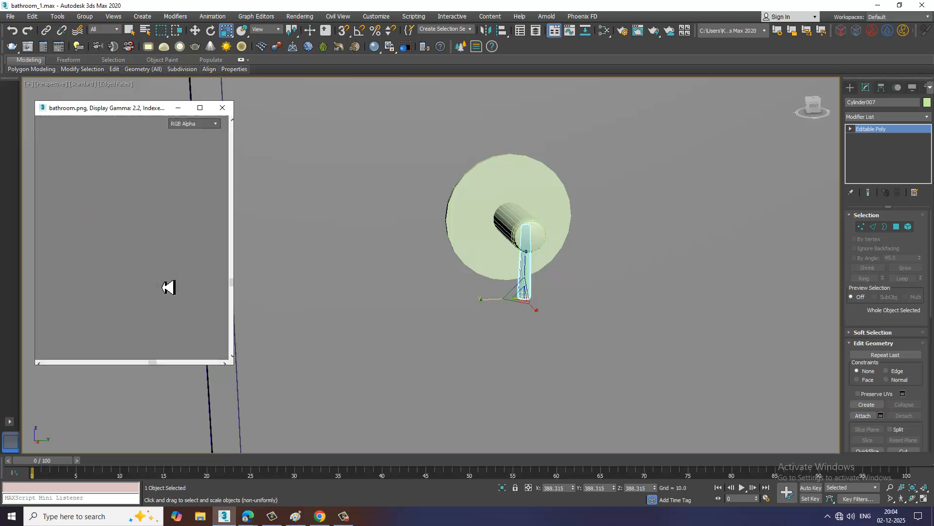
pyautogui.scroll(-2, 193, 289)
pyautogui.scroll(2, 169, 281)
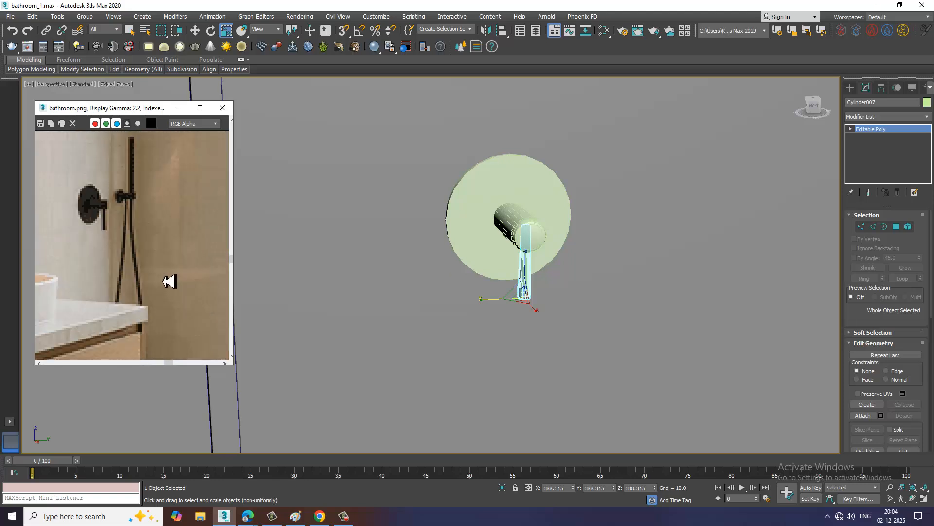
pyautogui.keyDown('alt'); pyautogui.moveTo(581, 268); pyautogui.dragTo(580, 226, button='middle'); pyautogui.keyUp('alt')
pyautogui.scroll(-5, 680, 264)
pyautogui.press('w')
pyautogui.scroll(2, 573, 237)
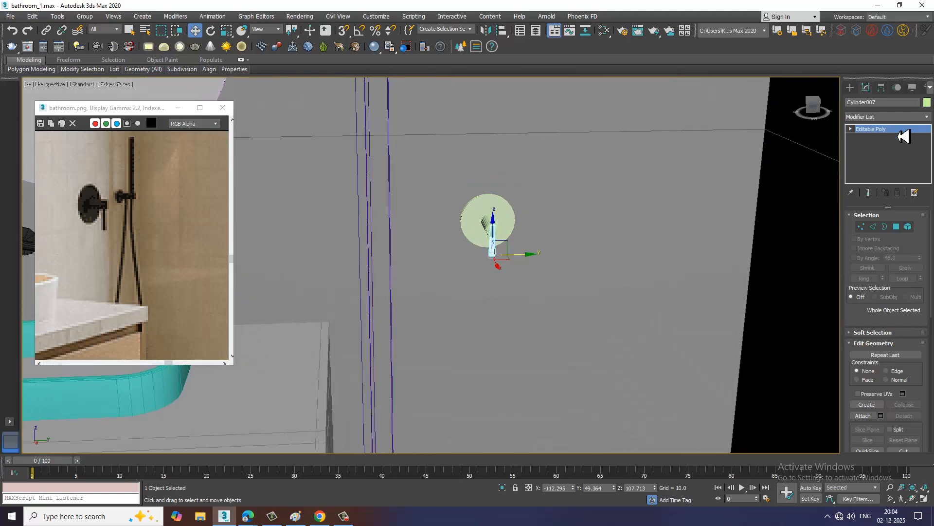
# Create an AutoGrid cylinder with radius 2.587 and height 1.399 on the wall beside the mixer as the hand shower's mounting disc
pyautogui.click(850, 88)
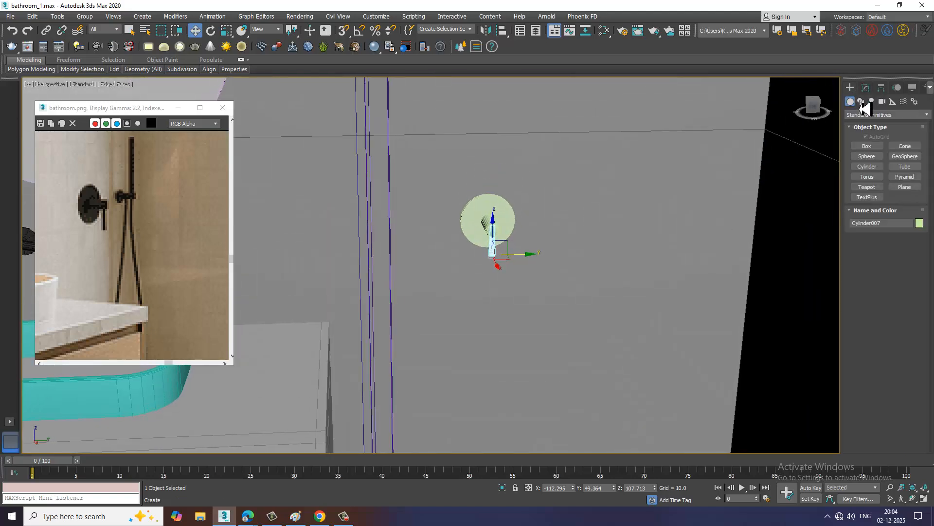
pyautogui.click(872, 168)
pyautogui.keyDown('alt'); pyautogui.moveTo(661, 261); pyautogui.dragTo(584, 267, button='middle'); pyautogui.keyUp('alt')
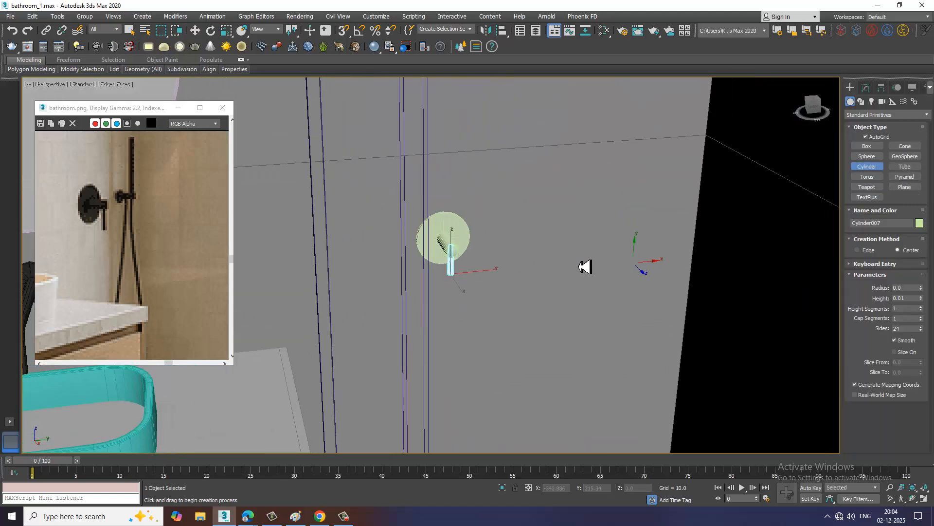
pyautogui.keyDown('alt'); pyautogui.moveTo(555, 237); pyautogui.dragTo(569, 231, button='middle'); pyautogui.keyUp('alt')
pyautogui.moveTo(559, 238); pyautogui.dragTo(559, 240)
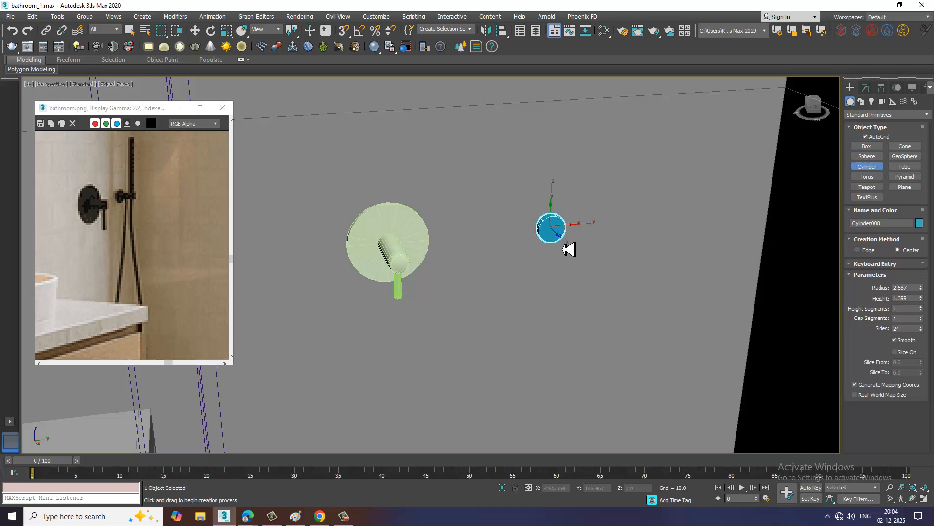
pyautogui.scroll(4, 561, 241)
pyautogui.press('w')
pyautogui.moveTo(561, 241)
pyautogui.keyDown('alt'); pyautogui.mouseDown(button='middle')
pyautogui.moveTo(529, 233)
pyautogui.moveTo(544, 261)
pyautogui.moveTo(555, 232)
pyautogui.moveTo(570, 249)
pyautogui.moveTo(550, 241)
pyautogui.mouseUp(button='middle'); pyautogui.keyUp('alt')
pyautogui.scroll(1, 134, 208)
pyautogui.scroll(4, 555, 232)
# Set up the Line spline tool in the maximized Left view, with Enable In Viewport turned off, for tracing the shower hose
pyautogui.hotkey('alt', 'w')
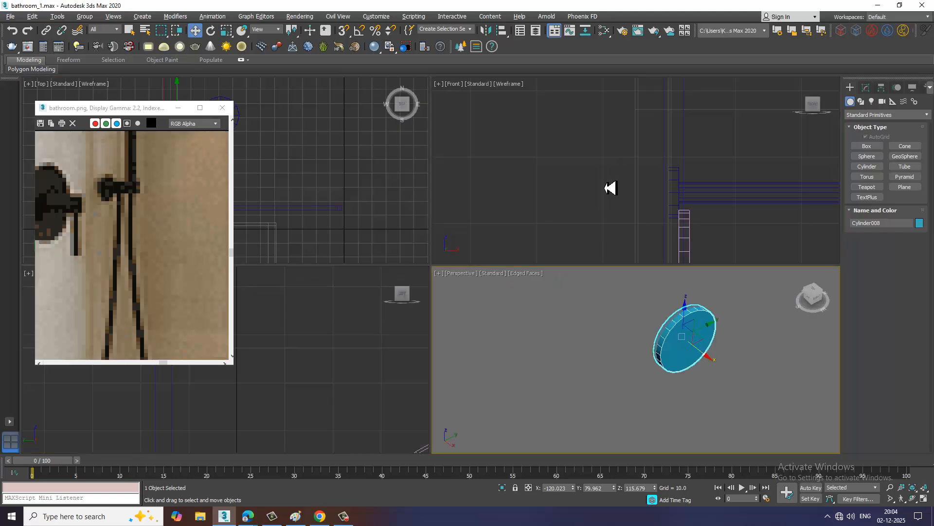
pyautogui.moveTo(611, 188); pyautogui.dragTo(552, 174, button='middle')
pyautogui.moveTo(360, 335); pyautogui.dragTo(322, 346, button='middle')
pyautogui.hotkey('alt', 'w')
pyautogui.press('z')
pyautogui.scroll(-10, 366, 323)
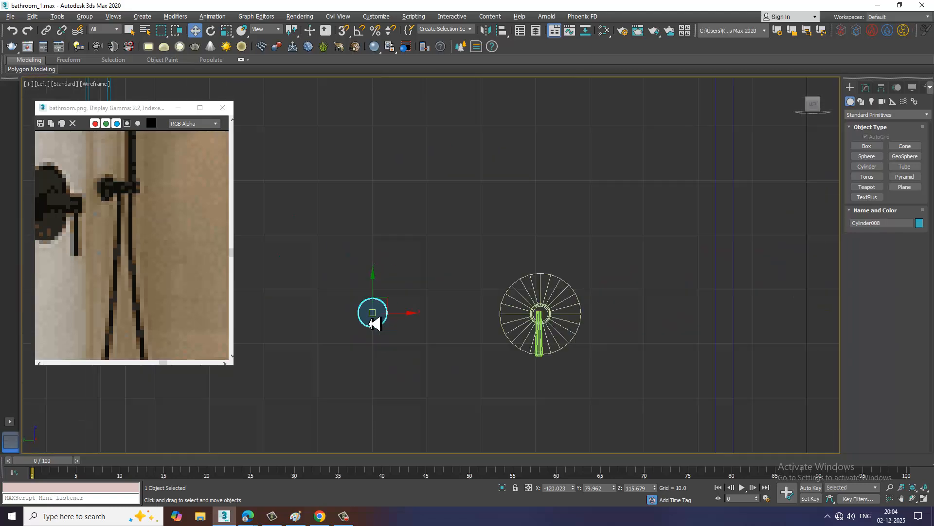
pyautogui.scroll(-5, 375, 322)
pyautogui.moveTo(400, 324); pyautogui.dragTo(506, 225, button='middle')
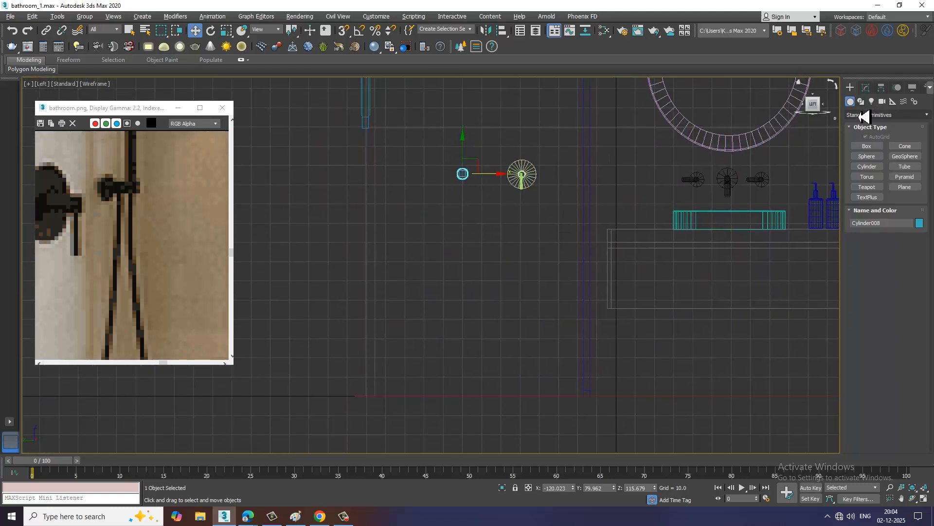
pyautogui.click(861, 101)
pyautogui.scroll(2, 151, 265)
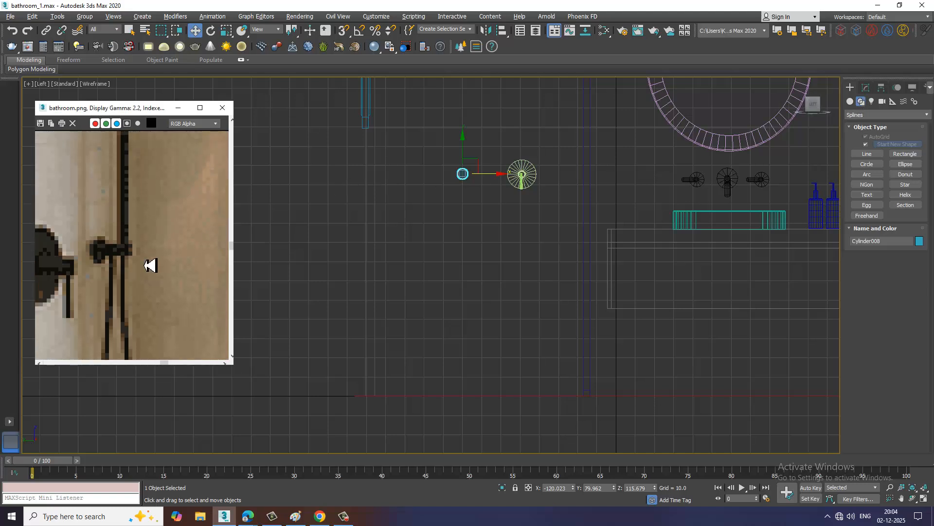
pyautogui.scroll(-2, 150, 265)
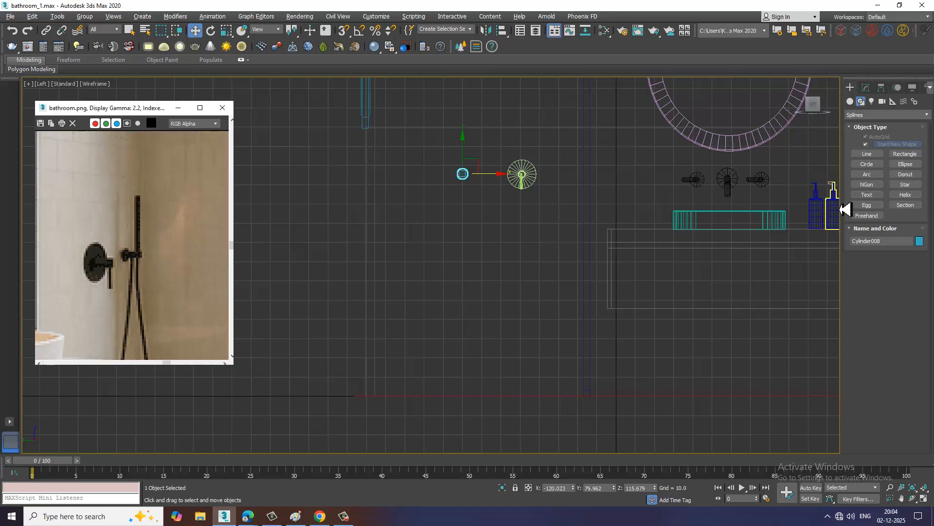
pyautogui.click(860, 154)
pyautogui.scroll(3, 530, 282)
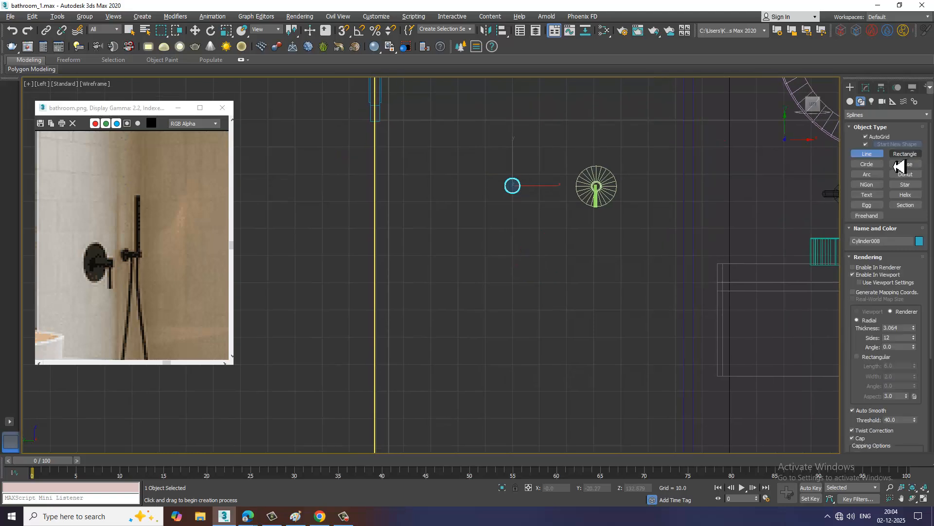
pyautogui.click(512, 189)
pyautogui.rightClick(522, 314)
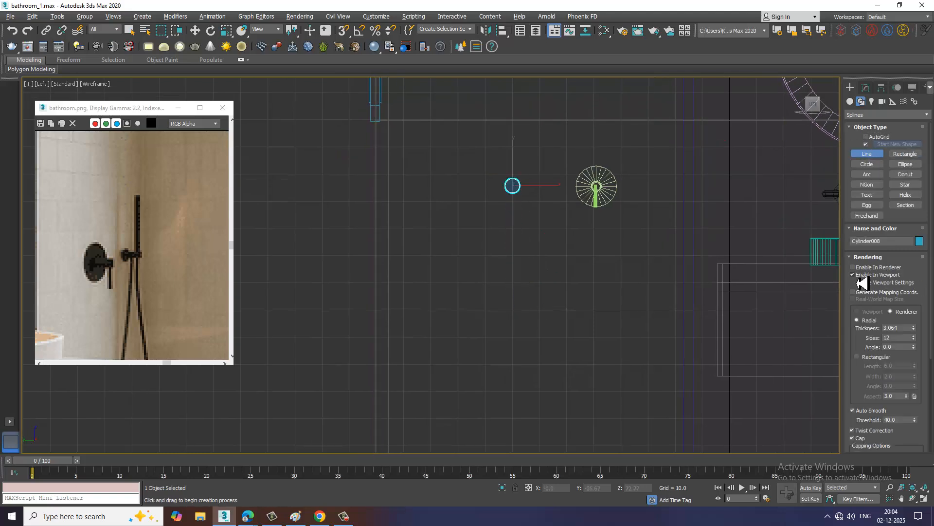
# Draw a curved hose spline from the mounting disc down into a long U-shaped loop and back up to the disc's height
pyautogui.click(514, 185)
pyautogui.click(532, 349)
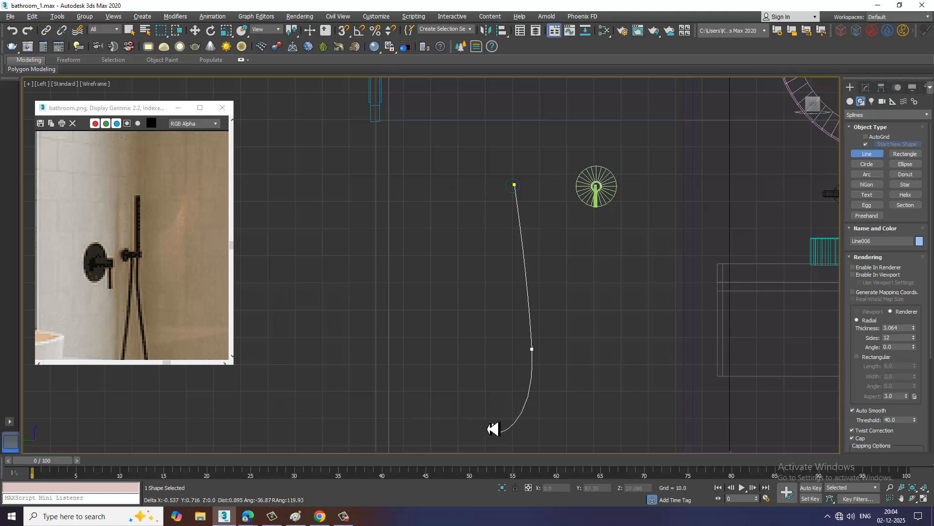
pyautogui.click(468, 330)
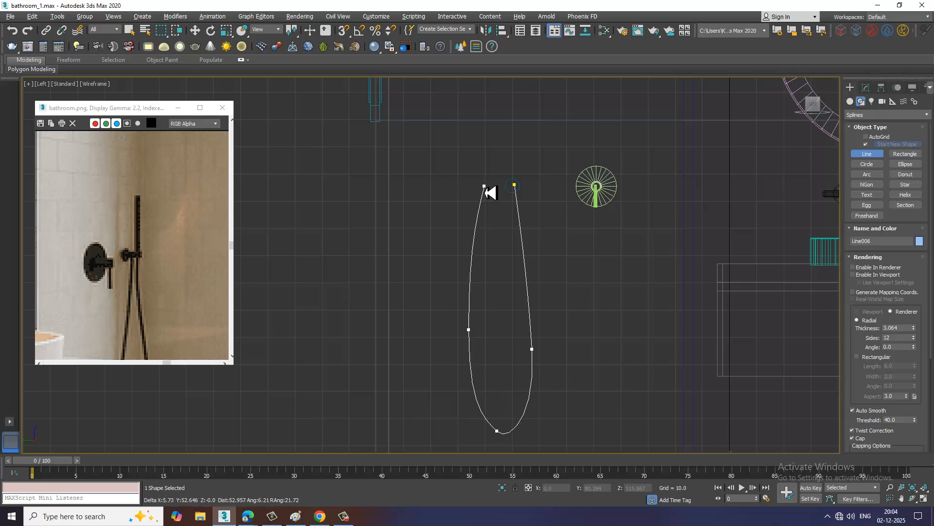
pyautogui.click(484, 187)
pyautogui.rightClick(482, 168)
# Narrow the hose loop by moving its side vertices inward, and move its disc-side end to about Y 80.1, Z 114.8
pyautogui.press('w')
pyautogui.press('1')
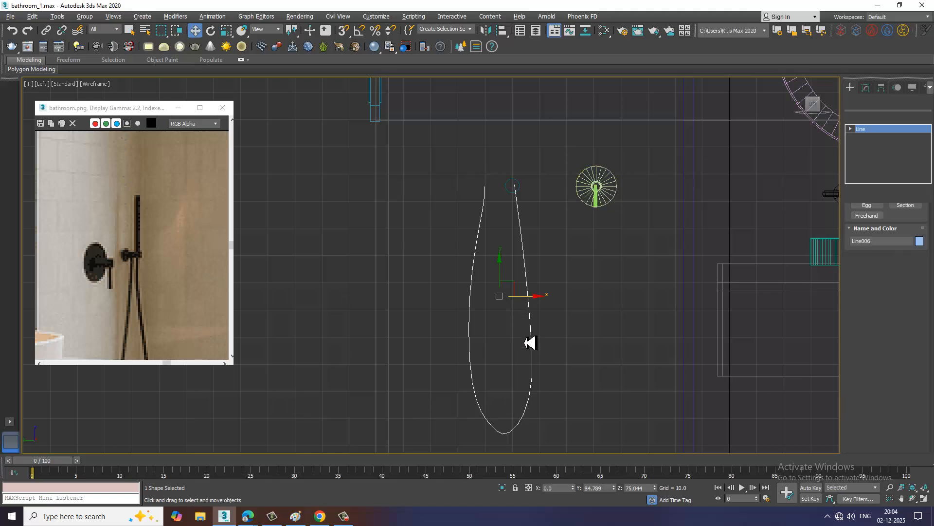
pyautogui.moveTo(544, 305); pyautogui.dragTo(534, 228, button='middle')
pyautogui.moveTo(462, 333); pyautogui.dragTo(514, 397)
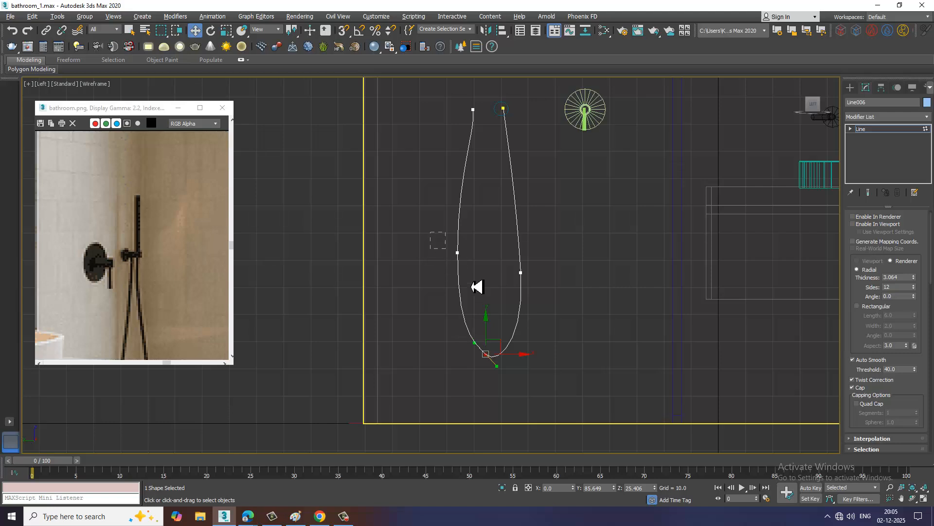
pyautogui.moveTo(471, 279); pyautogui.dragTo(550, 276)
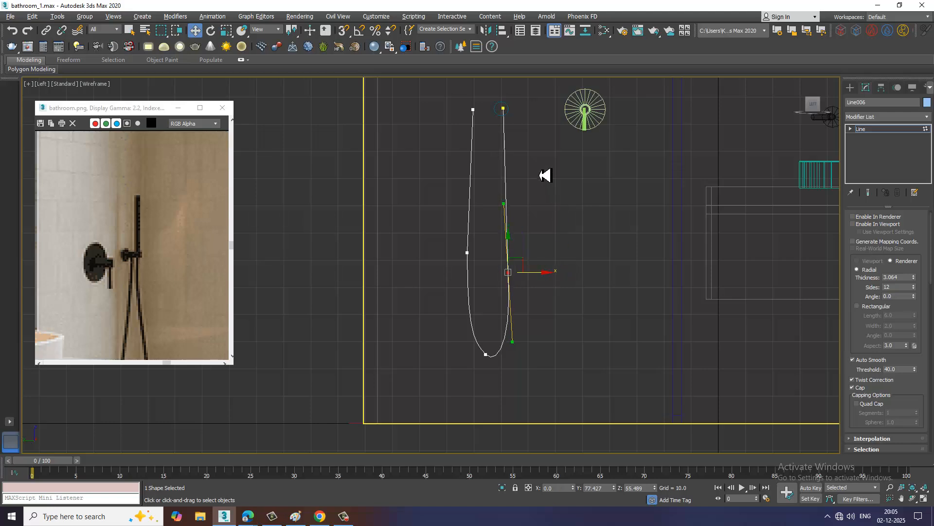
pyautogui.scroll(4, 544, 175)
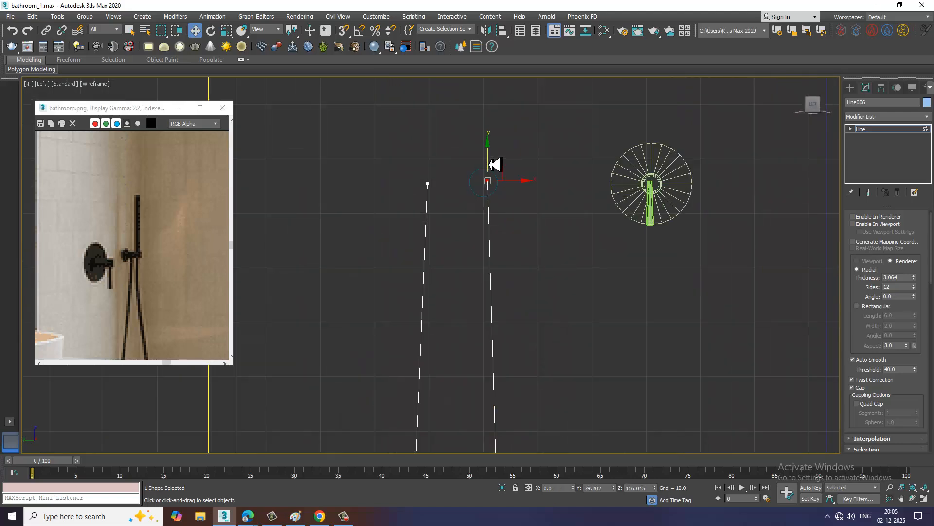
pyautogui.moveTo(525, 192); pyautogui.dragTo(519, 187)
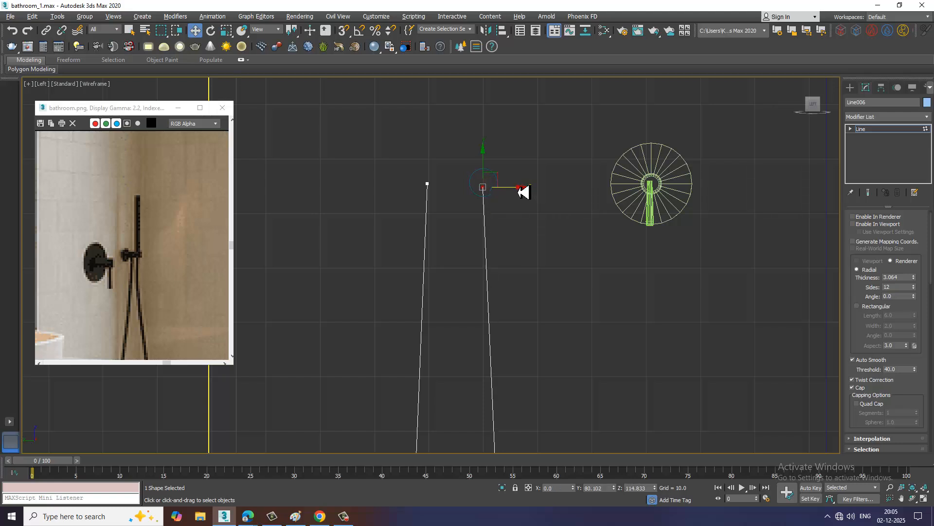
# Show the hose spline as a radial tube in the Perspective view with thickness 1.563
pyautogui.hotkey('alt', 'w')
pyautogui.rightClick(599, 380)
pyautogui.hotkey('alt', 'w')
pyautogui.scroll(-3, 599, 374)
pyautogui.keyDown('alt'); pyautogui.moveTo(602, 377); pyautogui.dragTo(767, 251, button='middle'); pyautogui.keyUp('alt')
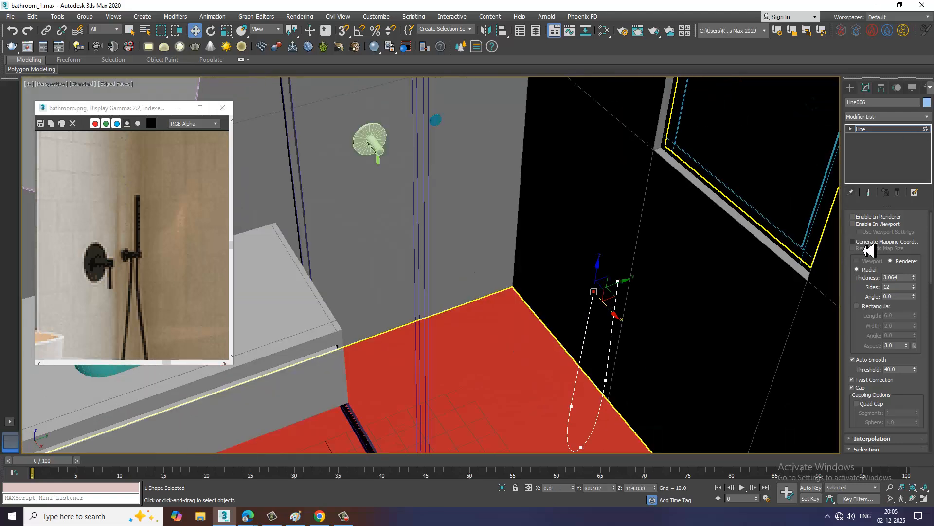
pyautogui.click(857, 225)
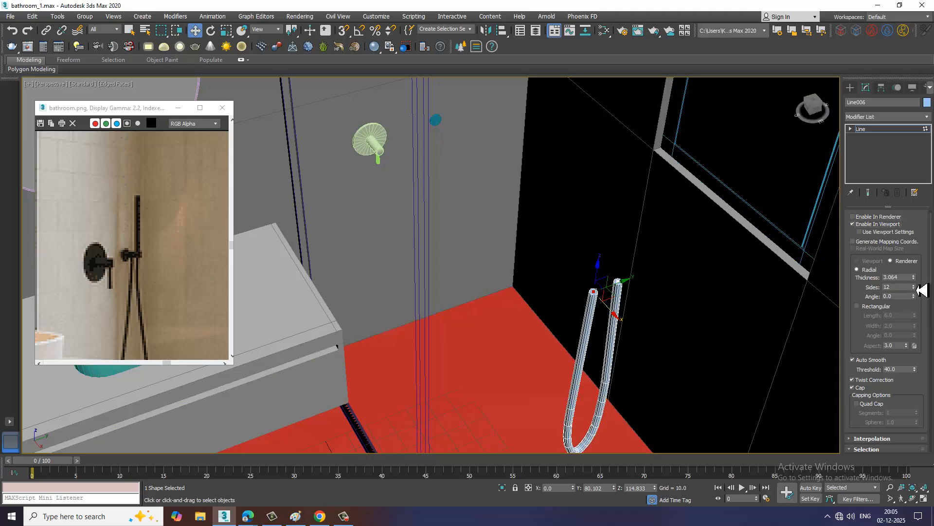
pyautogui.moveTo(918, 289); pyautogui.dragTo(923, 311)
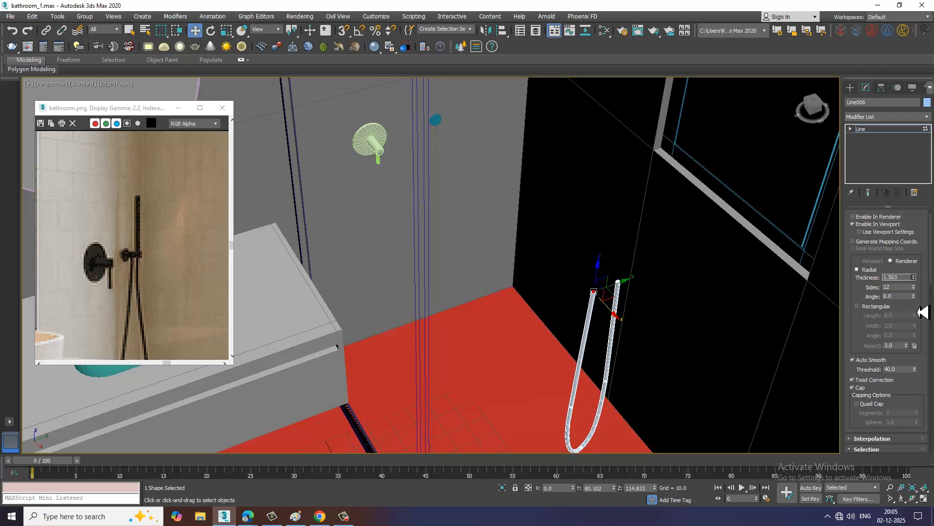
# Move the whole hose along X to about -119.2, against the wall at the mounting disc
pyautogui.keyDown('alt'); pyautogui.moveTo(693, 326); pyautogui.dragTo(653, 292, button='middle'); pyautogui.keyUp('alt')
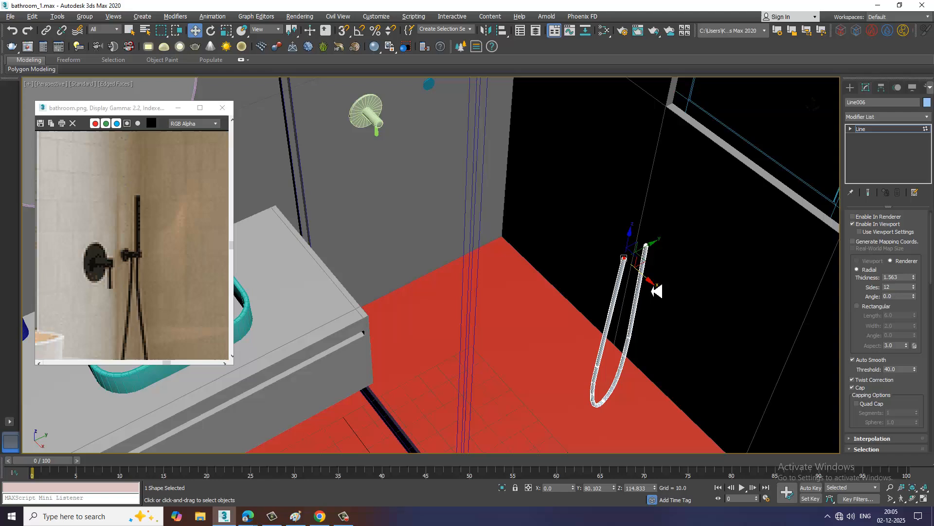
pyautogui.click(883, 132)
pyautogui.keyDown('alt'); pyautogui.moveTo(740, 229); pyautogui.dragTo(667, 379, button='middle'); pyautogui.keyUp('alt')
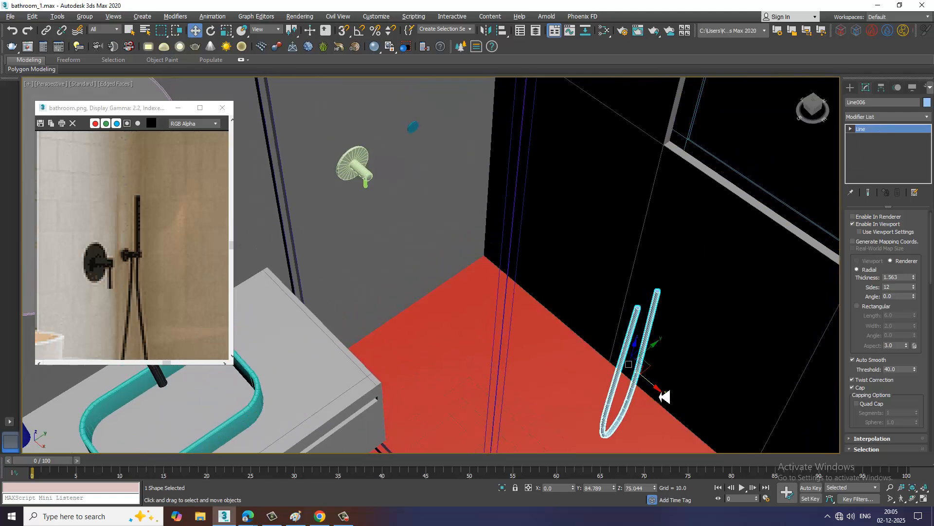
pyautogui.moveTo(664, 393); pyautogui.dragTo(446, 229)
# Reduce the hose's radial thickness to 0.828 to match the thin hose in the reference image
pyautogui.scroll(6, 447, 229)
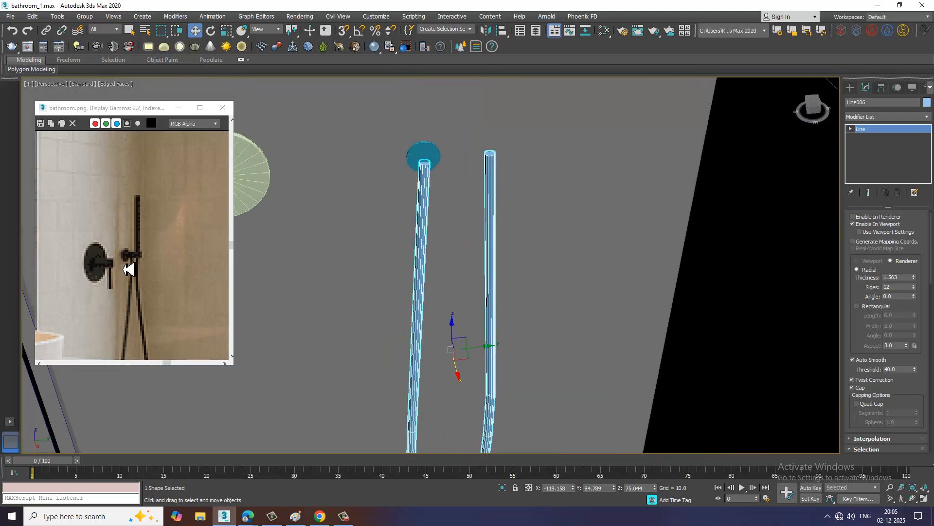
pyautogui.scroll(2, 141, 272)
pyautogui.scroll(3, 480, 231)
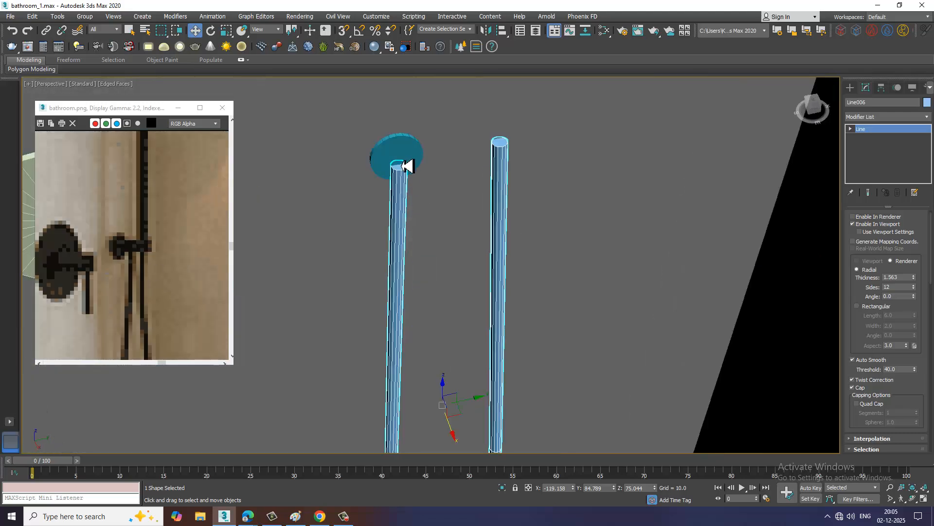
pyautogui.moveTo(919, 282); pyautogui.dragTo(925, 305)
pyautogui.scroll(-4, 621, 290)
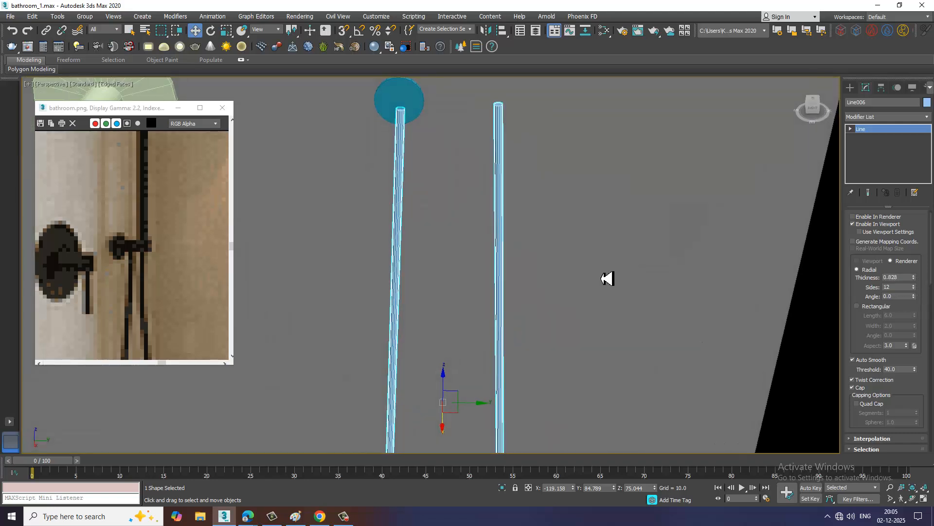
# Create a tube on the front face of the mounting disc using AutoGrid, with radii about 0.969 and 1.193 and height about 0.973
pyautogui.scroll(5, 491, 243)
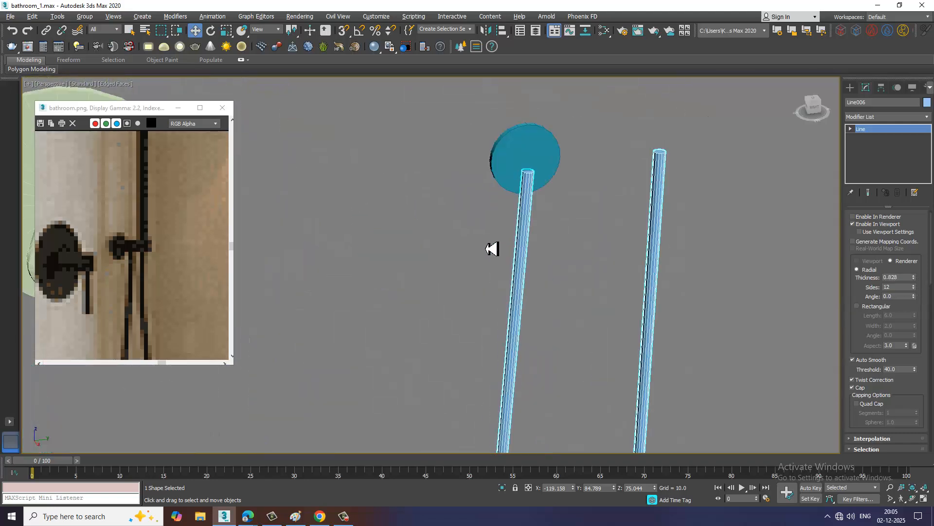
pyautogui.keyDown('alt'); pyautogui.moveTo(489, 248); pyautogui.dragTo(526, 261, button='middle'); pyautogui.keyUp('alt')
pyautogui.click(545, 313)
pyautogui.scroll(2, 548, 313)
pyautogui.keyDown('alt'); pyautogui.moveTo(567, 319); pyautogui.dragTo(631, 301, button='middle'); pyautogui.keyUp('alt')
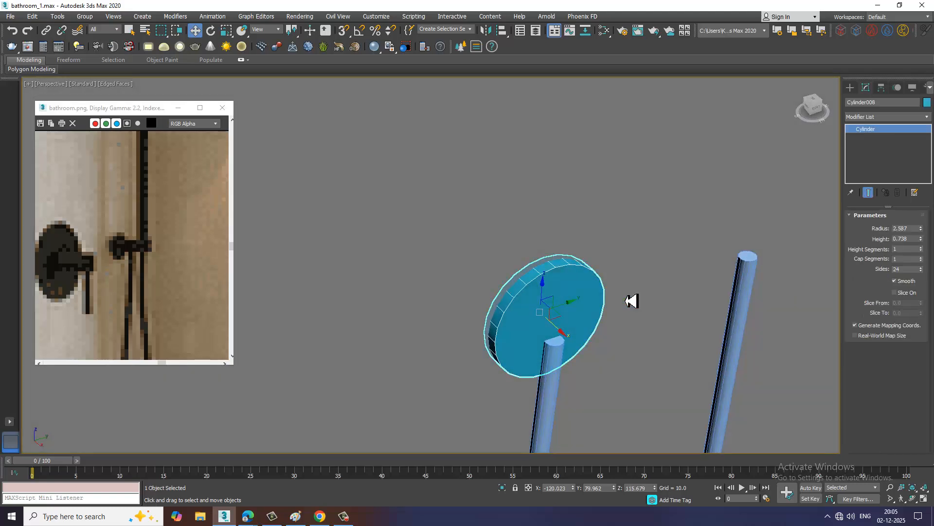
pyautogui.click(850, 87)
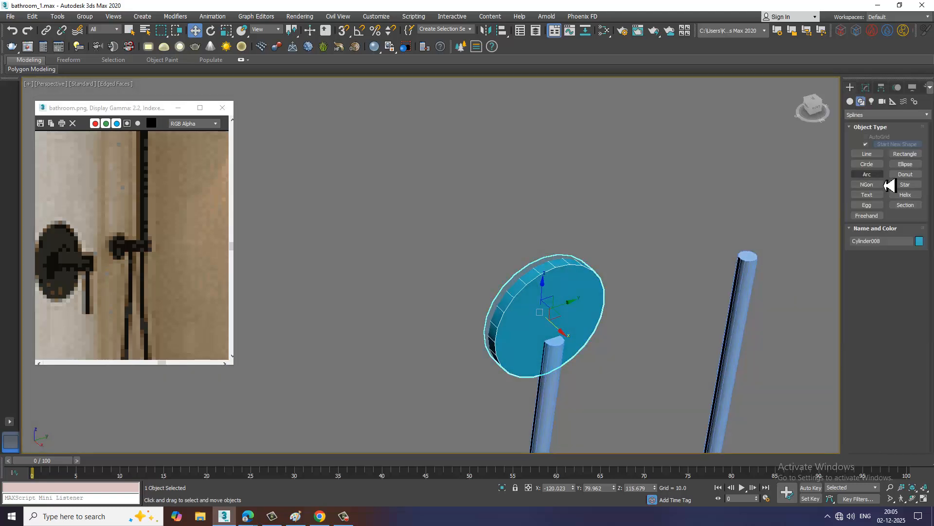
pyautogui.click(850, 101)
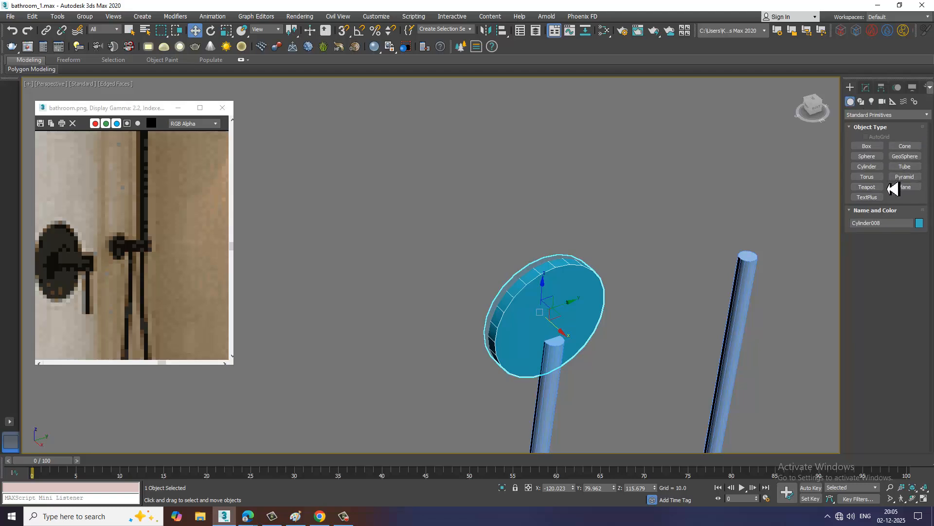
pyautogui.click(906, 167)
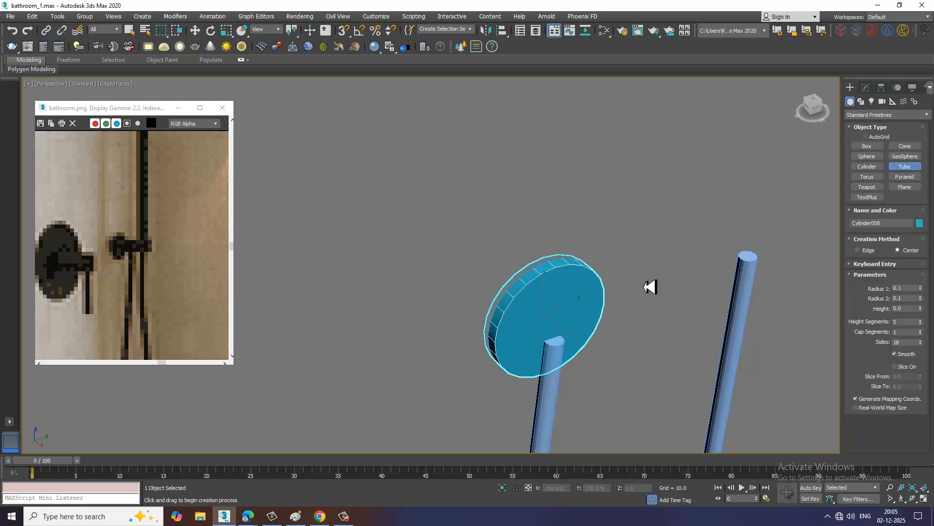
pyautogui.moveTo(551, 327); pyautogui.dragTo(560, 338)
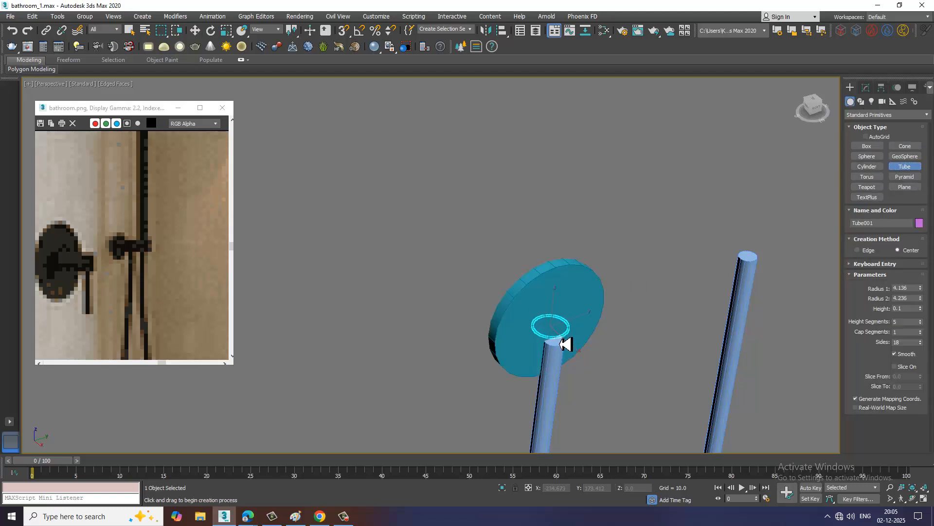
pyautogui.rightClick(566, 343)
pyautogui.click(867, 136)
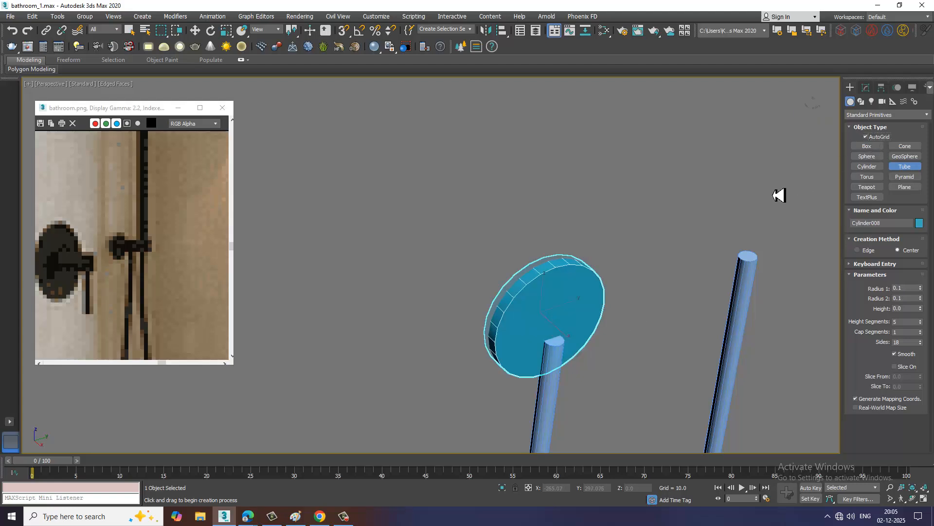
pyautogui.moveTo(554, 321); pyautogui.dragTo(565, 337)
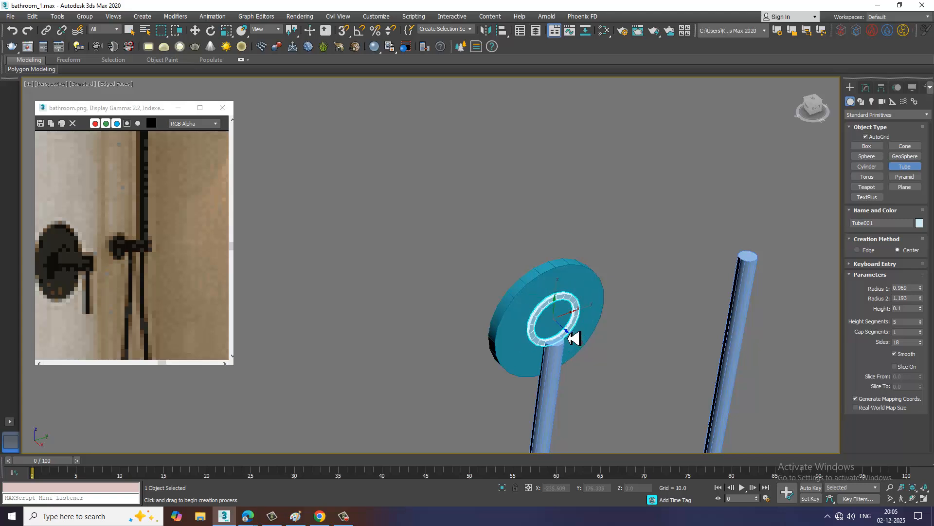
pyautogui.click(569, 338)
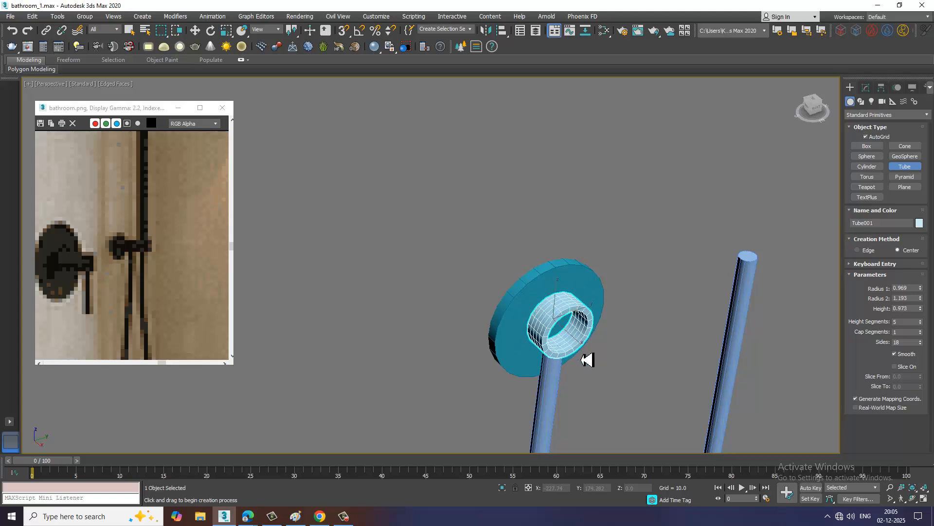
pyautogui.click(582, 360)
# Thicken the tube's wall by setting its Radius 1 to 0.669
pyautogui.press('w')
pyautogui.keyDown('alt'); pyautogui.moveTo(583, 355); pyautogui.dragTo(590, 321, button='middle'); pyautogui.keyUp('alt')
pyautogui.scroll(3, 590, 321)
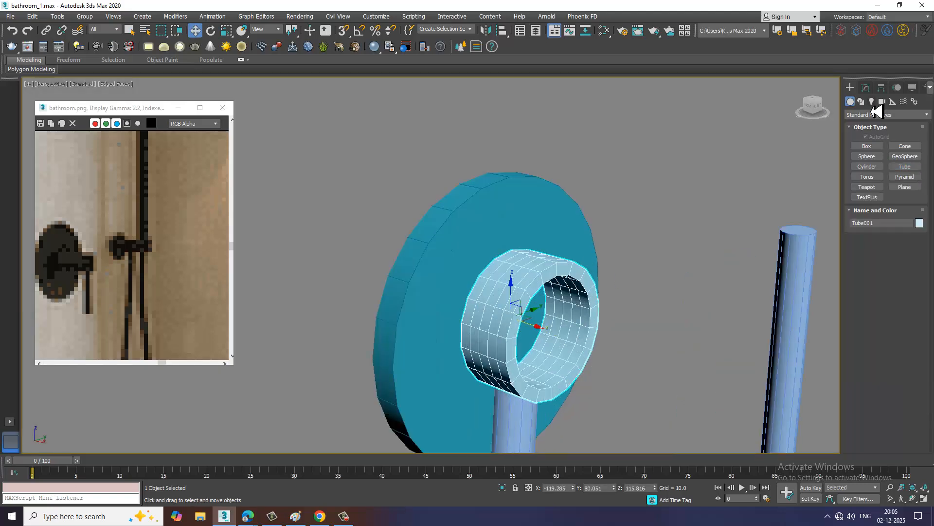
pyautogui.click(866, 88)
pyautogui.moveTo(920, 230); pyautogui.dragTo(924, 250)
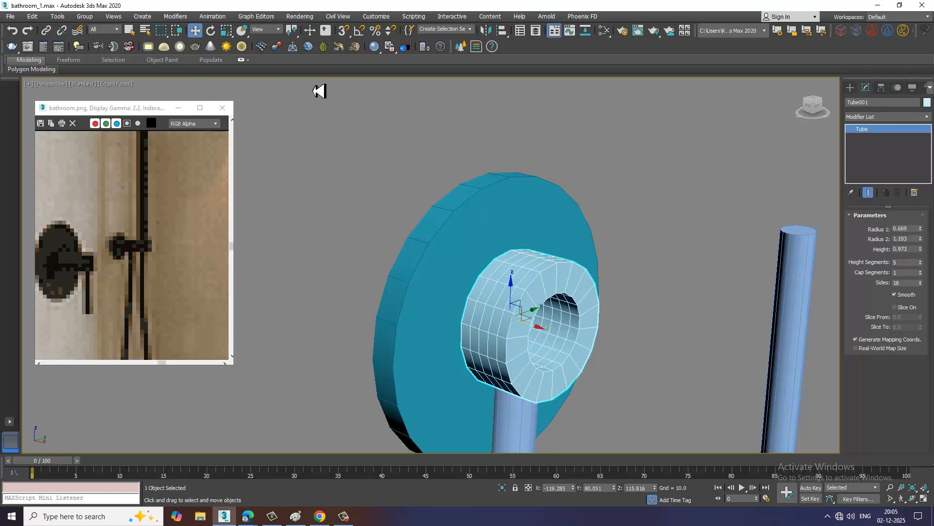
# Turn on angle snap at 90 degrees and rotate the tube 90 degrees so that its axis stands vertical
pyautogui.rightClick(359, 31)
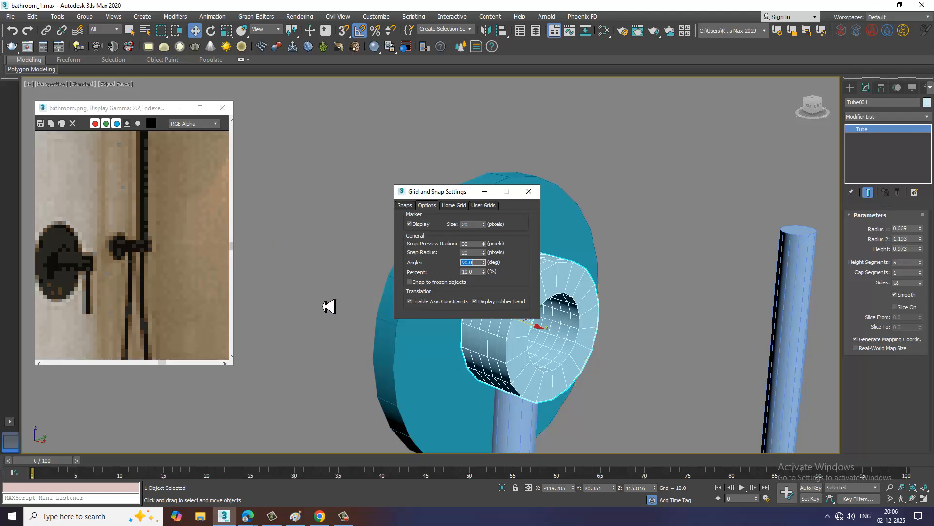
pyautogui.click(529, 191)
pyautogui.press('e')
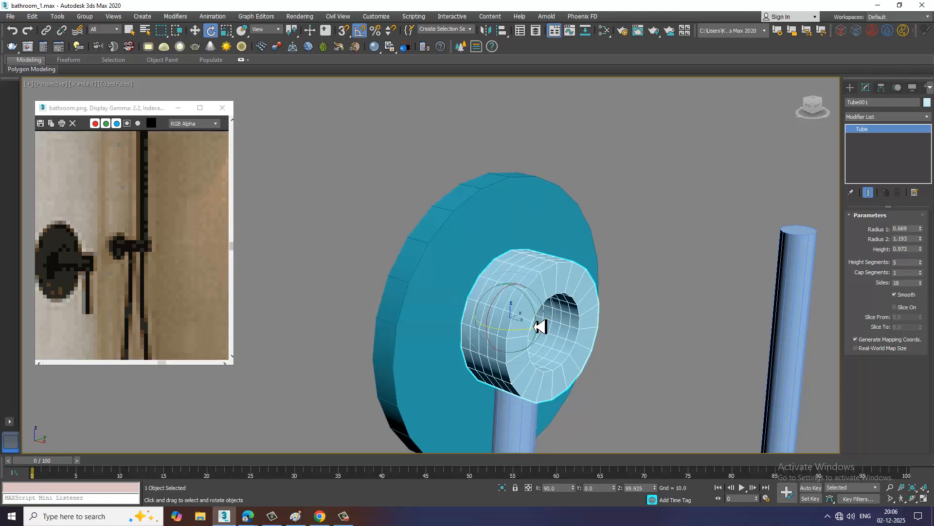
pyautogui.moveTo(538, 314); pyautogui.dragTo(538, 316)
pyautogui.press('w')
pyautogui.keyDown('alt'); pyautogui.moveTo(565, 316); pyautogui.dragTo(539, 283, button='middle'); pyautogui.keyUp('alt')
# Isolate the tube, show it in the maximized Top view, and convert it to Editable Poly
pyautogui.hotkey('alt', 'q')
pyautogui.scroll(-5, 552, 291)
pyautogui.scroll(3, 522, 280)
pyautogui.hotkey('alt', 'w')
pyautogui.middleClick(376, 224)
pyautogui.hotkey('alt', 'w')
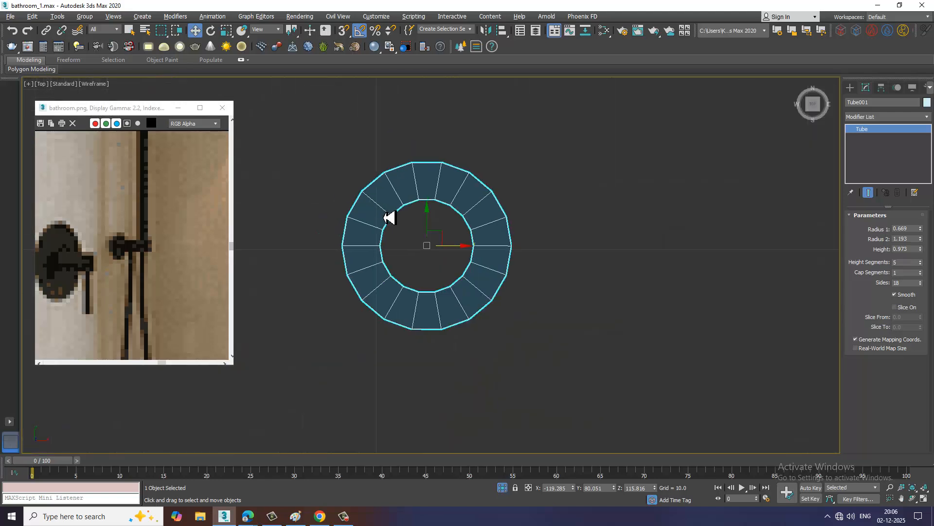
pyautogui.scroll(2, 389, 214)
pyautogui.rightClick(455, 190)
pyautogui.moveTo(544, 294)
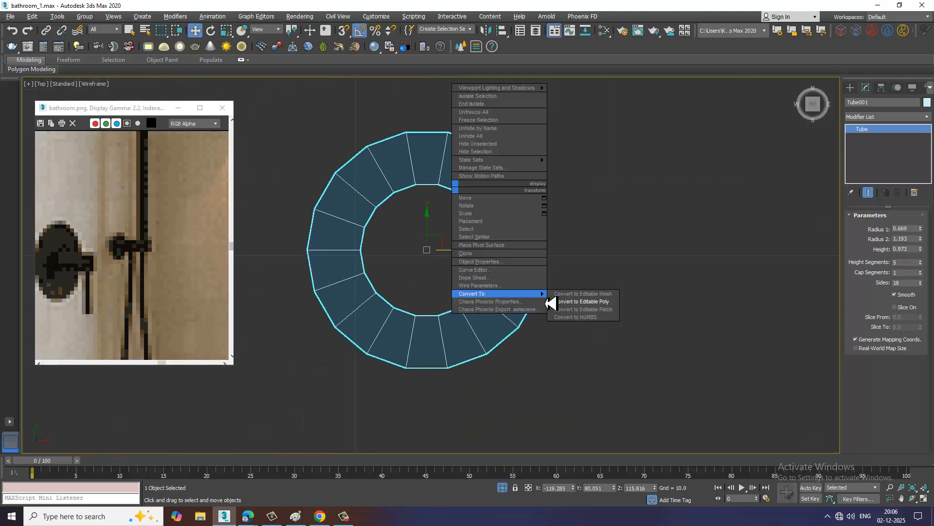
pyautogui.click(594, 301)
# Delete the polygons of the tube's +Y half in the Top view, keeping a half ring
pyautogui.press('4')
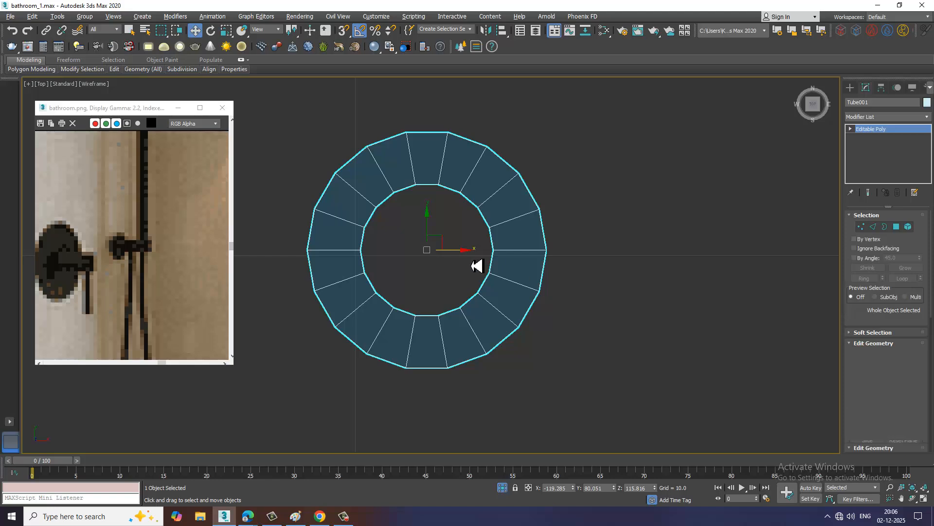
pyautogui.moveTo(631, 237); pyautogui.dragTo(642, 238)
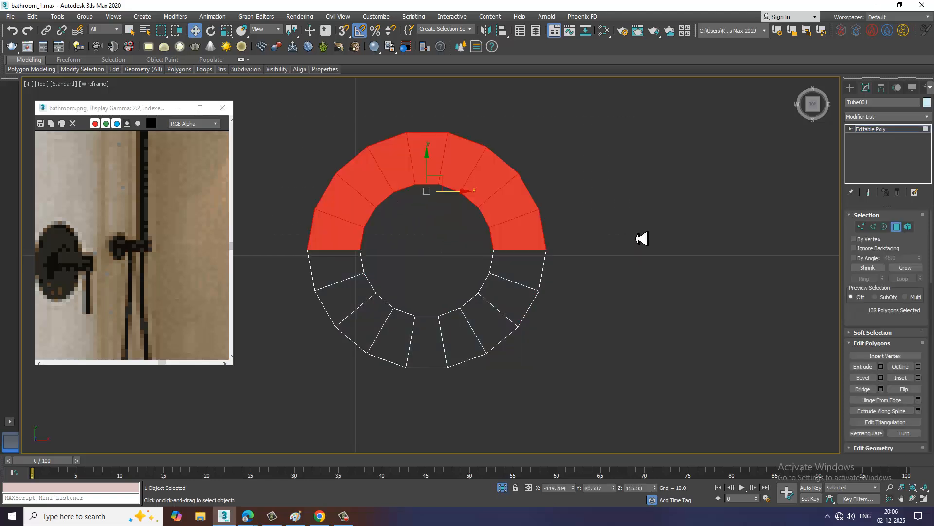
pyautogui.press('Delete')
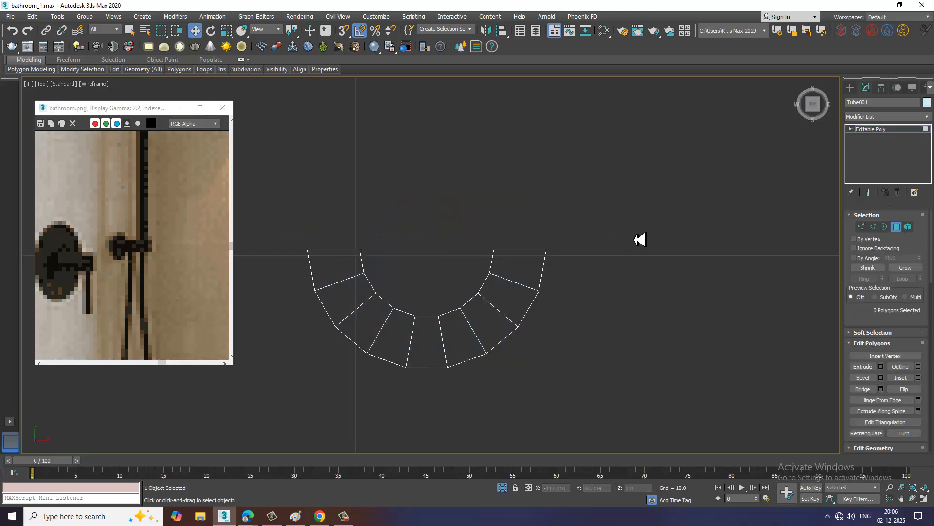
# Cap the two open borders at the ends of the half ring
pyautogui.click(885, 227)
pyautogui.click(530, 252)
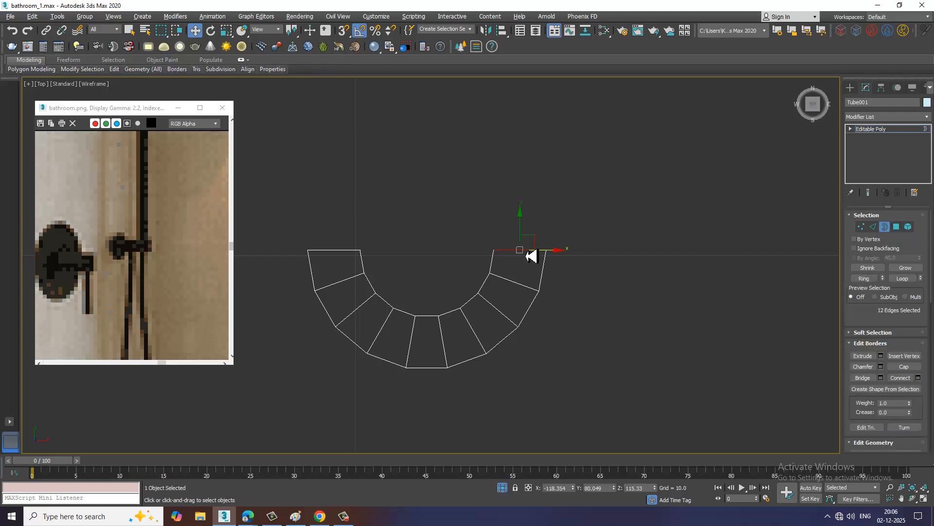
pyautogui.keyDown('ctrl'); pyautogui.click(333, 251); pyautogui.keyUp('ctrl')
pyautogui.rightClick(331, 251)
pyautogui.click(317, 275)
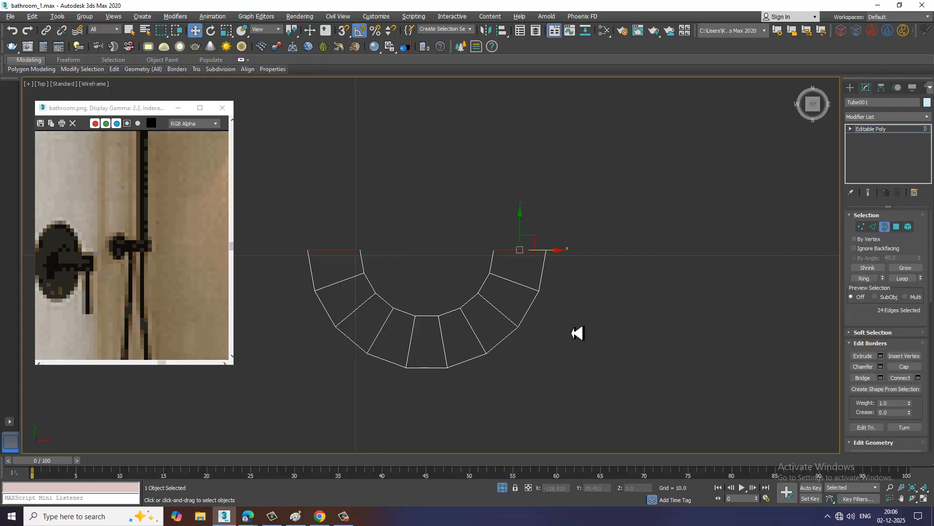
# Extrude the two capped end faces of the half ring by 0.625 in the Perspective view to form a U-shaped clip
pyautogui.hotkey('alt', 'w')
pyautogui.middleClick(659, 328)
pyautogui.hotkey('alt', 'w')
pyautogui.keyDown('alt'); pyautogui.moveTo(573, 326); pyautogui.dragTo(857, 235, button='middle'); pyautogui.keyUp('alt')
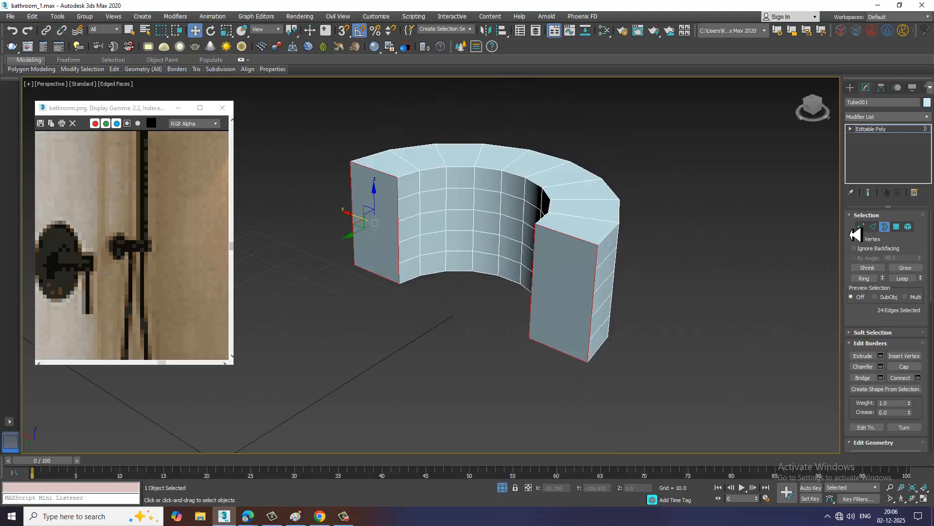
pyautogui.click(897, 227)
pyautogui.click(588, 278)
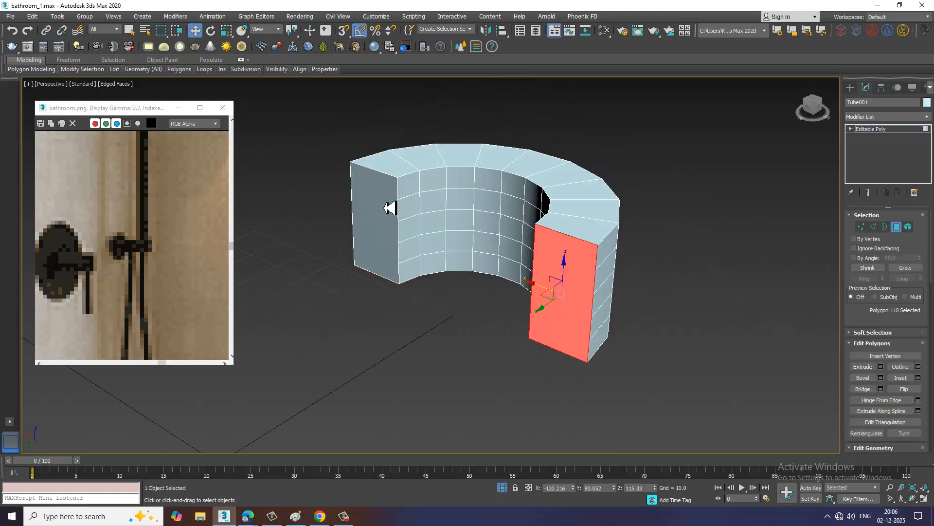
pyautogui.keyDown('ctrl'); pyautogui.click(389, 208); pyautogui.keyUp('ctrl')
pyautogui.click(881, 367)
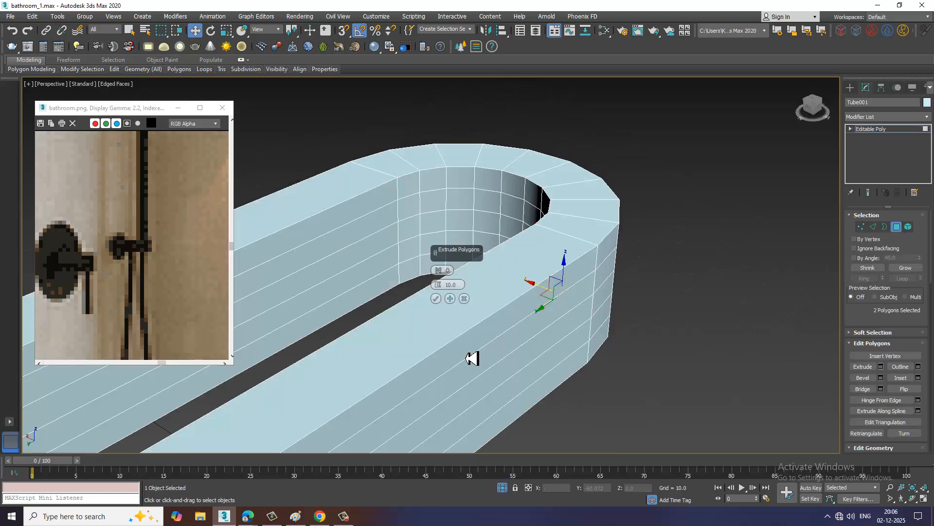
pyautogui.moveTo(438, 284); pyautogui.dragTo(389, 314)
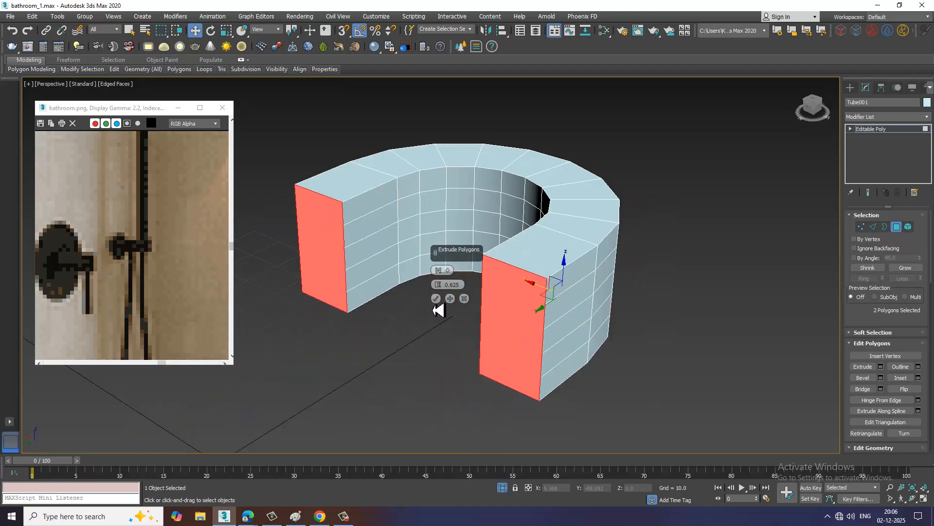
pyautogui.click(436, 299)
pyautogui.keyDown('alt'); pyautogui.moveTo(434, 296); pyautogui.dragTo(402, 291, button='middle'); pyautogui.keyUp('alt')
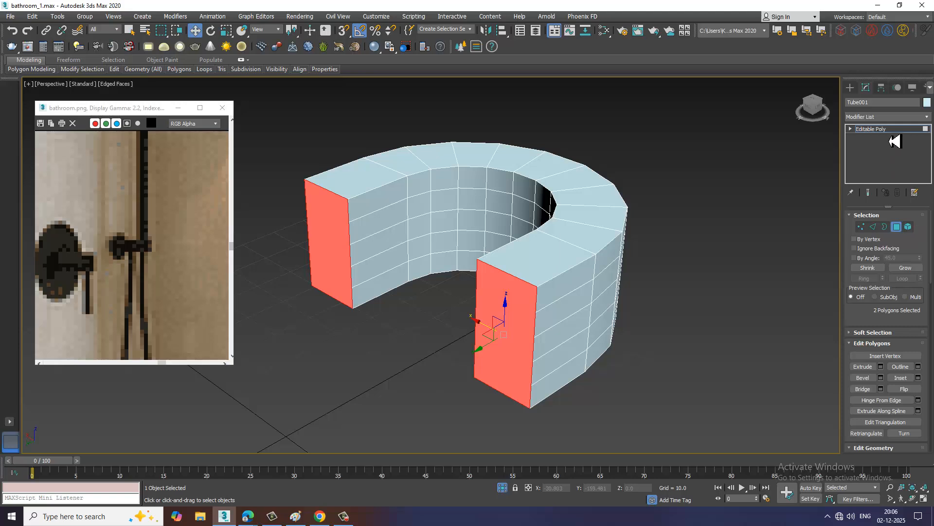
# Leave polygon editing on the U-shaped clip and end isolation to bring back the whole scene
pyautogui.click(876, 129)
pyautogui.rightClick(642, 184)
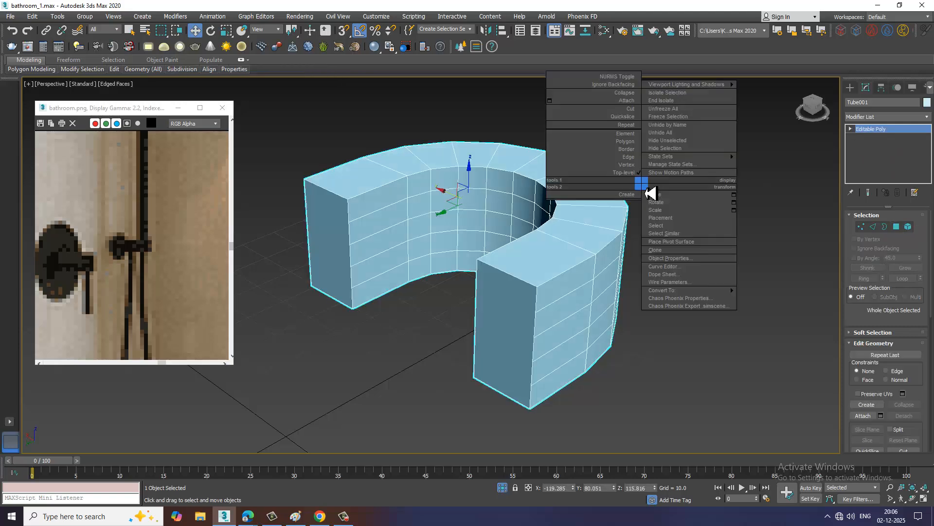
pyautogui.click(678, 101)
pyautogui.scroll(-4, 581, 238)
pyautogui.keyDown('alt'); pyautogui.moveTo(578, 246); pyautogui.dragTo(550, 284, button='middle'); pyautogui.keyUp('alt')
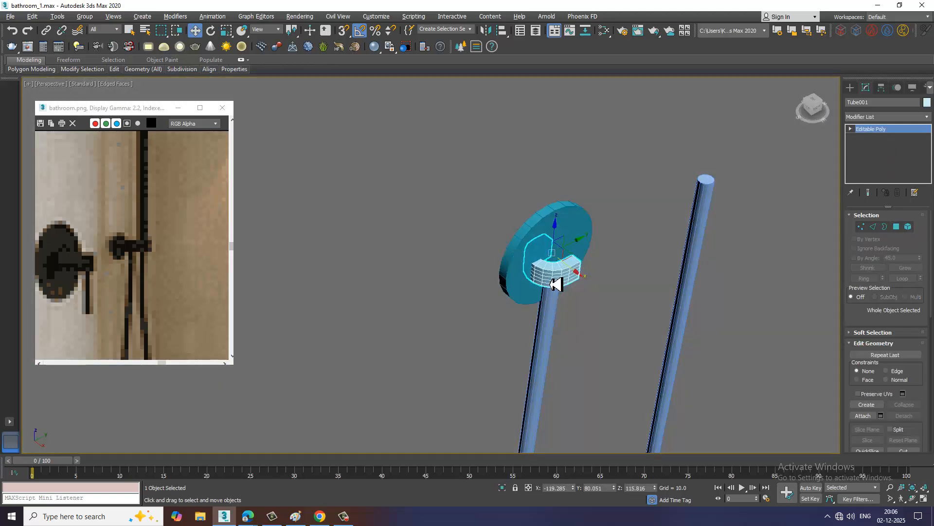
# Rotate the U-shaped clip 90 degrees about its vertical axis at the mounting disc
pyautogui.scroll(3, 555, 284)
pyautogui.press('e')
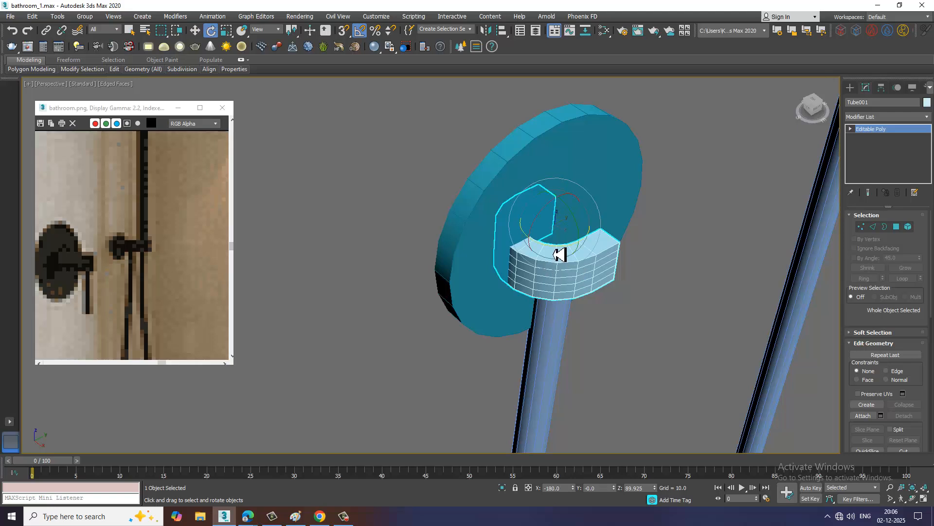
pyautogui.moveTo(555, 254); pyautogui.dragTo(559, 256)
pyautogui.press('w')
# Raise the hose's disc-side end vertex to about Z 115.756 so that it reaches up into the clip
pyautogui.scroll(-4, 558, 257)
pyautogui.keyDown('alt'); pyautogui.moveTo(559, 258); pyautogui.dragTo(529, 276, button='middle'); pyautogui.keyUp('alt')
pyautogui.click(536, 275)
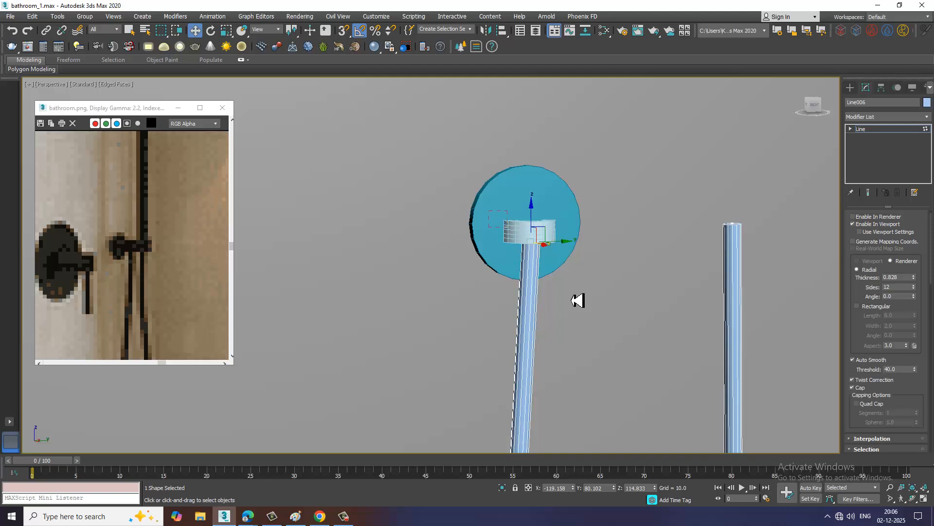
pyautogui.moveTo(533, 231); pyautogui.dragTo(531, 210)
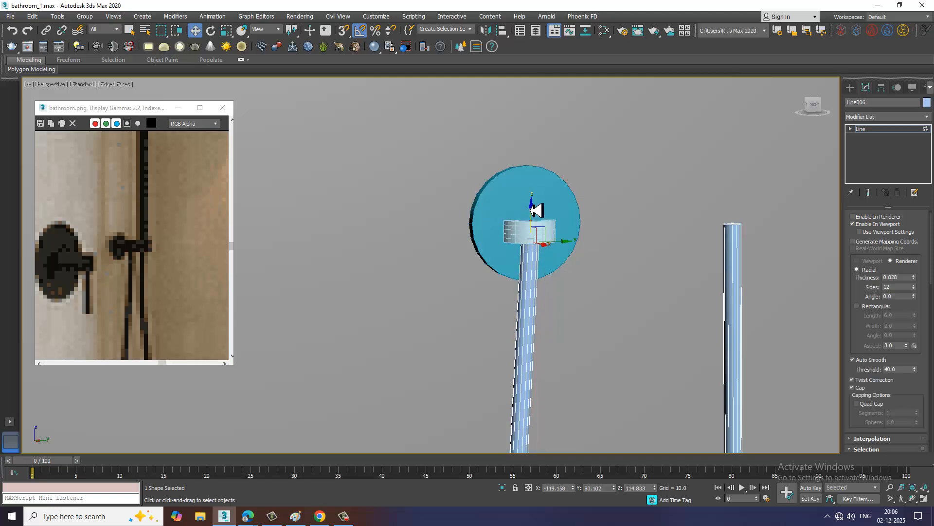
# Examine the hose, clip and mixer in the whole bathroom scene and compare them with the reference image
pyautogui.scroll(-4, 562, 292)
pyautogui.keyDown('alt'); pyautogui.moveTo(567, 296); pyautogui.dragTo(537, 326, button='middle'); pyautogui.keyUp('alt')
pyautogui.scroll(-8, 609, 327)
pyautogui.scroll(-5, 177, 292)
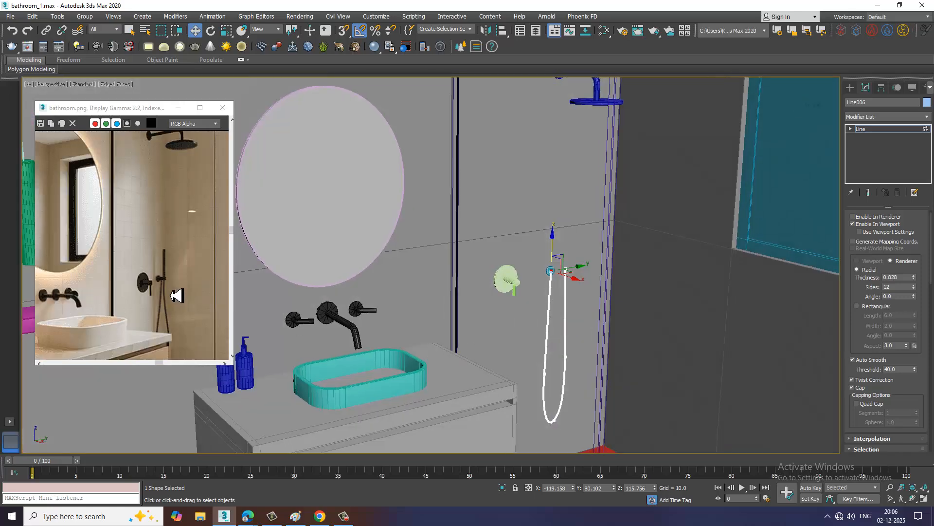
pyautogui.keyDown('alt'); pyautogui.moveTo(591, 307); pyautogui.dragTo(588, 275, button='middle'); pyautogui.keyUp('alt')
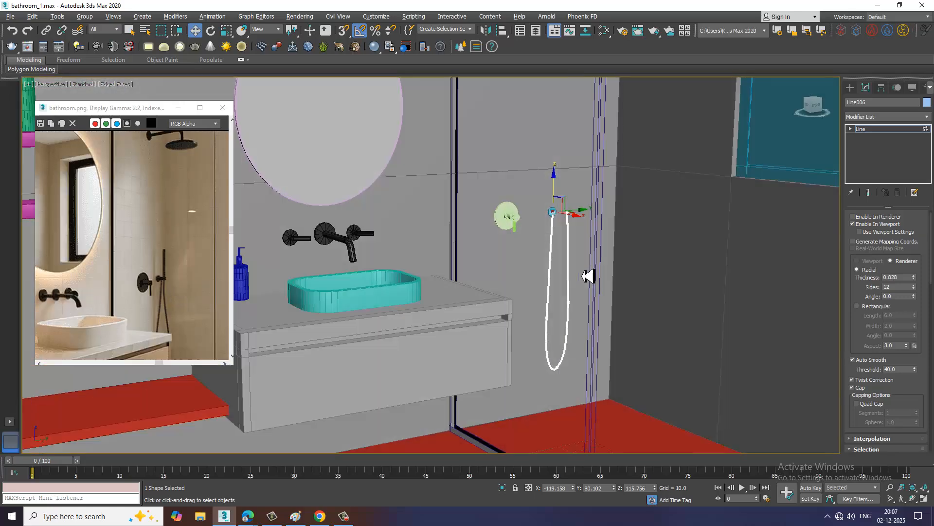
pyautogui.scroll(-6, 497, 299)
pyautogui.scroll(4, 501, 300)
pyautogui.keyDown('alt'); pyautogui.moveTo(517, 311); pyautogui.dragTo(591, 351, button='middle'); pyautogui.keyUp('alt')
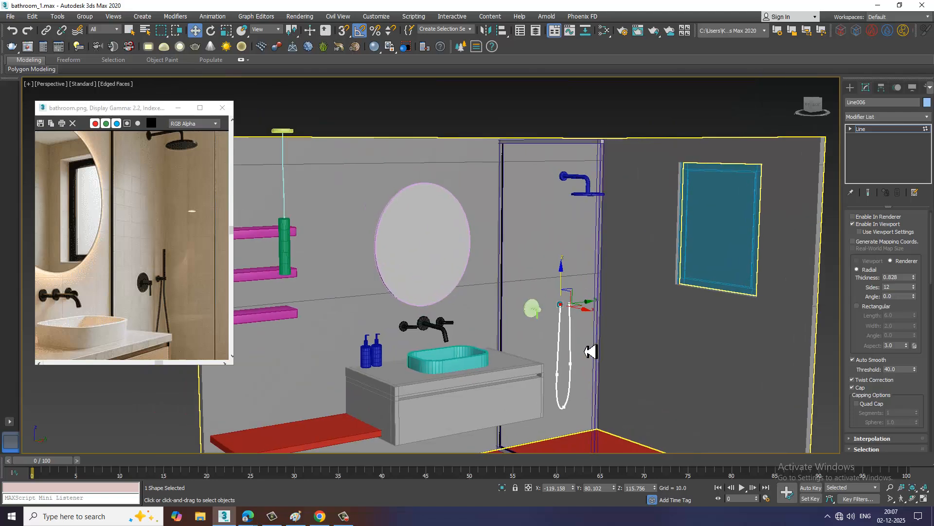
pyautogui.click(344, 516)
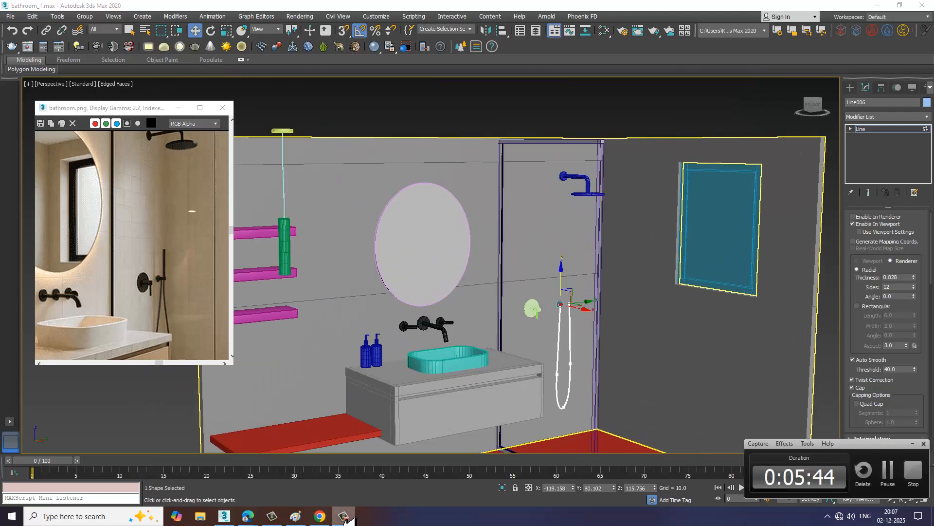
pyautogui.click(344, 516)
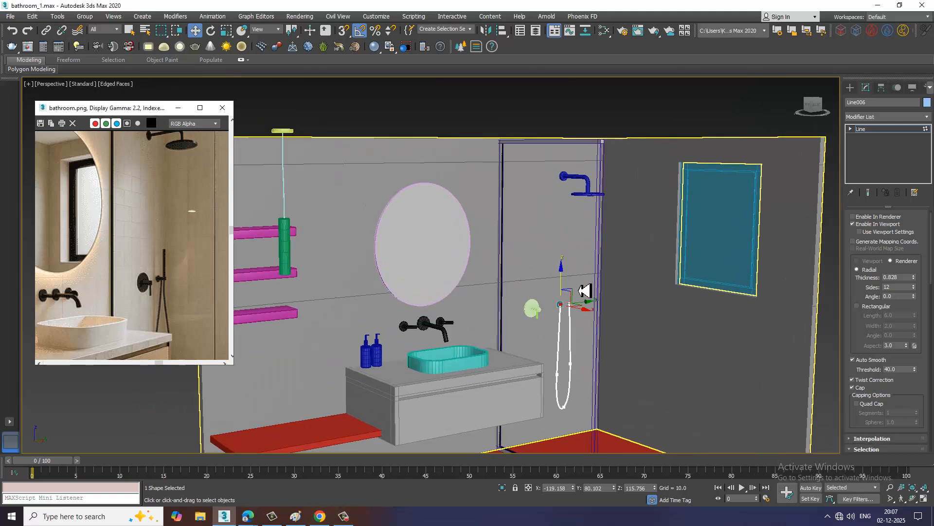
# Set the hose line's rendering thickness to 0.708 so that it fits inside the U-shaped clip
pyautogui.scroll(10, 584, 291)
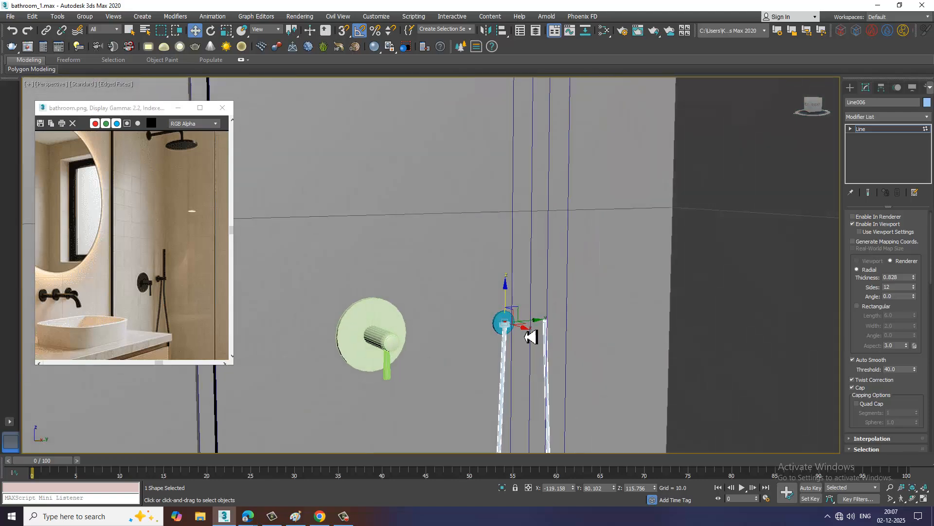
pyautogui.scroll(2, 509, 317)
pyautogui.scroll(4, 166, 296)
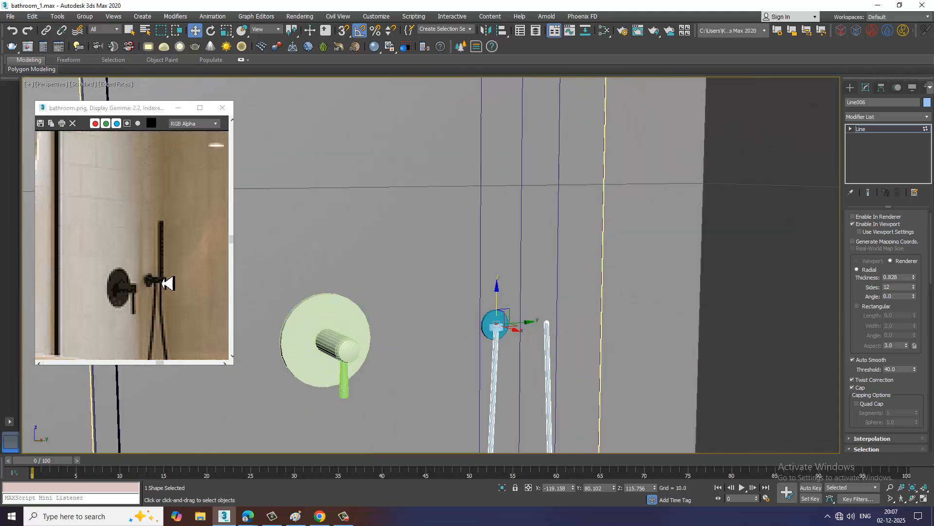
pyautogui.scroll(4, 548, 330)
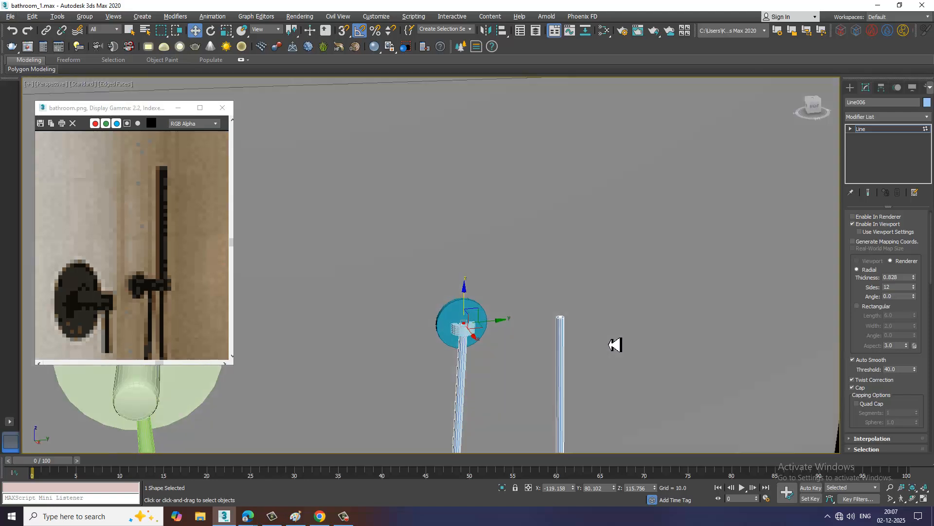
pyautogui.keyDown('alt'); pyautogui.moveTo(639, 257); pyautogui.dragTo(579, 226, button='middle'); pyautogui.keyUp('alt')
pyautogui.scroll(-2, 596, 334)
pyautogui.scroll(2, 550, 316)
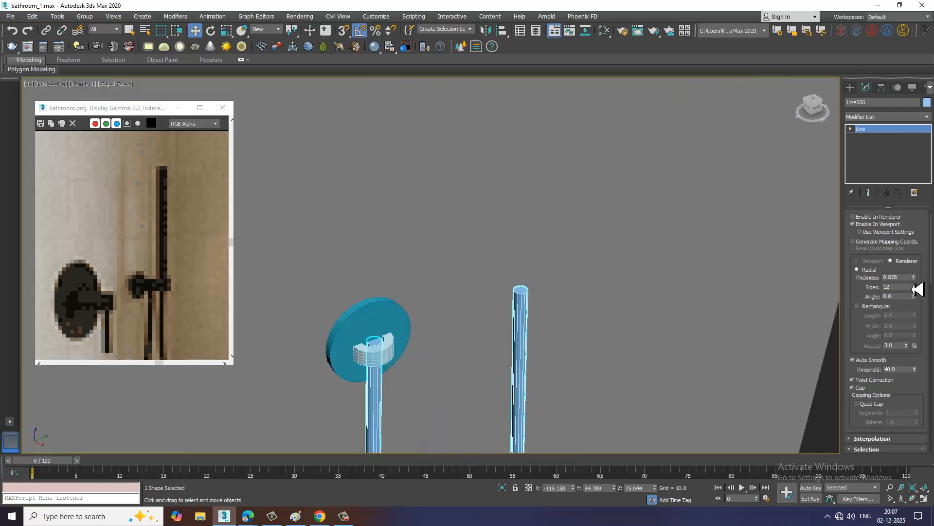
pyautogui.moveTo(920, 287); pyautogui.dragTo(921, 290)
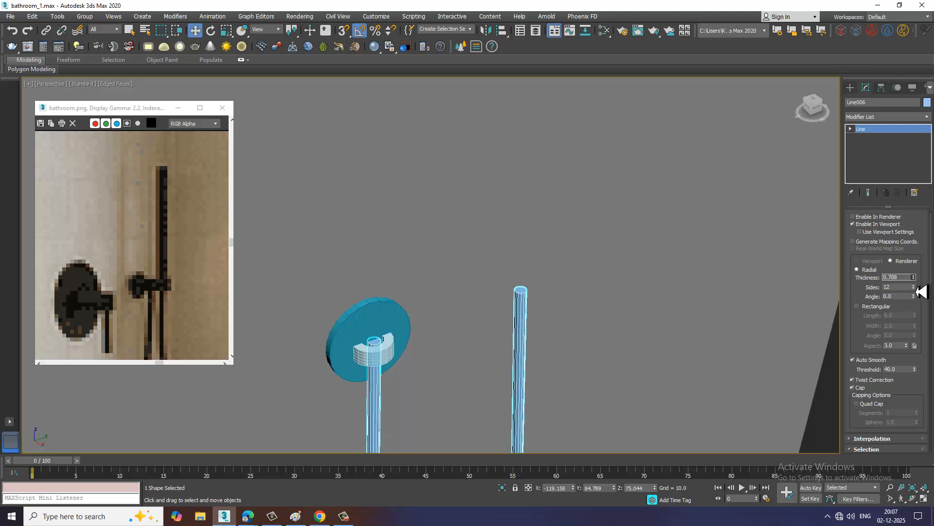
# Convert the hose line to an Editable Poly and start polygon editing
pyautogui.rightClick(535, 306)
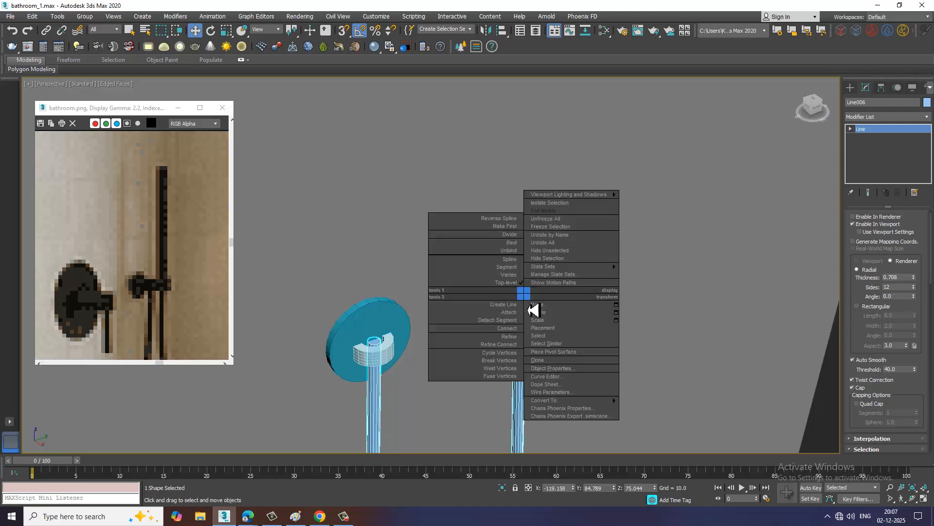
pyautogui.moveTo(604, 400)
pyautogui.click(655, 416)
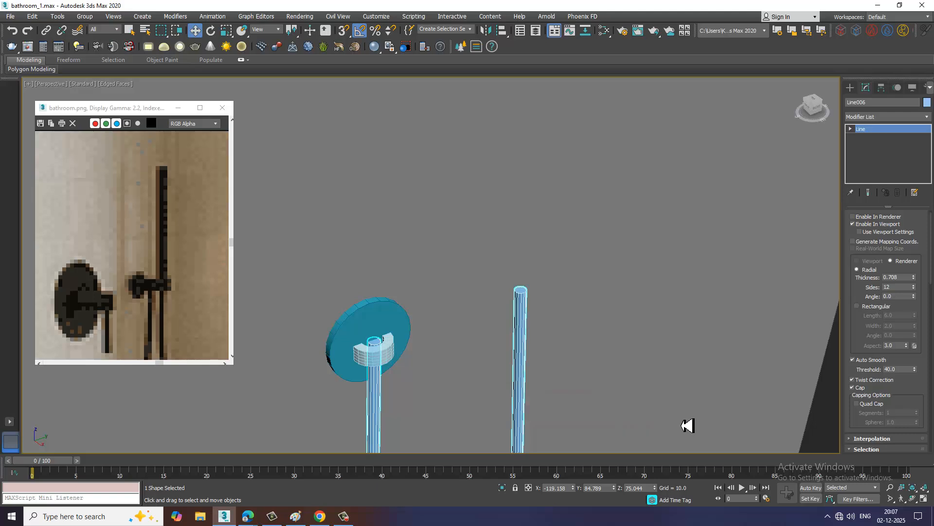
pyautogui.press('4')
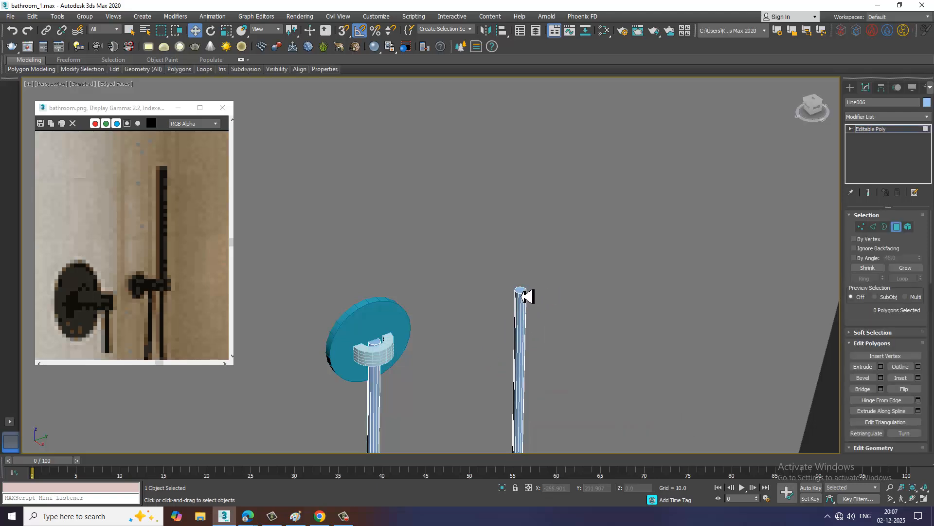
# Extrude the cap polygon at the hose's free end upward by 10.789 to form the hand shower's body
pyautogui.click(521, 291)
pyautogui.keyDown('alt'); pyautogui.moveTo(605, 352); pyautogui.dragTo(610, 336, button='middle'); pyautogui.keyUp('alt')
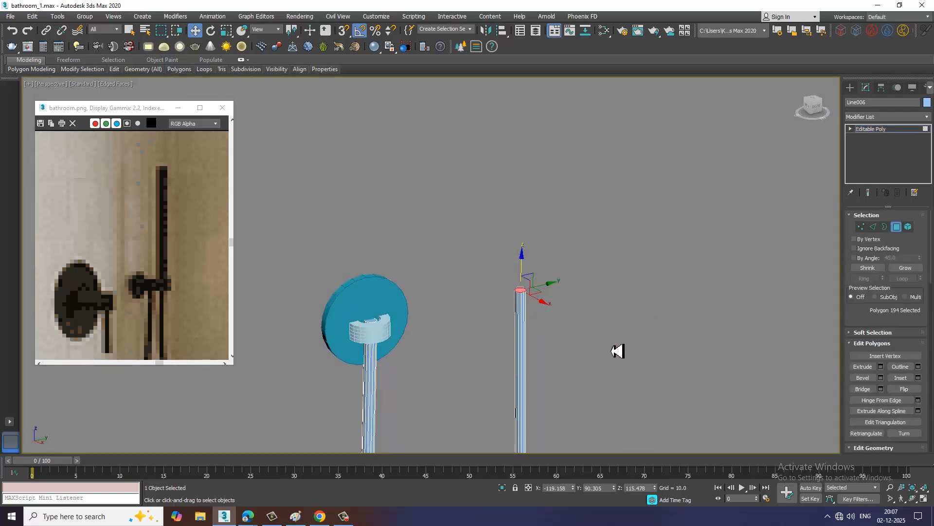
pyautogui.click(881, 368)
pyautogui.moveTo(438, 287)
pyautogui.mouseDown()
pyautogui.moveTo(457, 323)
pyautogui.moveTo(450, 290)
pyautogui.mouseUp()
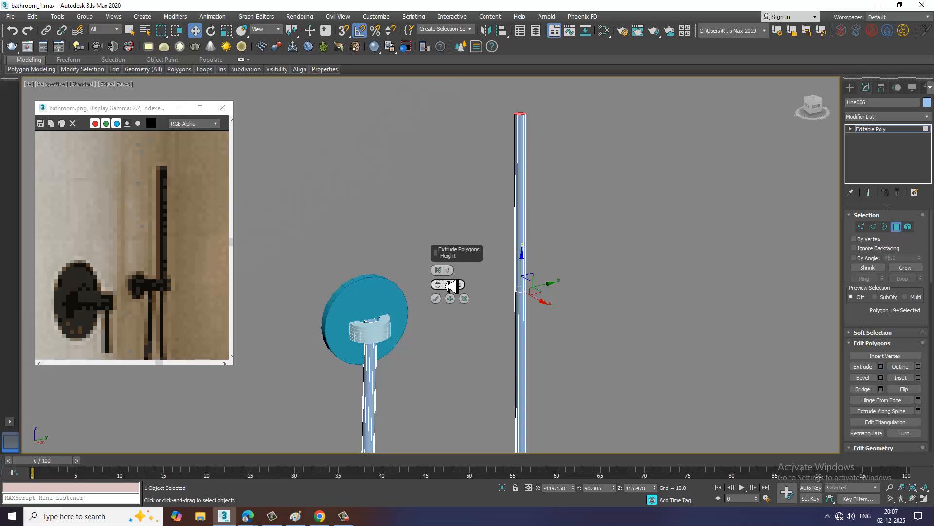
pyautogui.keyDown('alt'); pyautogui.moveTo(556, 235); pyautogui.dragTo(535, 219, button='middle'); pyautogui.keyUp('alt')
pyautogui.moveTo(479, 192); pyautogui.dragTo(499, 241, button='middle')
pyautogui.click(588, 265)
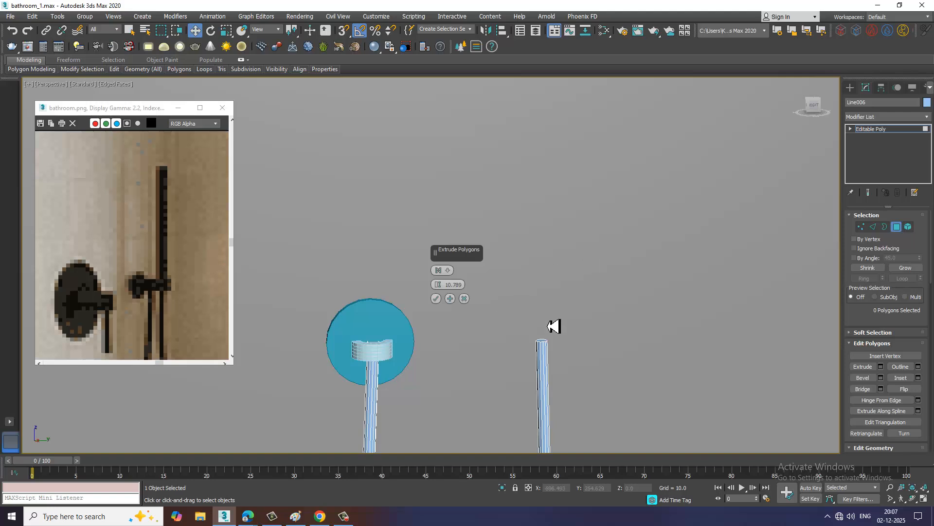
pyautogui.click(539, 339)
pyautogui.click(437, 298)
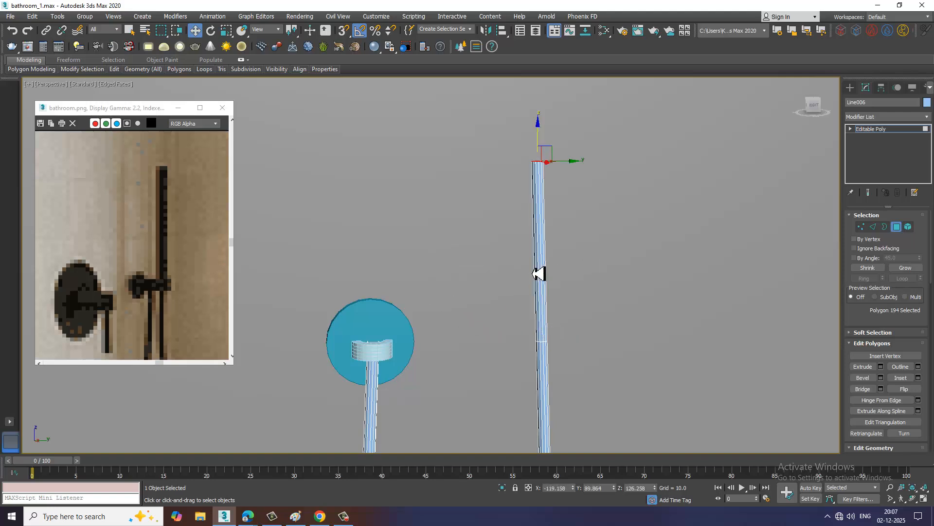
# Select the 12 side polygons of the extruded hand shower section and extrude them outward by 0.329
pyautogui.moveTo(531, 266); pyautogui.dragTo(596, 273)
pyautogui.keyDown('alt'); pyautogui.moveTo(574, 264); pyautogui.dragTo(584, 278, button='middle'); pyautogui.keyUp('alt')
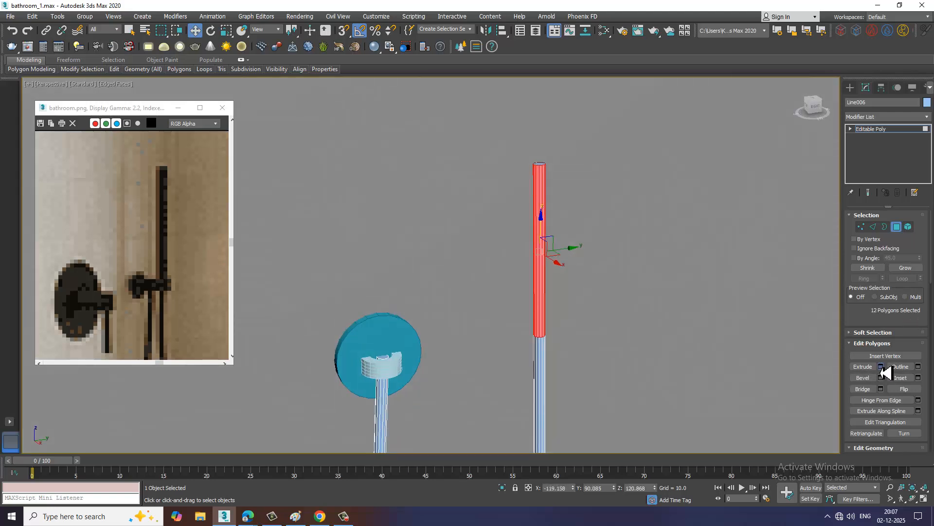
pyautogui.click(881, 367)
pyautogui.click(456, 271)
pyautogui.click(466, 288)
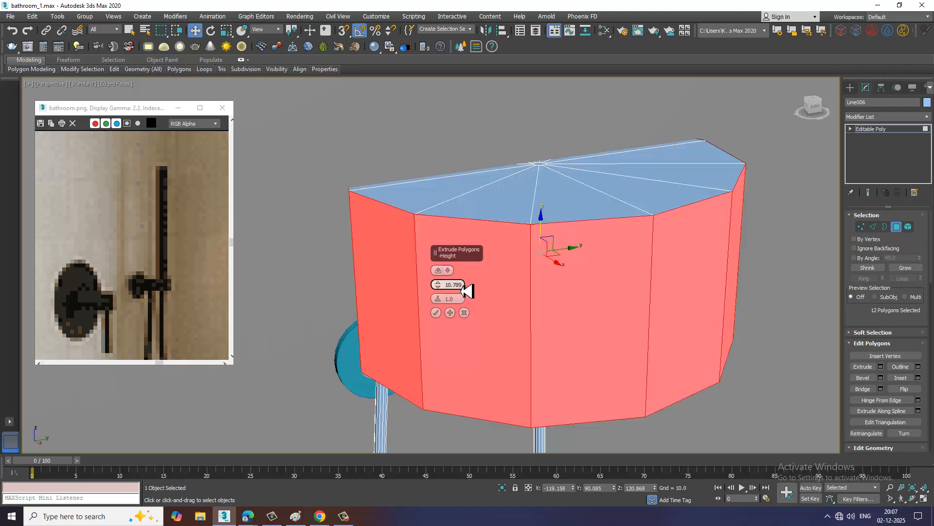
pyautogui.moveTo(447, 295); pyautogui.dragTo(471, 344)
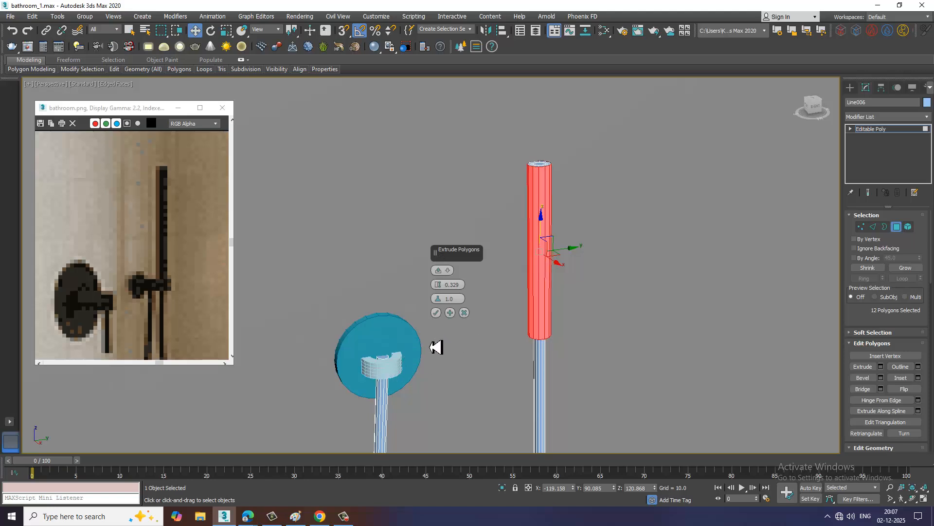
pyautogui.click(436, 313)
# Scale the hand shower's side polygons down slightly along its length to bevel both of its ends
pyautogui.keyDown('alt'); pyautogui.moveTo(547, 261); pyautogui.dragTo(546, 250, button='middle'); pyautogui.keyUp('alt')
pyautogui.press('q')
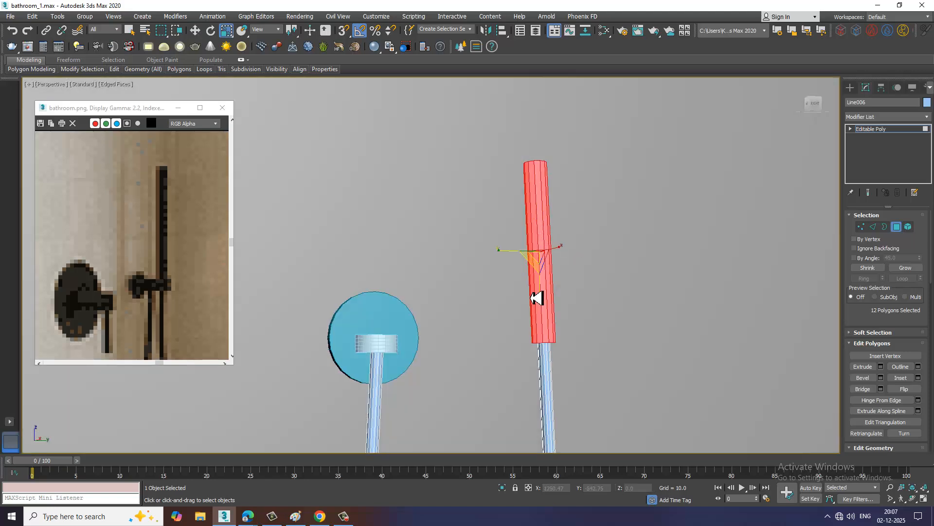
pyautogui.moveTo(546, 308); pyautogui.dragTo(546, 302)
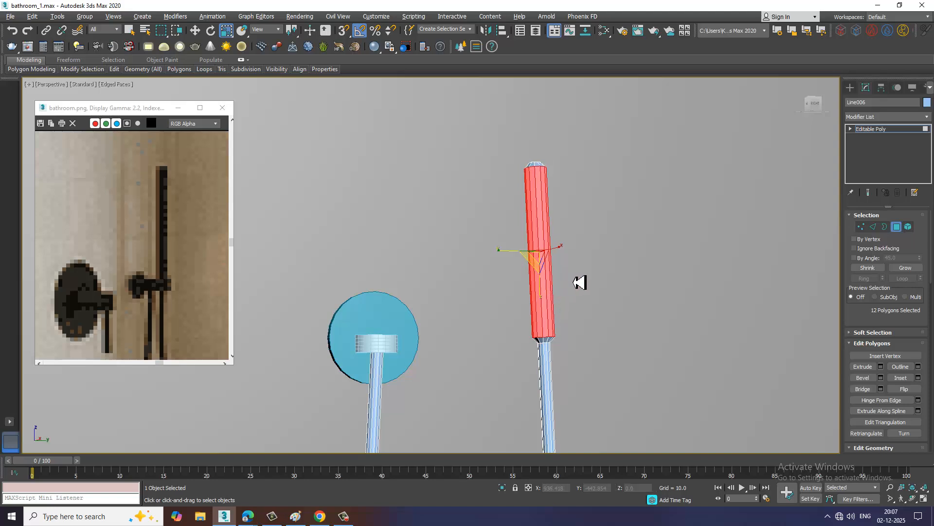
pyautogui.keyDown('alt'); pyautogui.moveTo(579, 282); pyautogui.dragTo(595, 300, button='middle'); pyautogui.keyUp('alt')
# Isolate the hose object and examine the hand shower's bevelled end from above and in perspective
pyautogui.hotkey('alt', 'q')
pyautogui.scroll(-3, 516, 289)
pyautogui.keyDown('alt'); pyautogui.moveTo(523, 283); pyautogui.dragTo(493, 262, button='middle'); pyautogui.keyUp('alt')
pyautogui.scroll(3, 492, 256)
pyautogui.hotkey('alt', 'w')
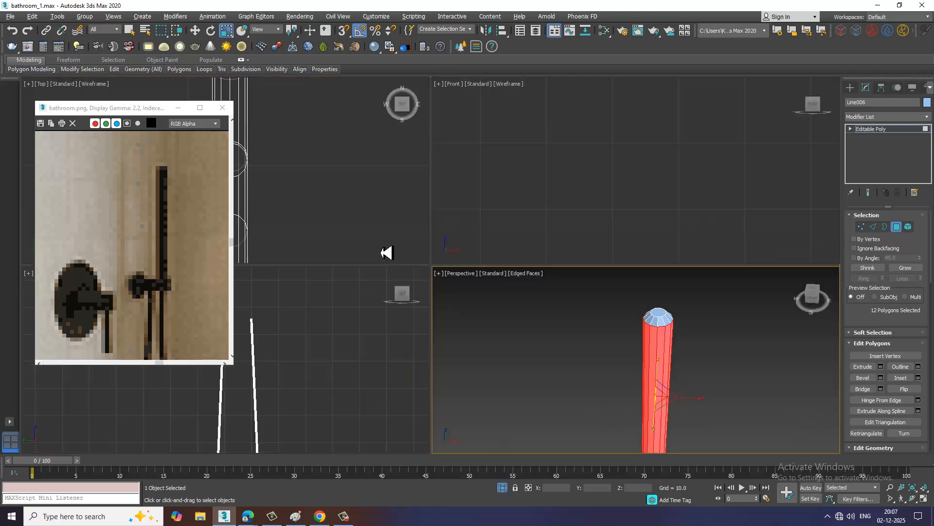
pyautogui.middleClick(339, 219)
pyautogui.hotkey('alt', 'w')
pyautogui.moveTo(405, 227); pyautogui.dragTo(438, 242, button='middle')
pyautogui.hotkey('alt', 'w')
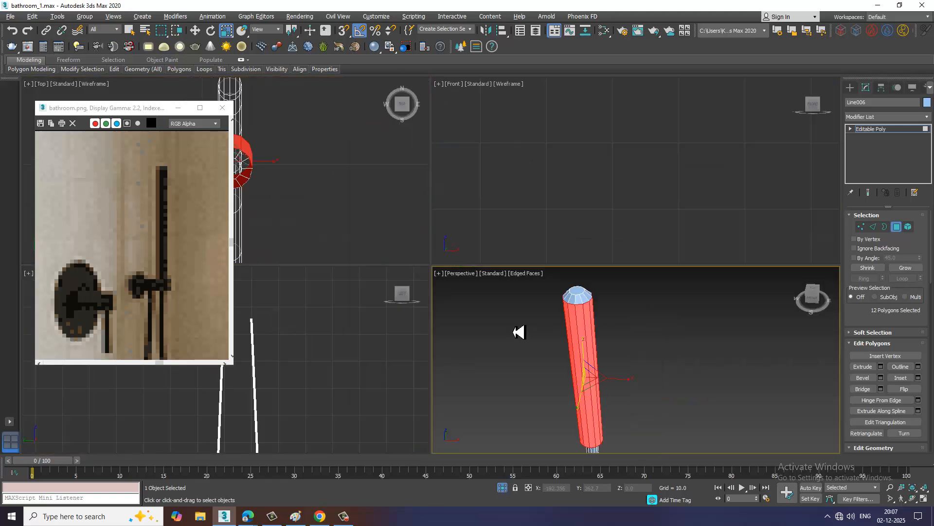
pyautogui.middleClick(570, 296)
pyautogui.hotkey('alt', 'w')
pyautogui.keyDown('alt'); pyautogui.moveTo(569, 295); pyautogui.dragTo(543, 260, button='middle'); pyautogui.keyUp('alt')
pyautogui.scroll(-3, 505, 267)
pyautogui.scroll(1, 574, 265)
# Select four adjacent long side polygons on the hand shower, then end isolation to bring back the whole scene
pyautogui.click(568, 265)
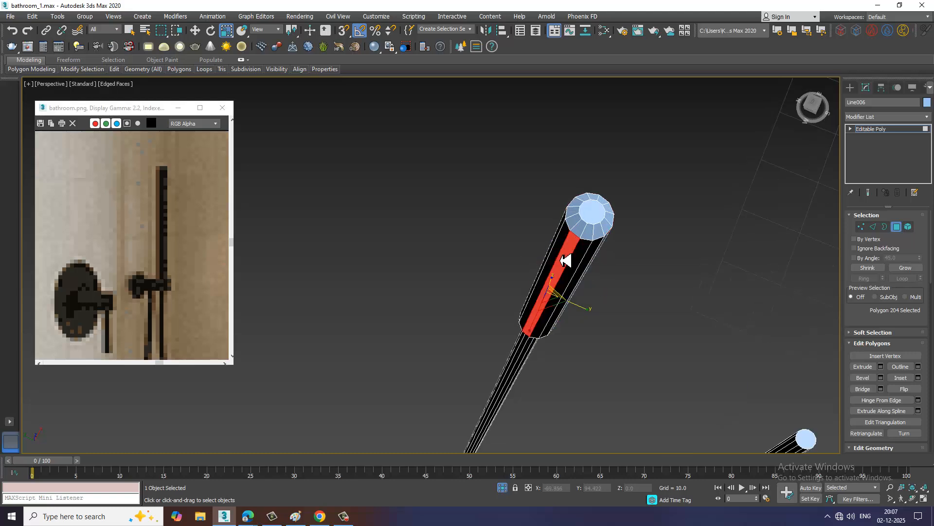
pyautogui.scroll(3, 572, 263)
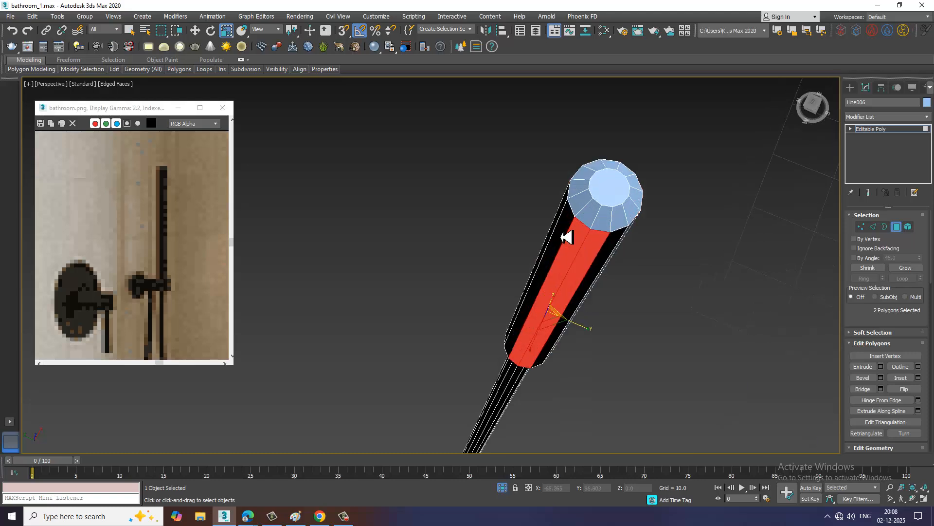
pyautogui.keyDown('alt'); pyautogui.moveTo(612, 293); pyautogui.dragTo(516, 324, button='middle'); pyautogui.keyUp('alt')
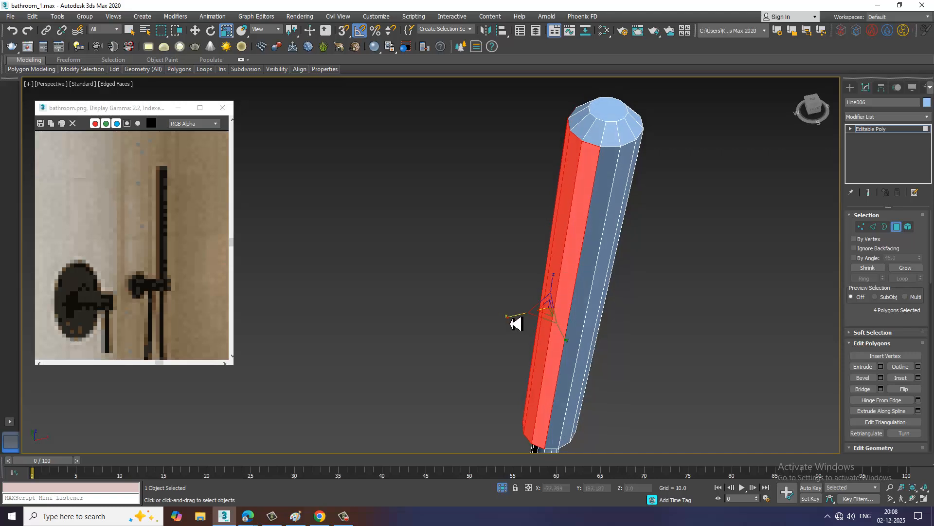
pyautogui.moveTo(516, 324); pyautogui.dragTo(693, 300)
pyautogui.keyDown('alt'); pyautogui.moveTo(738, 282); pyautogui.dragTo(567, 273, button='middle'); pyautogui.keyUp('alt')
pyautogui.rightClick(625, 227)
pyautogui.click(645, 152)
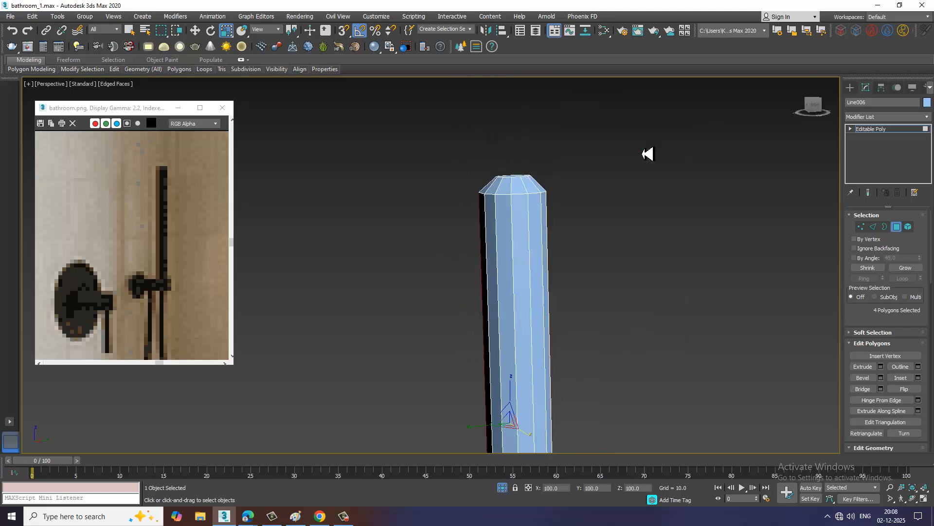
pyautogui.keyDown('alt'); pyautogui.moveTo(646, 152); pyautogui.dragTo(519, 240, button='middle'); pyautogui.keyUp('alt')
pyautogui.scroll(-3, 535, 261)
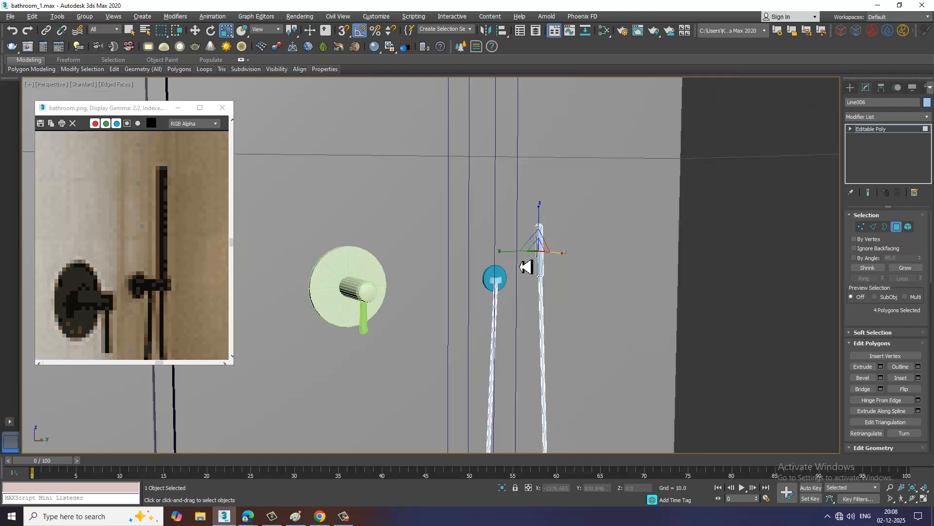
# Lengthen the hand shower by raising the 24 vertices at its upper end to about Z 131.174
pyautogui.keyDown('alt'); pyautogui.moveTo(525, 264); pyautogui.dragTo(536, 292, button='middle'); pyautogui.keyUp('alt')
pyautogui.scroll(3, 536, 289)
pyautogui.press('1')
pyautogui.moveTo(474, 224); pyautogui.dragTo(509, 258)
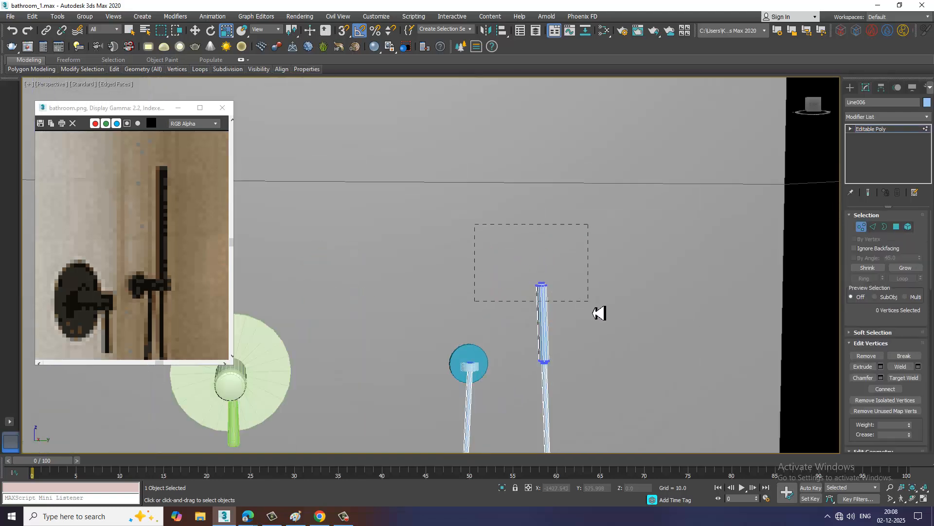
pyautogui.moveTo(599, 312); pyautogui.dragTo(598, 312)
pyautogui.press('w')
pyautogui.moveTo(549, 263); pyautogui.dragTo(545, 229)
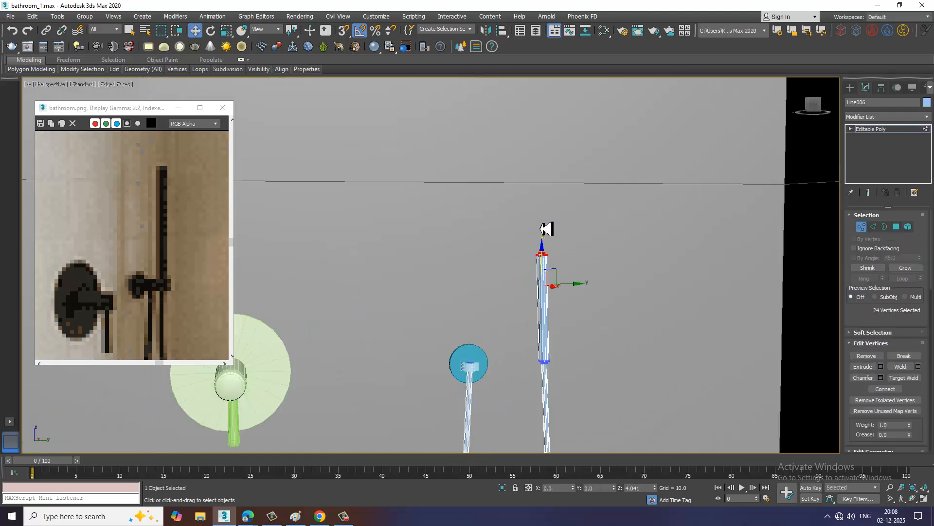
# Save the bathroom scene and leave vertex editing on the hose object
pyautogui.scroll(-6, 599, 293)
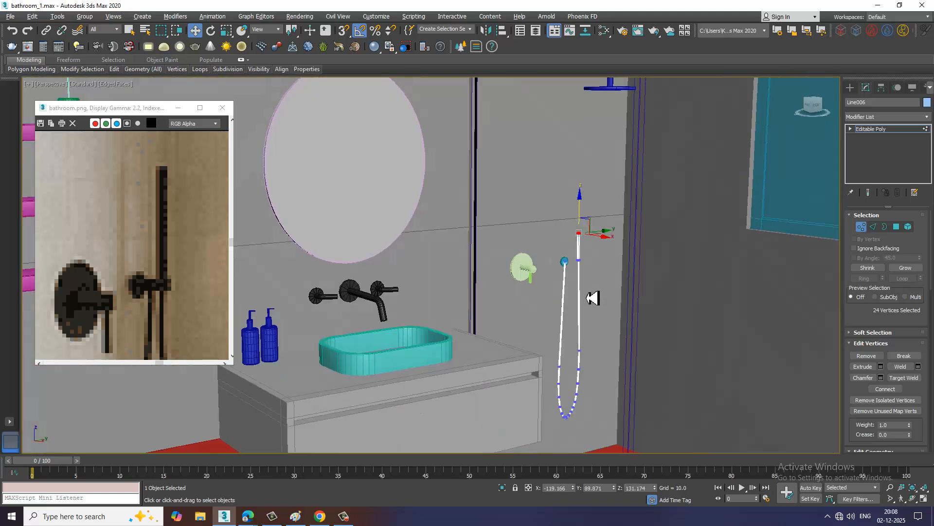
pyautogui.keyDown('alt'); pyautogui.moveTo(587, 298); pyautogui.dragTo(568, 292, button='middle'); pyautogui.keyUp('alt')
pyautogui.hotkey('ctrl', 's')
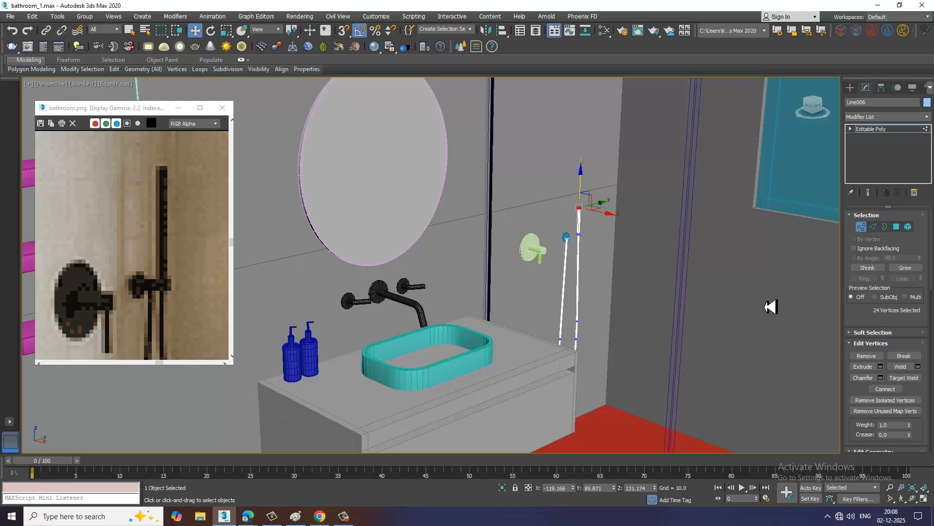
pyautogui.click(900, 130)
# Scale the vertices at both ends of the hand shower together to adjust its proportions, then leave vertex editing
pyautogui.scroll(8, 605, 242)
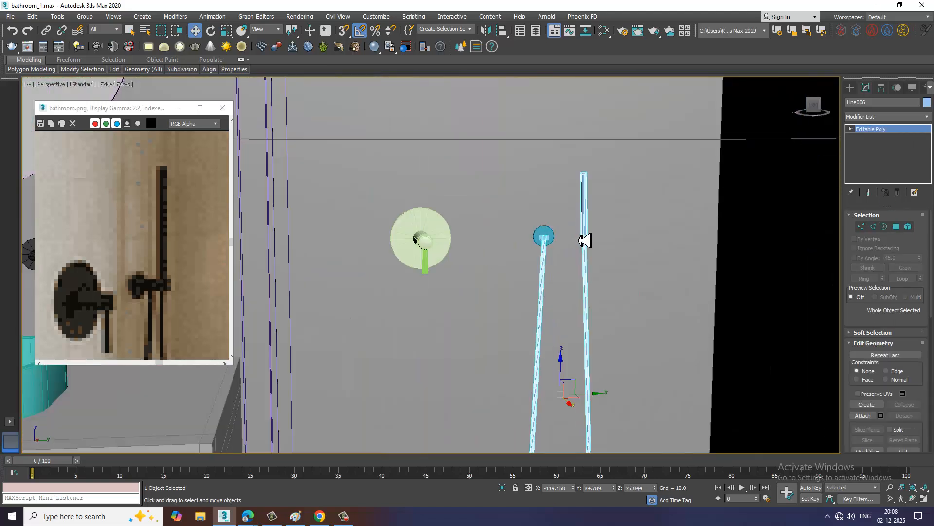
pyautogui.press('1')
pyautogui.moveTo(603, 226); pyautogui.dragTo(613, 243)
pyautogui.press('r')
pyautogui.scroll(2, 588, 210)
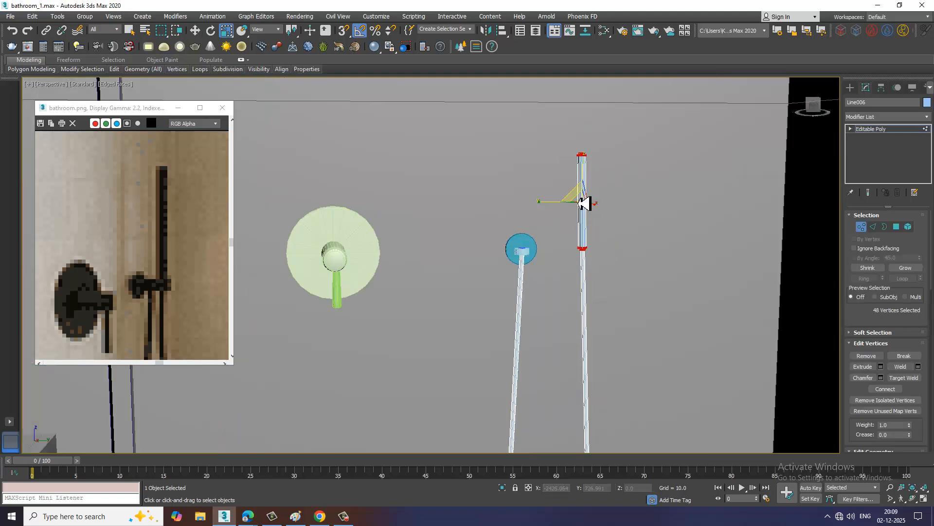
pyautogui.moveTo(589, 212); pyautogui.dragTo(577, 200)
pyautogui.scroll(-5, 603, 262)
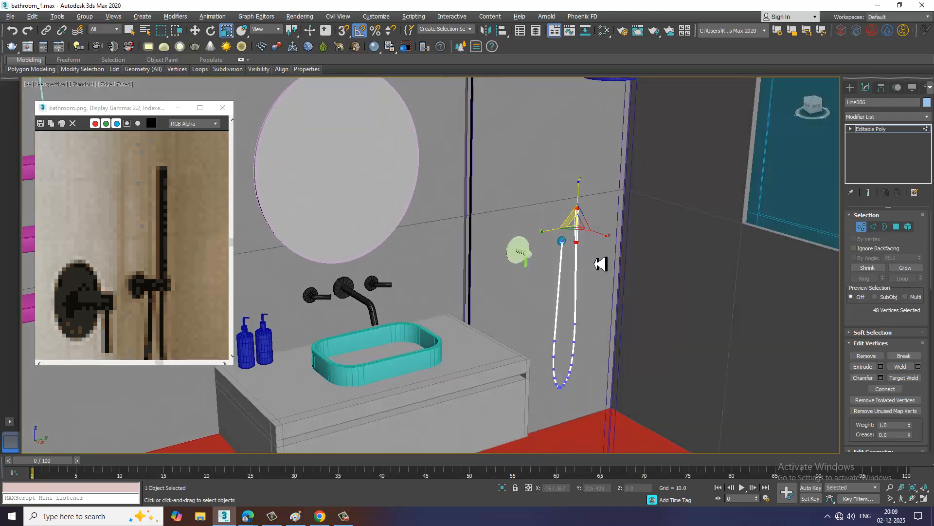
pyautogui.scroll(-5, 203, 258)
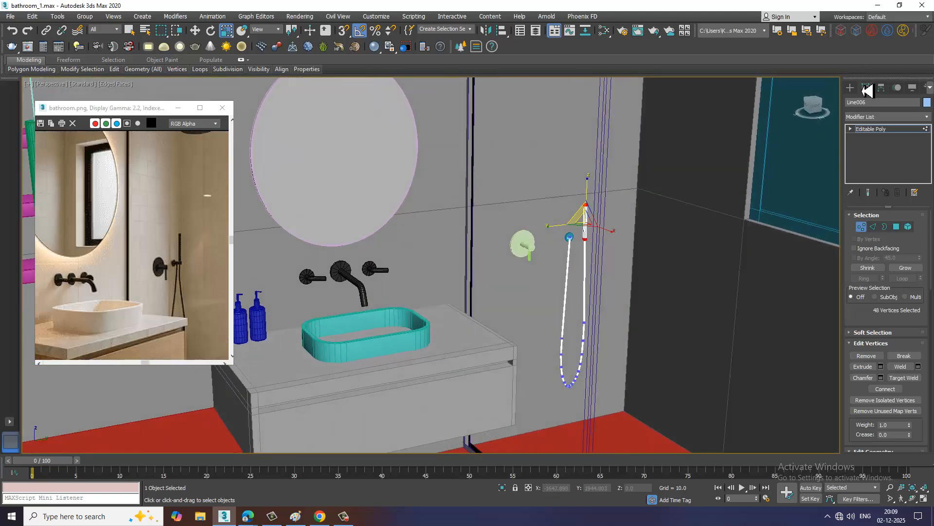
pyautogui.click(897, 129)
# Raise the hand shower handle's 48 end vertices by about 2.27 along Z, then leave vertex editing
pyautogui.moveTo(553, 248); pyautogui.dragTo(606, 225, button='middle')
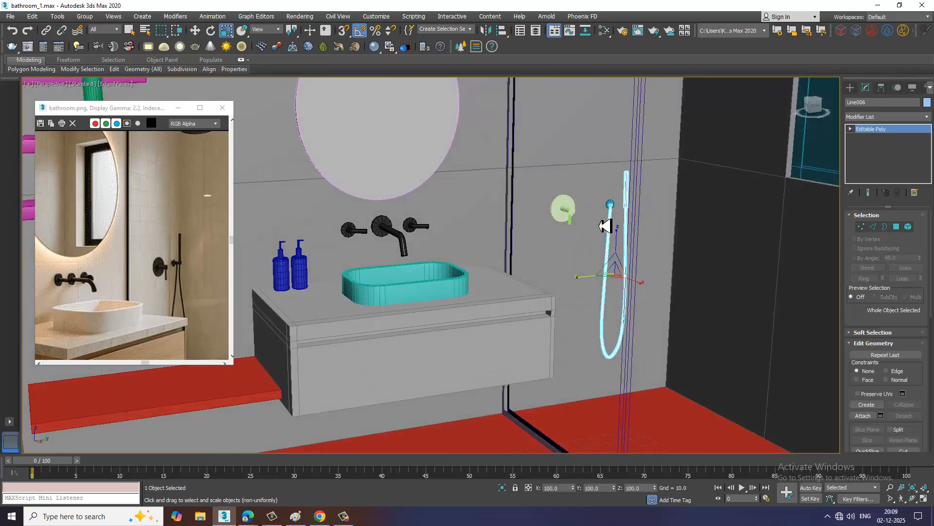
pyautogui.keyDown('alt'); pyautogui.moveTo(548, 258); pyautogui.dragTo(652, 232, button='middle'); pyautogui.keyUp('alt')
pyautogui.scroll(8, 652, 232)
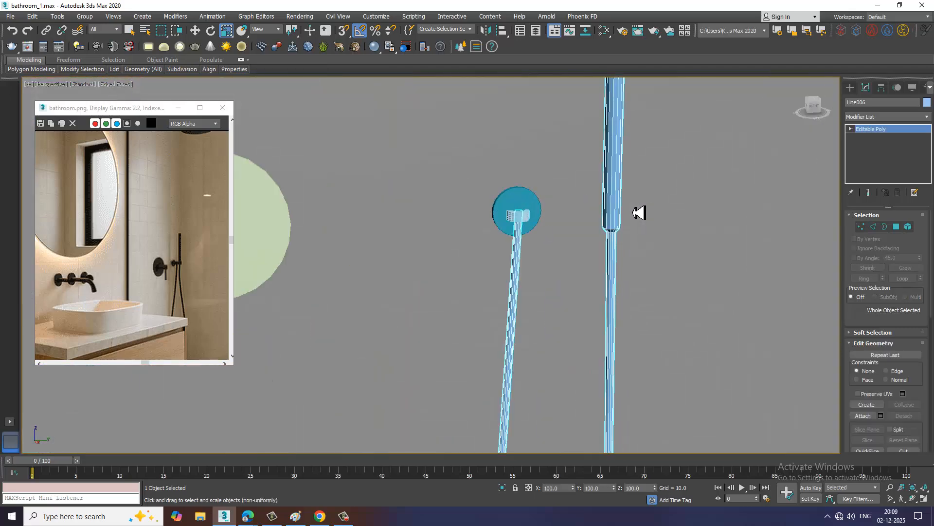
pyautogui.scroll(-3, 623, 171)
pyautogui.press('1')
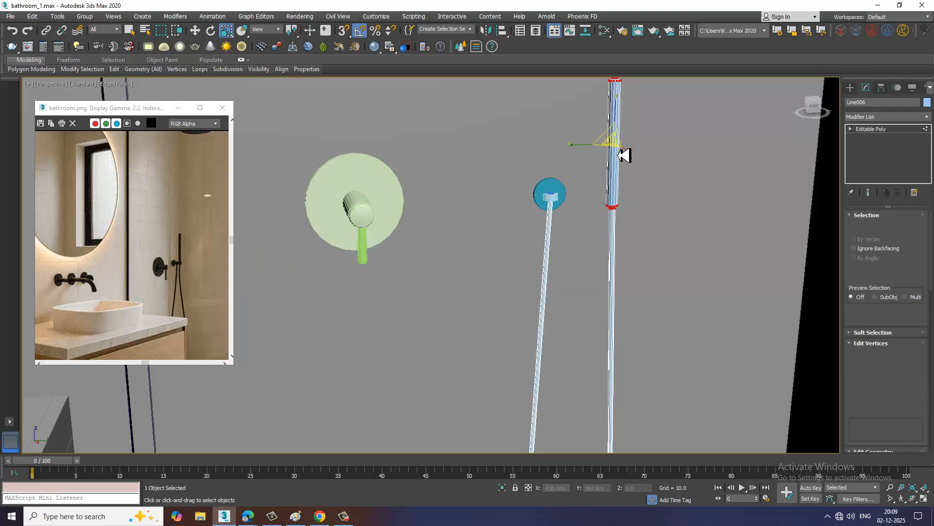
pyautogui.moveTo(611, 100); pyautogui.dragTo(617, 185, button='middle')
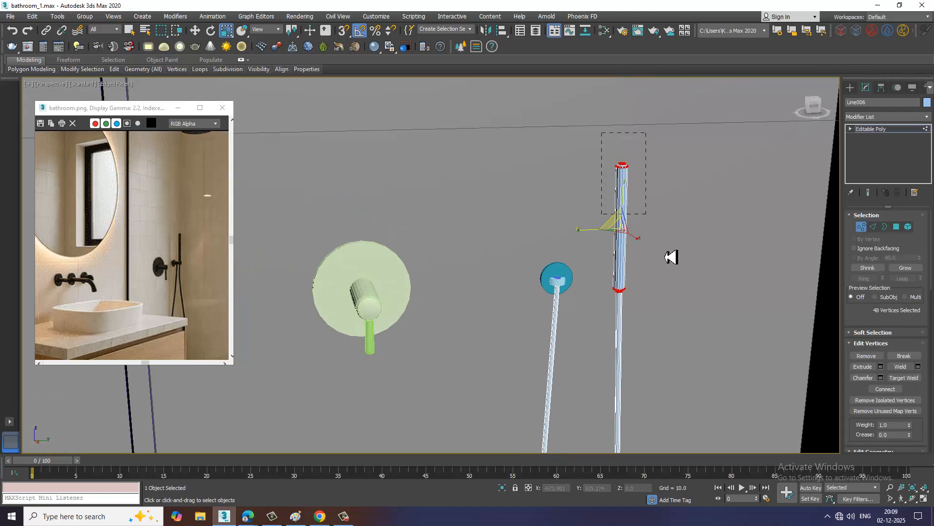
pyautogui.press('w')
pyautogui.moveTo(626, 211); pyautogui.dragTo(628, 201)
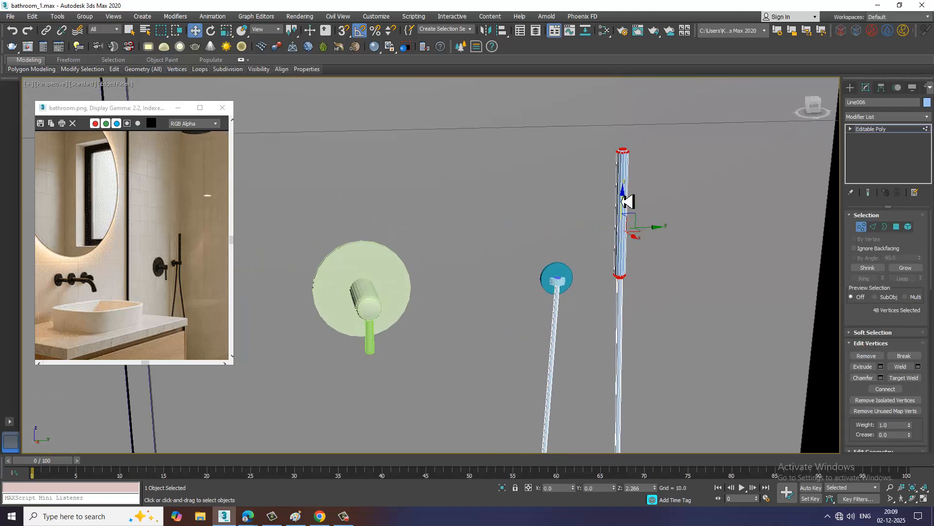
pyautogui.scroll(4, 581, 244)
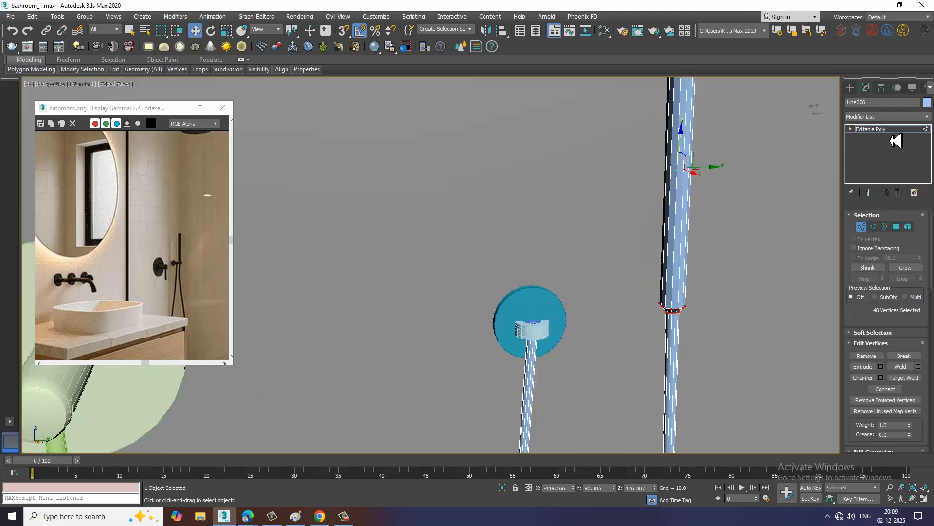
pyautogui.press('1')
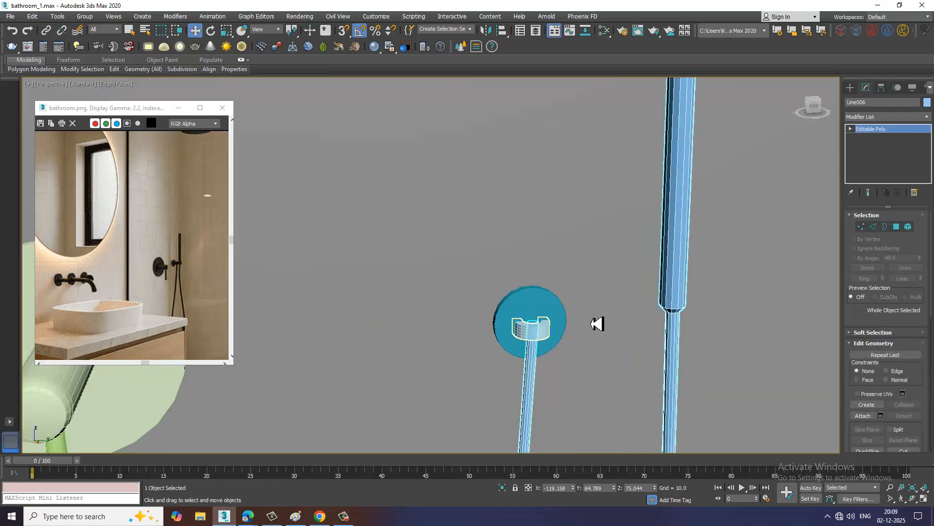
# Select the half-ring holder clip on the small wall mounting disc
pyautogui.click(544, 328)
pyautogui.keyDown('alt'); pyautogui.moveTo(545, 321); pyautogui.dragTo(580, 334, button='middle'); pyautogui.keyUp('alt')
pyautogui.scroll(4, 580, 334)
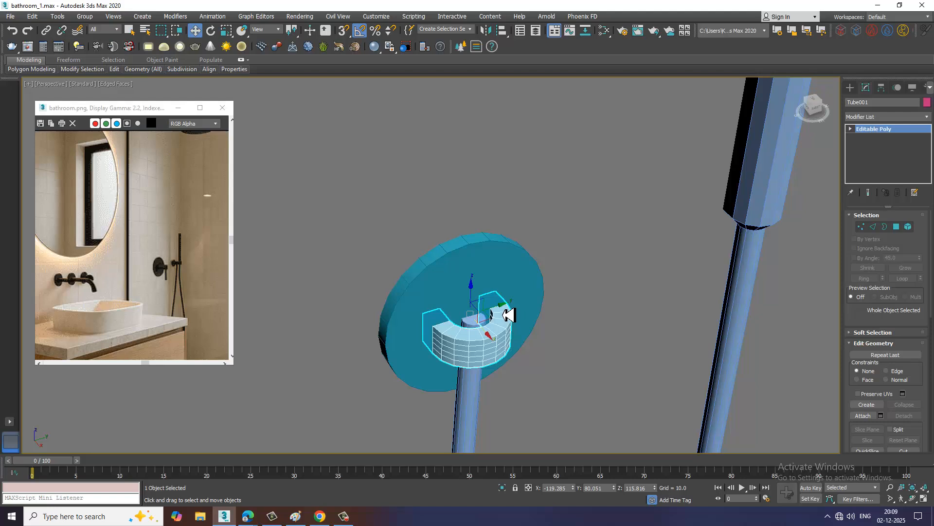
pyautogui.moveTo(510, 315)
pyautogui.keyDown('shift'); pyautogui.mouseDown()
pyautogui.moveTo(709, 299)
pyautogui.moveTo(682, 307)
pyautogui.mouseUp(); pyautogui.keyUp('shift')
pyautogui.click(511, 304)
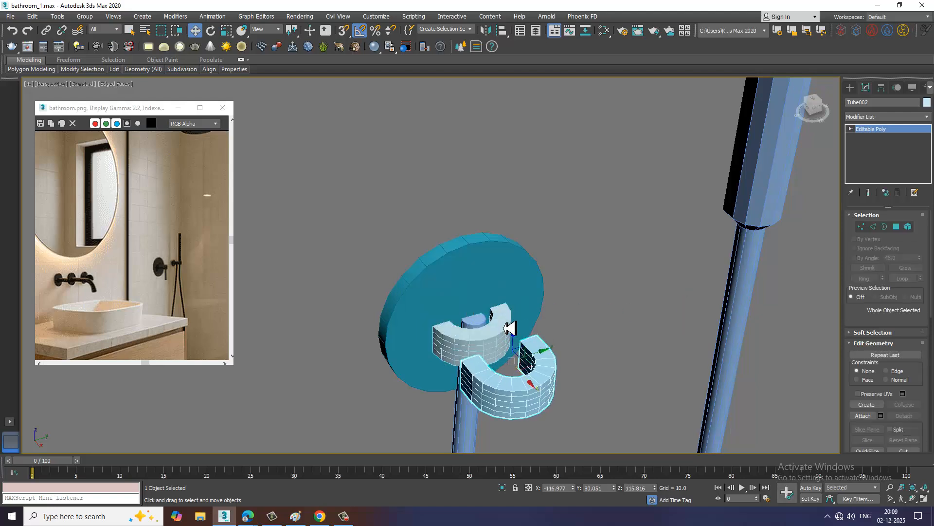
pyautogui.hotkey('ctrl', 'z')
# Make one copy of the holder clip along Y at about 90.281, around the hose just below the hand shower
pyautogui.keyDown('shift'); pyautogui.moveTo(501, 309); pyautogui.dragTo(770, 265); pyautogui.keyUp('shift')
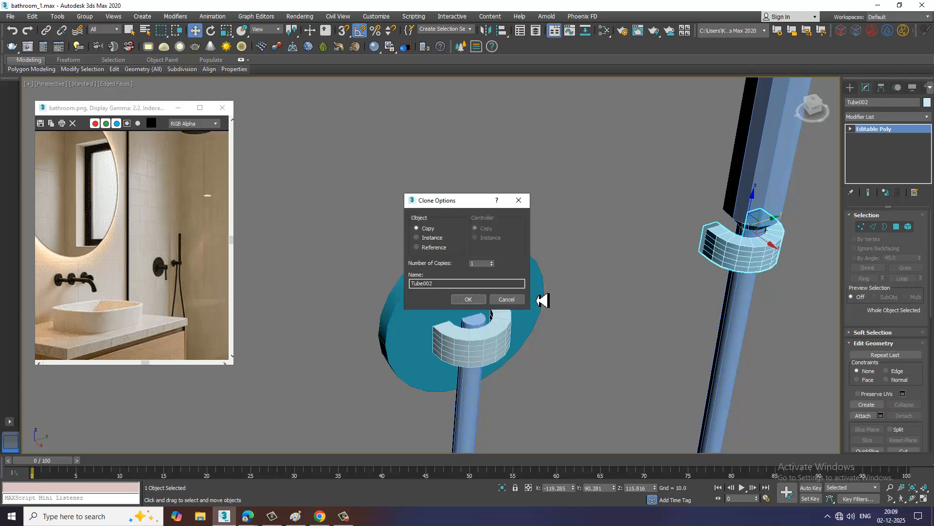
pyautogui.click(473, 300)
pyautogui.press('z')
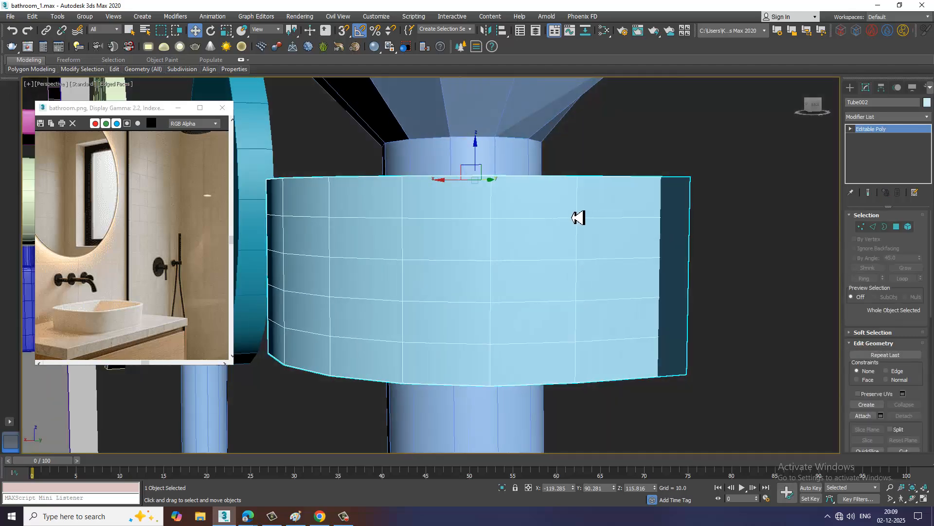
# Scale the copied clip down around the hose and nudge it to about X -119.322, Y 90.431
pyautogui.scroll(-4, 578, 217)
pyautogui.keyDown('alt'); pyautogui.moveTo(578, 218); pyautogui.dragTo(705, 219, button='middle'); pyautogui.keyUp('alt')
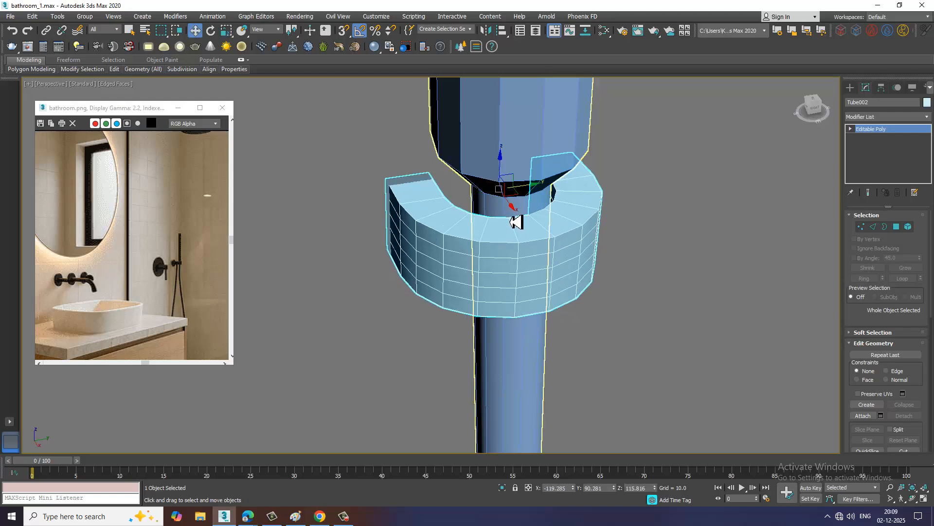
pyautogui.press('r')
pyautogui.moveTo(495, 187); pyautogui.dragTo(508, 202)
pyautogui.keyDown('alt'); pyautogui.moveTo(554, 238); pyautogui.dragTo(519, 202, button='middle'); pyautogui.keyUp('alt')
pyautogui.press('w')
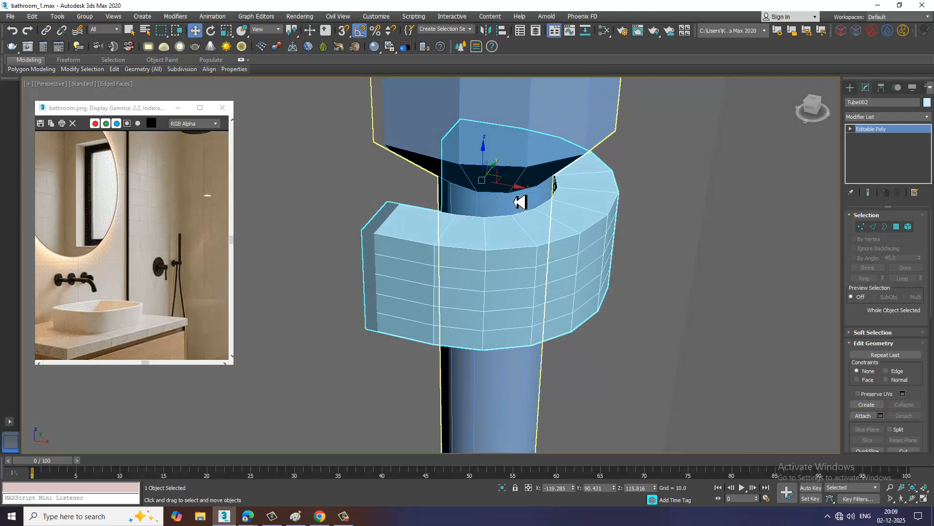
pyautogui.moveTo(515, 195); pyautogui.dragTo(513, 193)
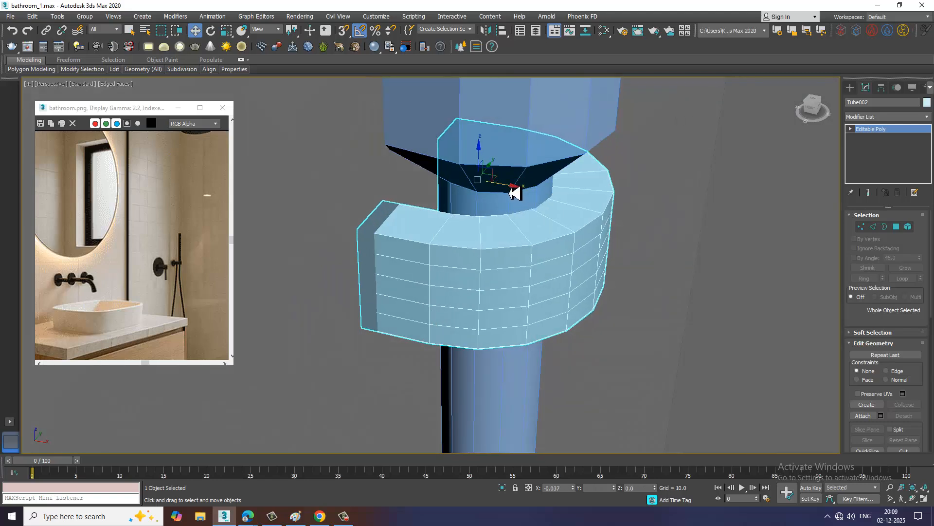
# Chamfer the copied clip's upper and lower outer edge loops by 0.309 with extra segments, then leave edge editing
pyautogui.click(873, 227)
pyautogui.doubleClick(468, 250)
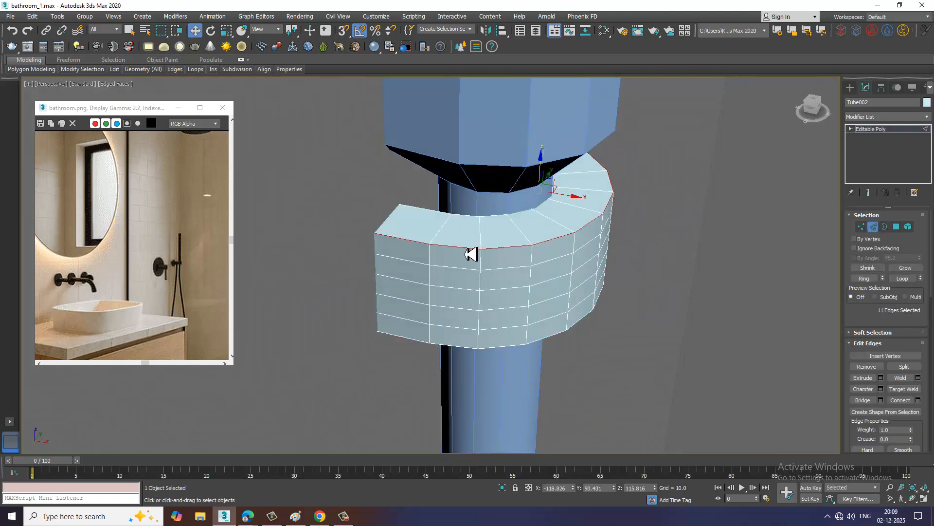
pyautogui.click(881, 388)
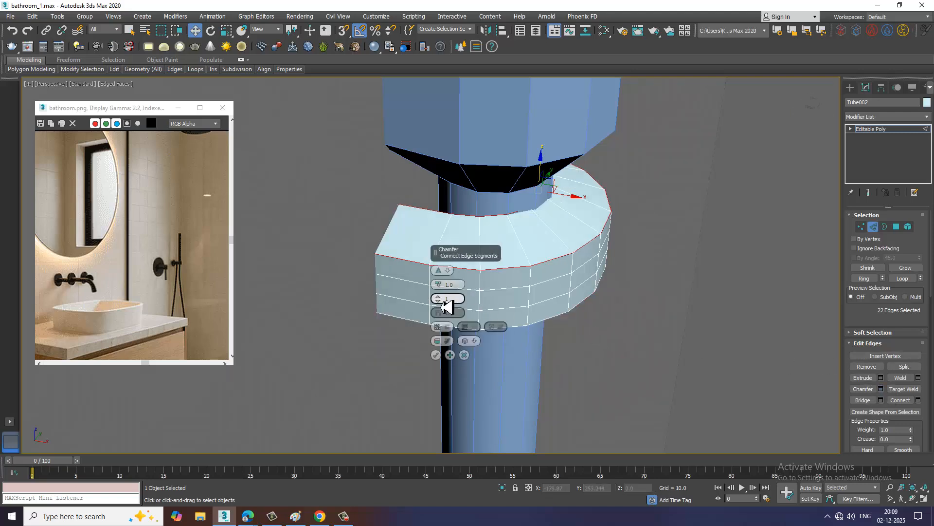
pyautogui.click(439, 299)
pyautogui.click(439, 299)
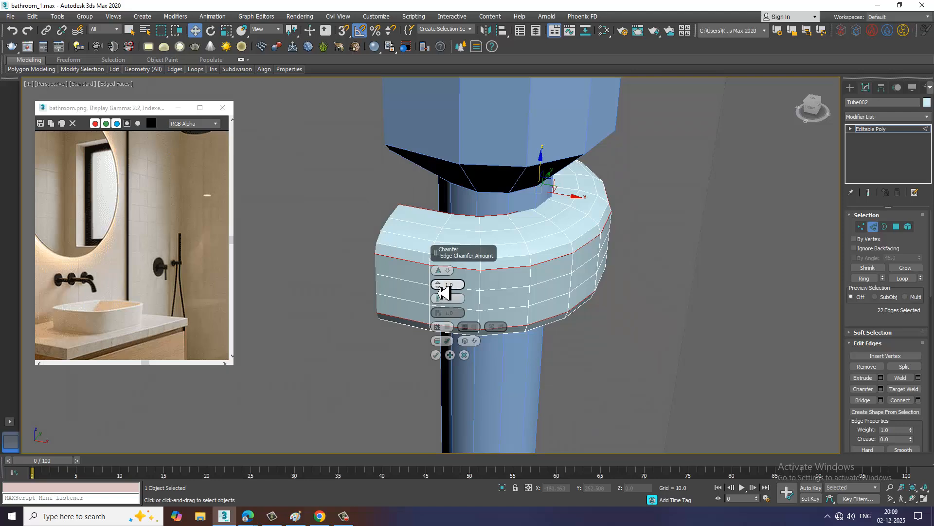
pyautogui.moveTo(440, 285); pyautogui.dragTo(443, 296)
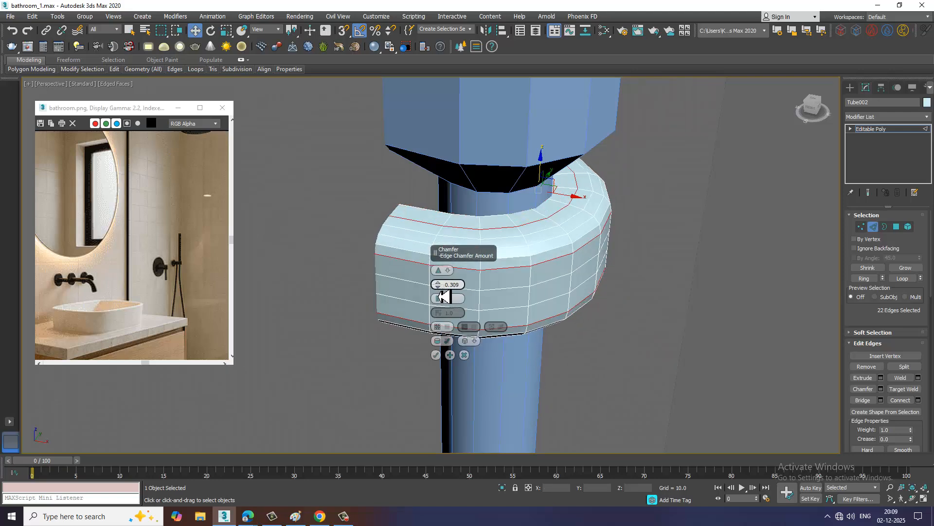
pyautogui.click(436, 354)
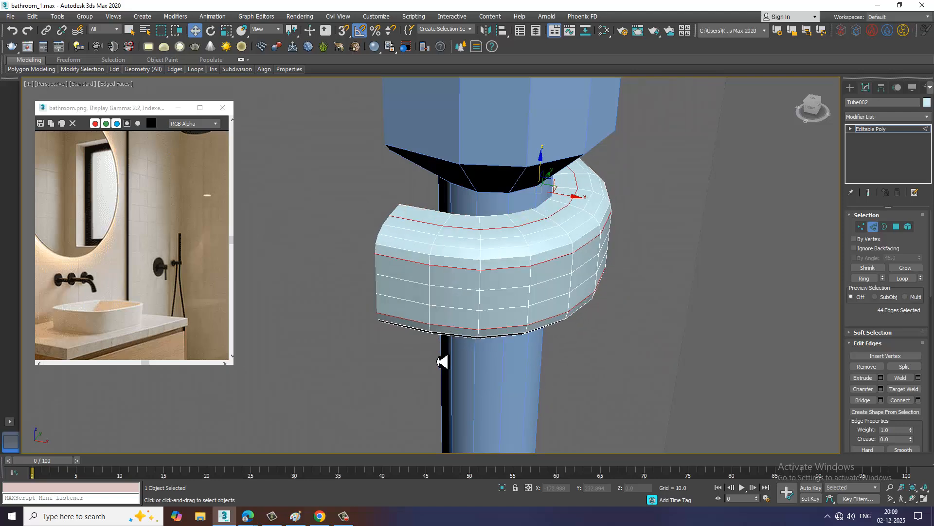
pyautogui.click(882, 132)
# Reposition the reference image window and compare its shelves and pendant lamp with the whole bathroom model
pyautogui.scroll(-8, 662, 215)
pyautogui.keyDown('alt'); pyautogui.moveTo(660, 214); pyautogui.dragTo(655, 233, button='middle'); pyautogui.keyUp('alt')
pyautogui.scroll(-4, 610, 209)
pyautogui.scroll(-4, 667, 219)
pyautogui.scroll(-5, 652, 233)
pyautogui.moveTo(125, 229); pyautogui.dragTo(204, 265, button='middle')
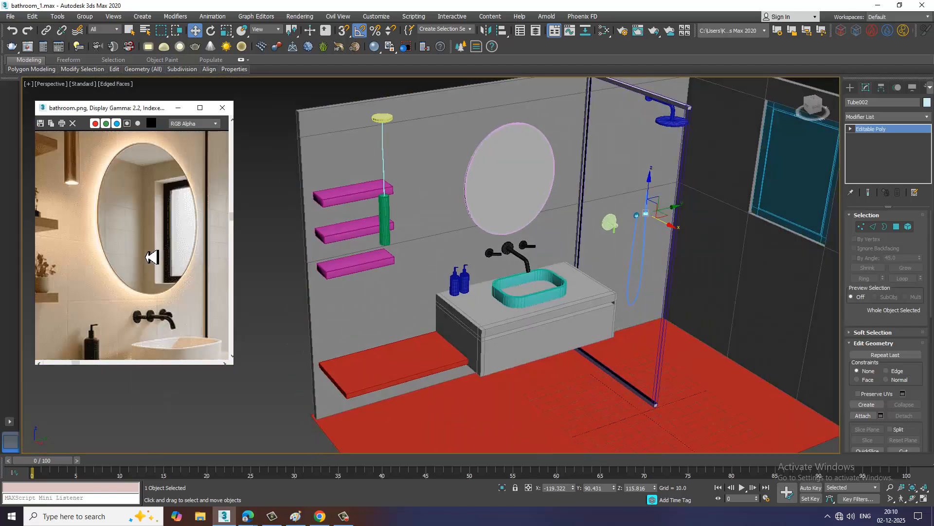
pyautogui.scroll(-3, 152, 257)
pyautogui.moveTo(98, 108); pyautogui.dragTo(137, 116)
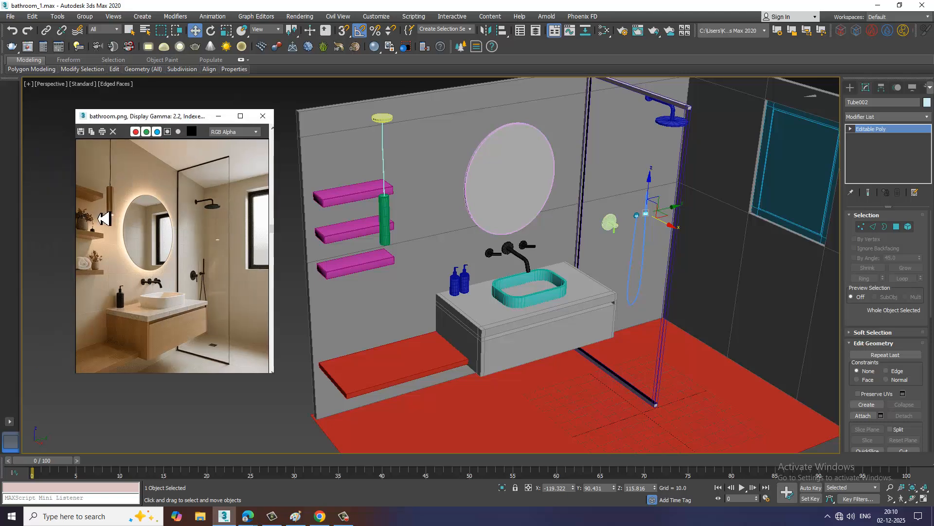
pyautogui.scroll(4, 102, 229)
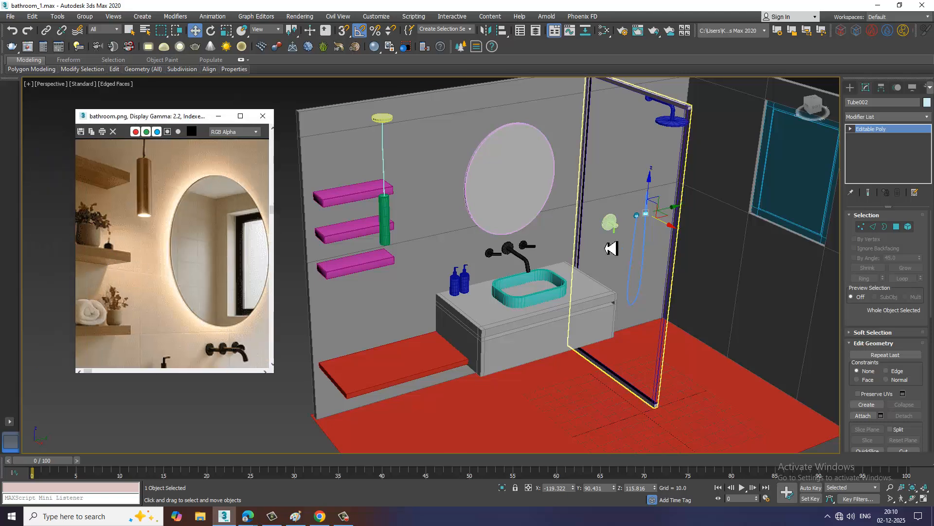
pyautogui.moveTo(489, 238); pyautogui.dragTo(546, 259, button='middle')
pyautogui.moveTo(545, 161); pyautogui.dragTo(618, 179, button='middle')
# Show the Left view at full size and frame the three wall shelves beside the mirror
pyautogui.hotkey('alt', 'w')
pyautogui.moveTo(401, 325); pyautogui.dragTo(563, 301, button='middle')
pyautogui.hotkey('alt', 'w')
pyautogui.press('z')
pyautogui.scroll(-3, 392, 327)
pyautogui.scroll(-14, 457, 325)
pyautogui.moveTo(360, 349); pyautogui.dragTo(541, 303, button='middle')
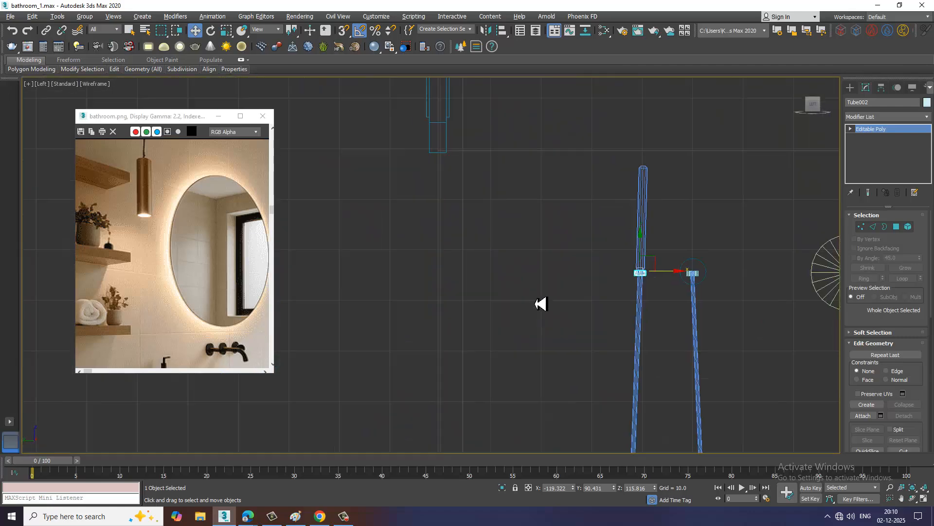
pyautogui.scroll(-10, 541, 304)
pyautogui.moveTo(696, 287); pyautogui.dragTo(534, 286, button='middle')
pyautogui.scroll(4, 557, 286)
pyautogui.scroll(4, 658, 279)
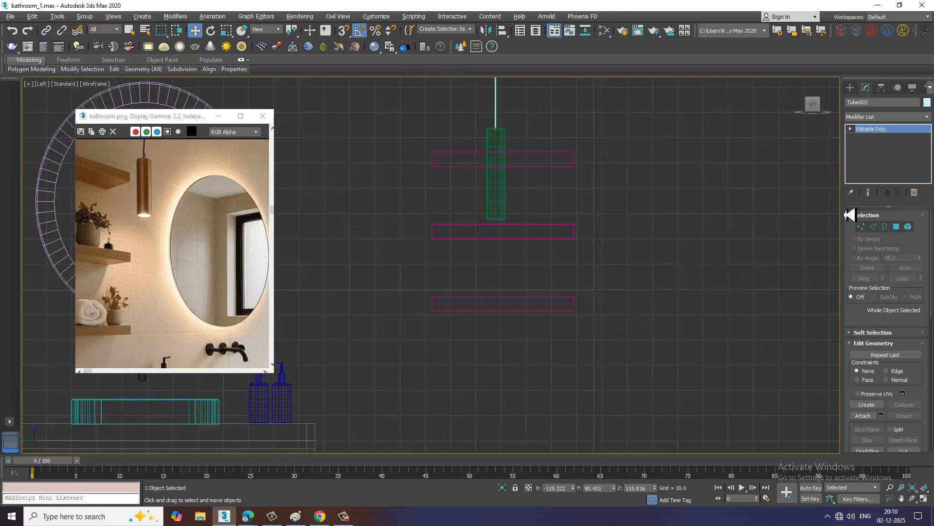
# Activate the spline Line tool and enlarge the reference image around the vase on the lowest shelf
pyautogui.click(850, 87)
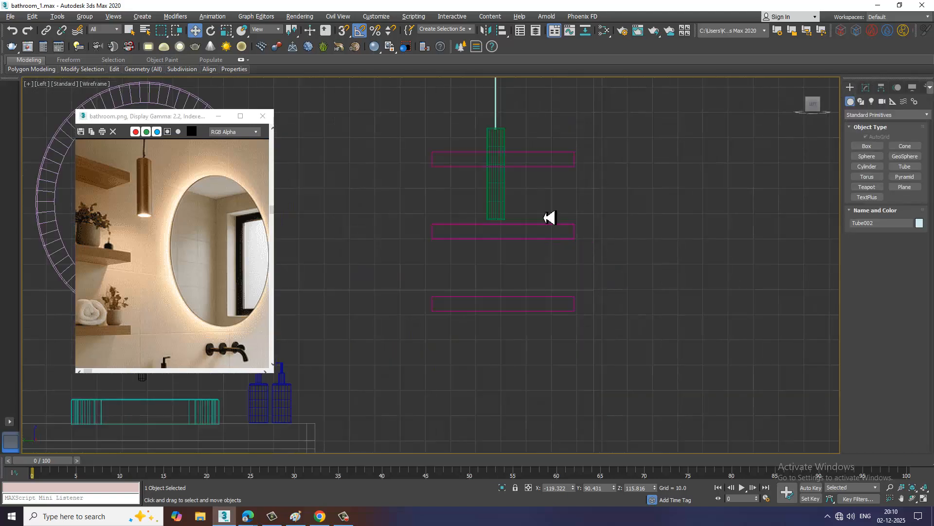
pyautogui.click(861, 101)
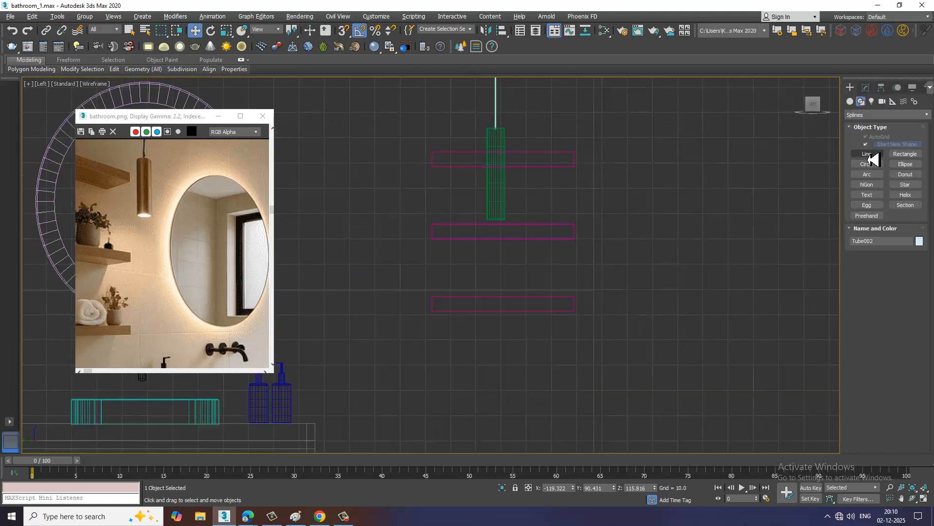
pyautogui.click(871, 161)
pyautogui.scroll(3, 518, 285)
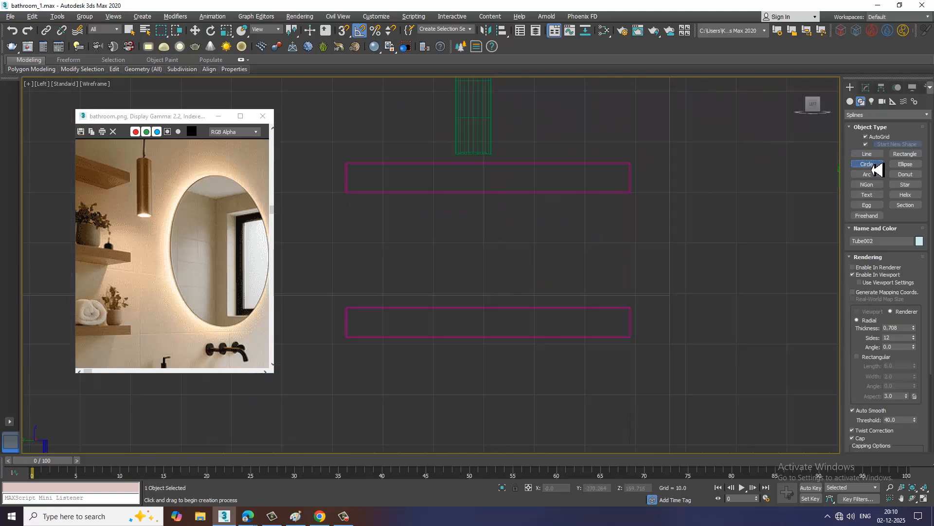
pyautogui.click(879, 156)
pyautogui.scroll(3, 451, 275)
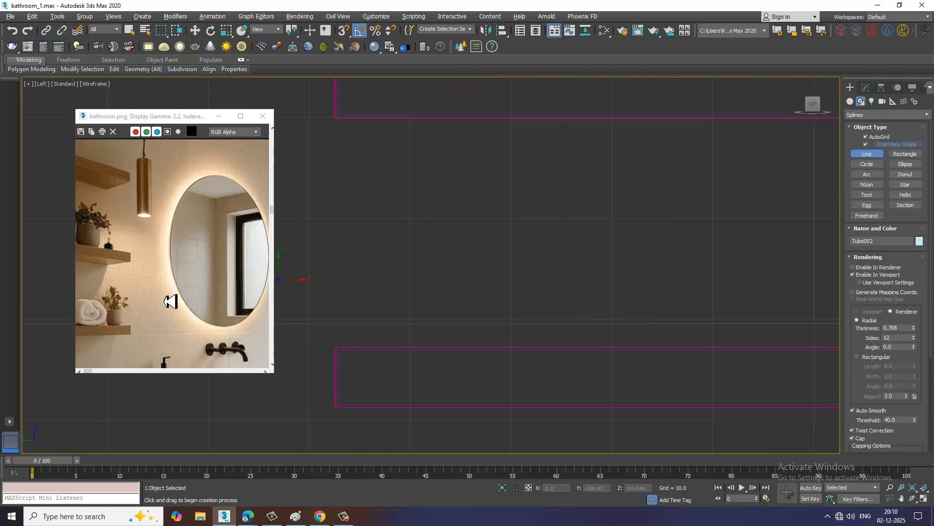
pyautogui.scroll(5, 161, 326)
pyautogui.moveTo(86, 328); pyautogui.dragTo(262, 280, button='middle')
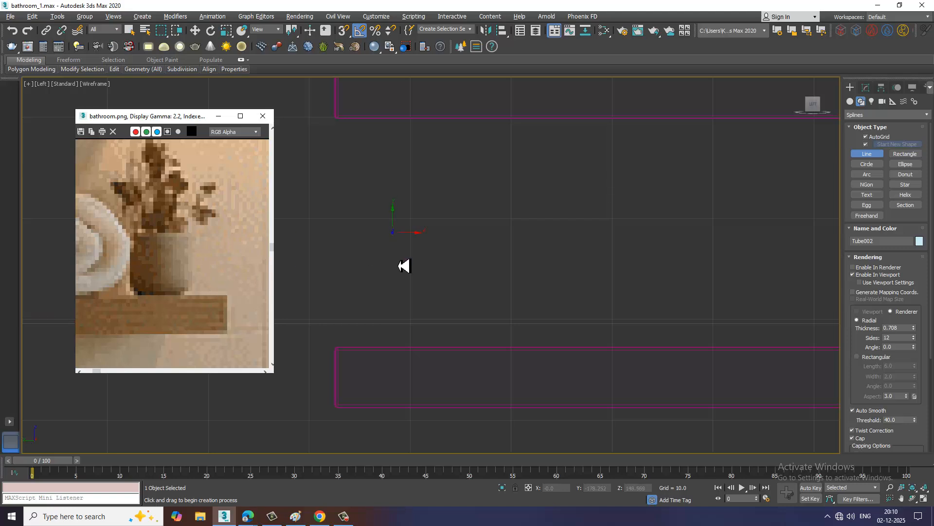
# With Enable In Viewport off, draw a half vase profile whose side curves into a base on the lowest wall shelf's top edge
pyautogui.click(401, 243)
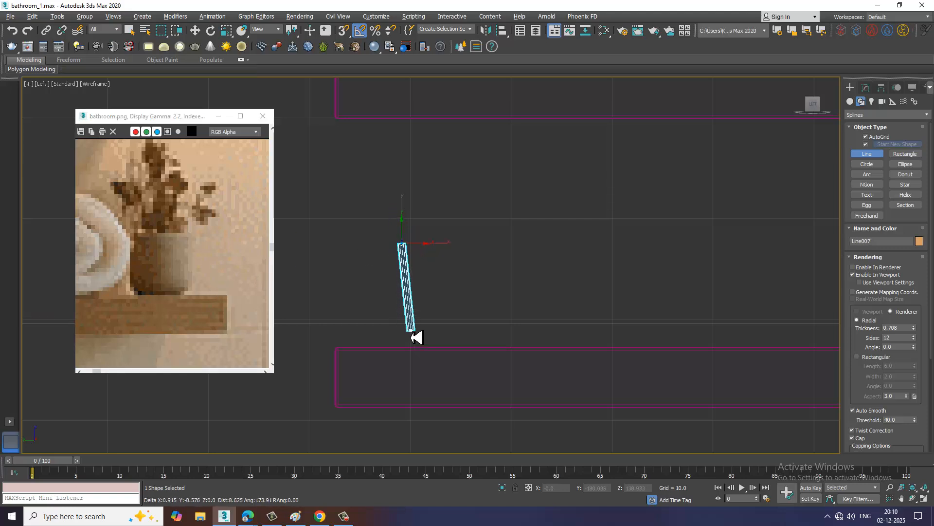
pyautogui.rightClick(410, 333)
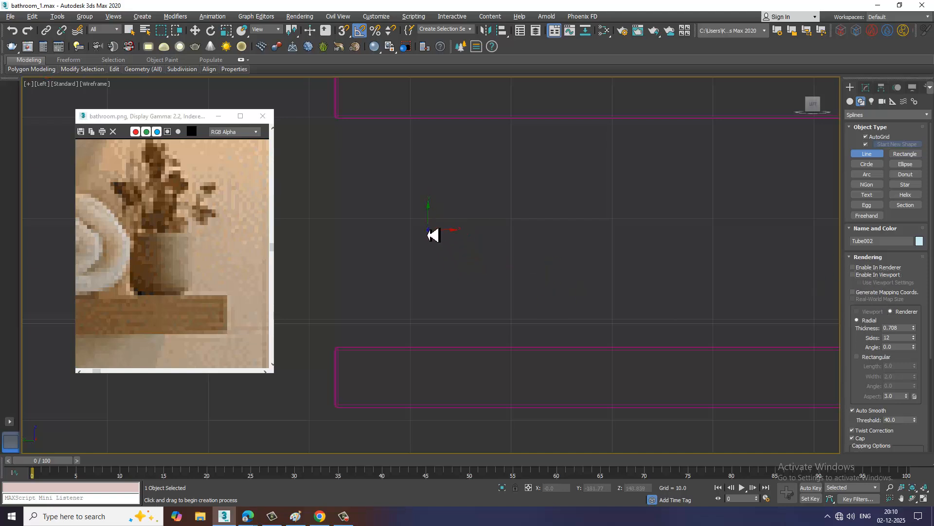
pyautogui.click(427, 227)
pyautogui.moveTo(432, 331); pyautogui.dragTo(446, 348)
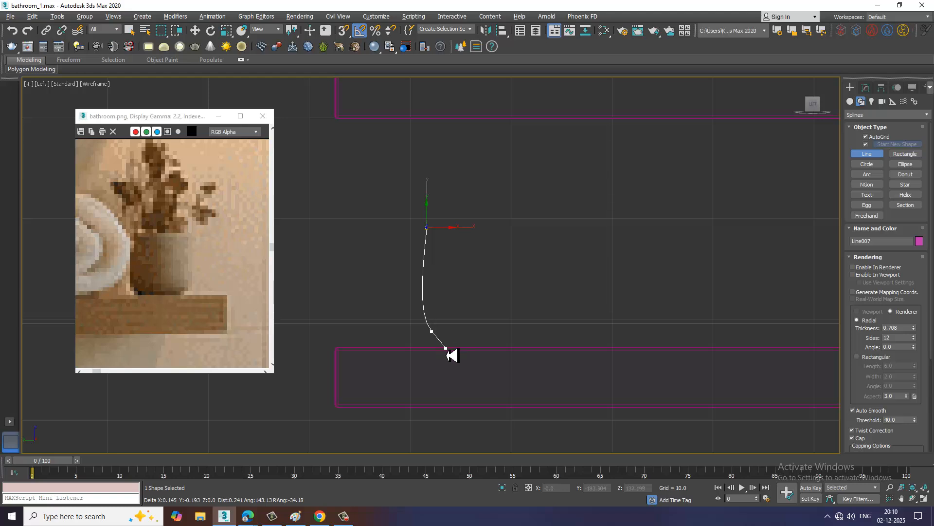
pyautogui.click(481, 346)
pyautogui.rightClick(482, 346)
pyautogui.rightClick(482, 347)
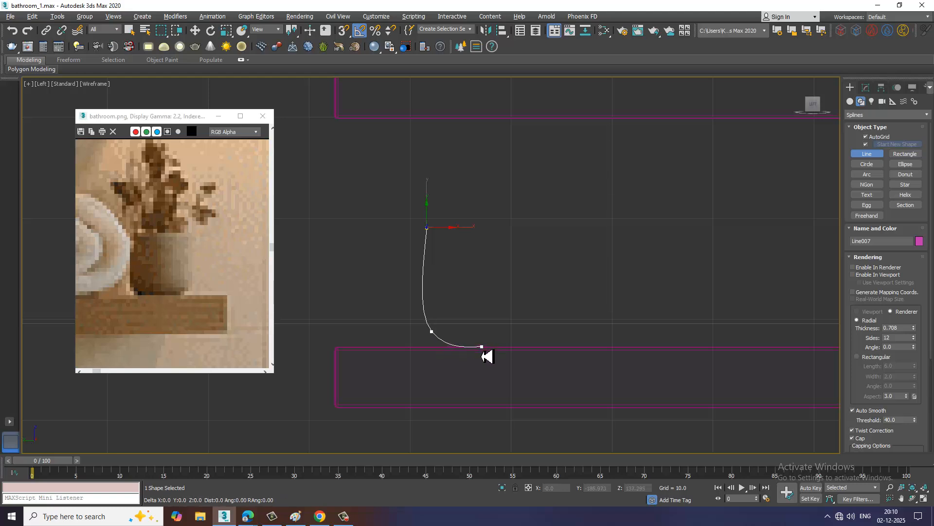
# Apply a Lathe modifier to the vase profile line
pyautogui.click(873, 88)
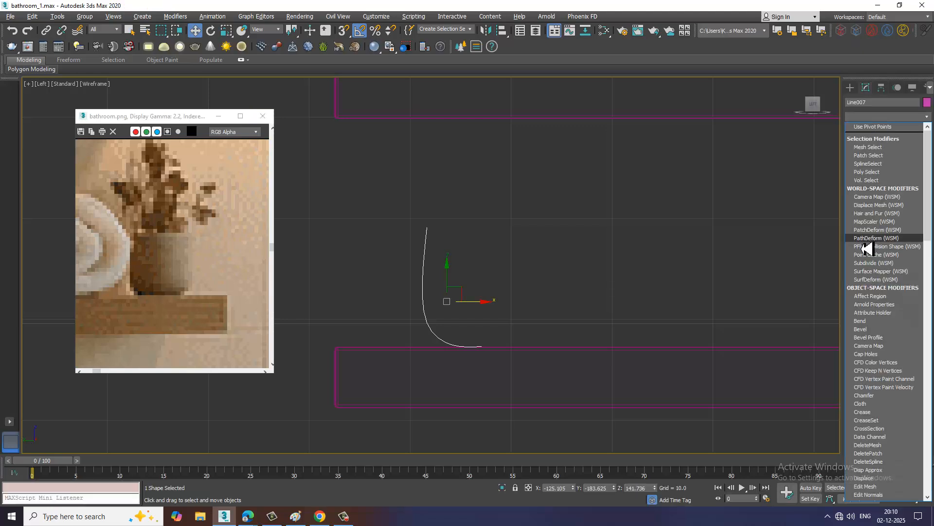
pyautogui.scroll(-15, 867, 249)
pyautogui.click(867, 249)
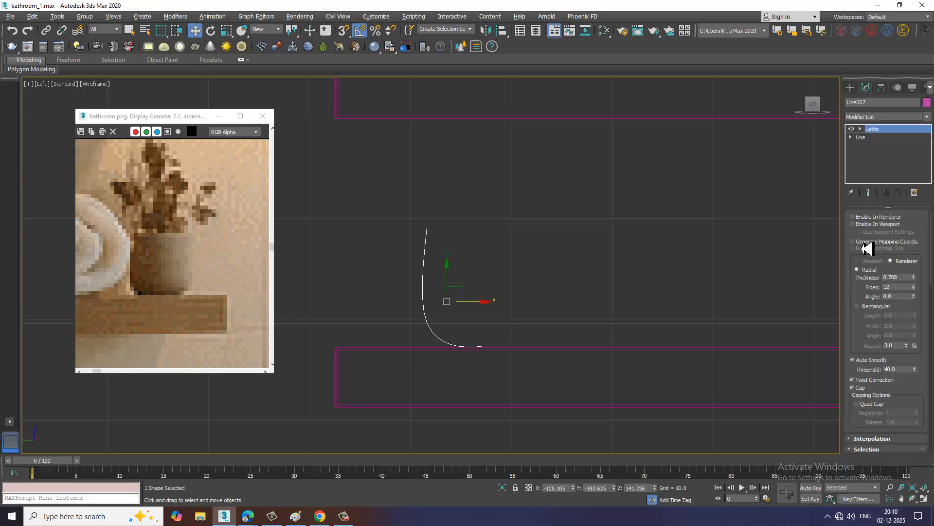
# Align the vase's Lathe axis to Max and move the vase forward and slightly down onto the lowest wall shelf
pyautogui.click(908, 337)
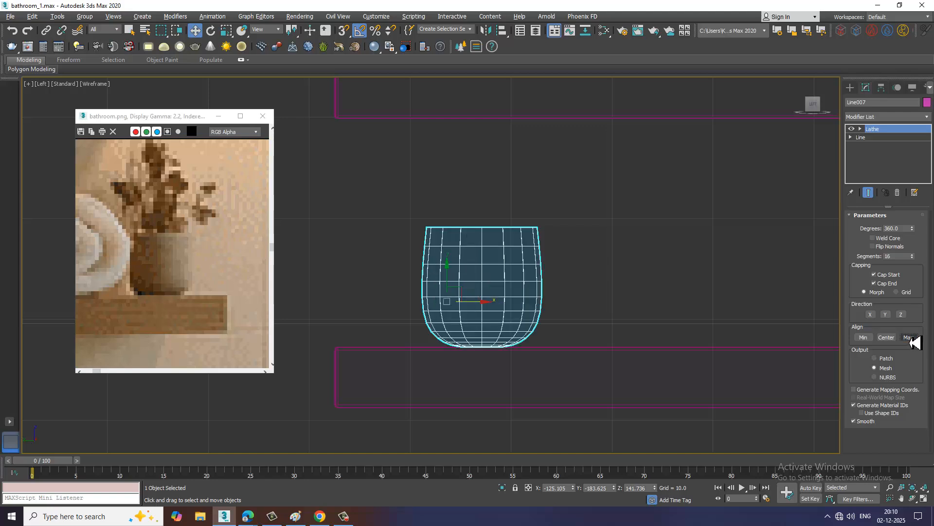
pyautogui.hotkey('alt', 'w')
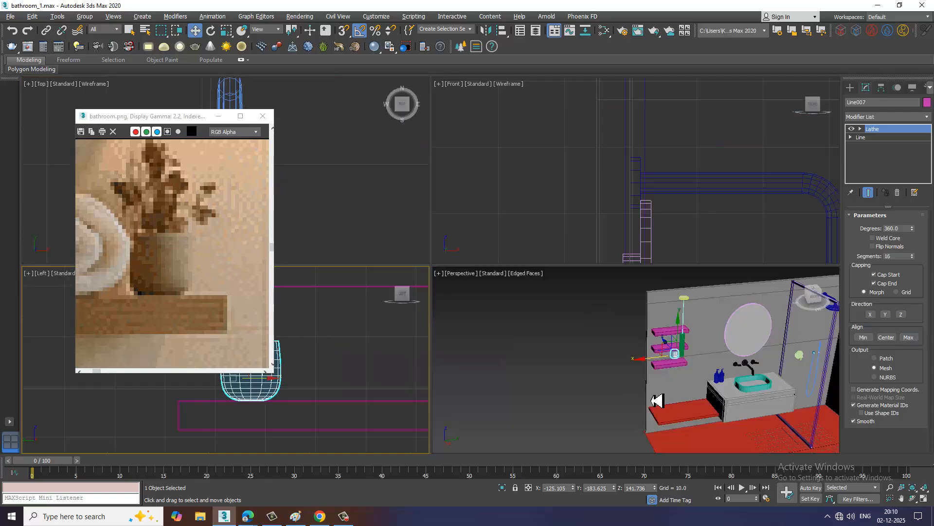
pyautogui.moveTo(656, 398); pyautogui.dragTo(655, 378, button='middle')
pyautogui.press('z')
pyautogui.hotkey('alt', 'w')
pyautogui.scroll(-5, 617, 336)
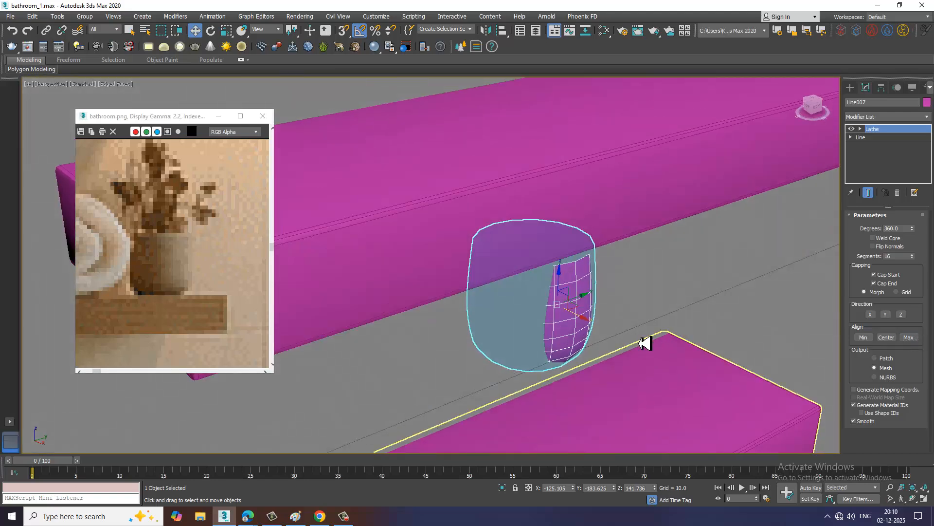
pyautogui.moveTo(591, 320); pyautogui.dragTo(698, 347)
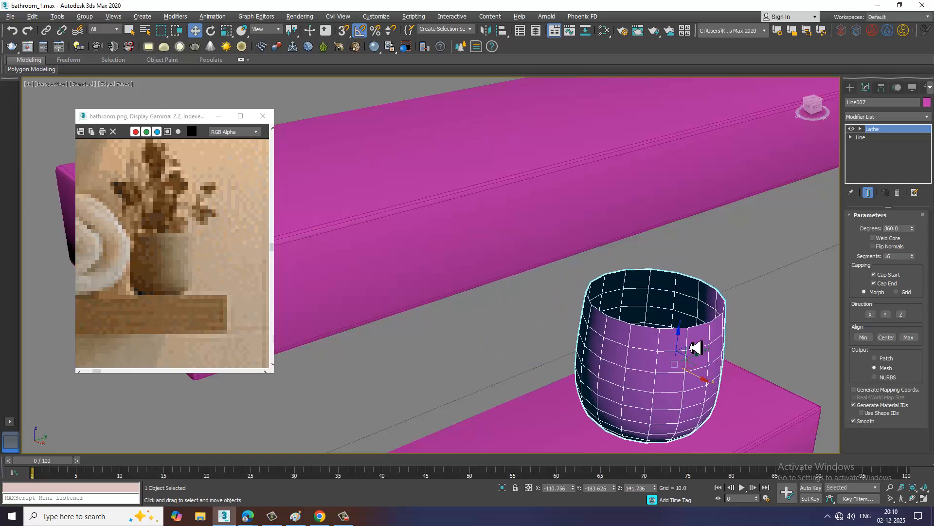
pyautogui.keyDown('alt'); pyautogui.moveTo(699, 346); pyautogui.dragTo(703, 242, button='middle'); pyautogui.keyUp('alt')
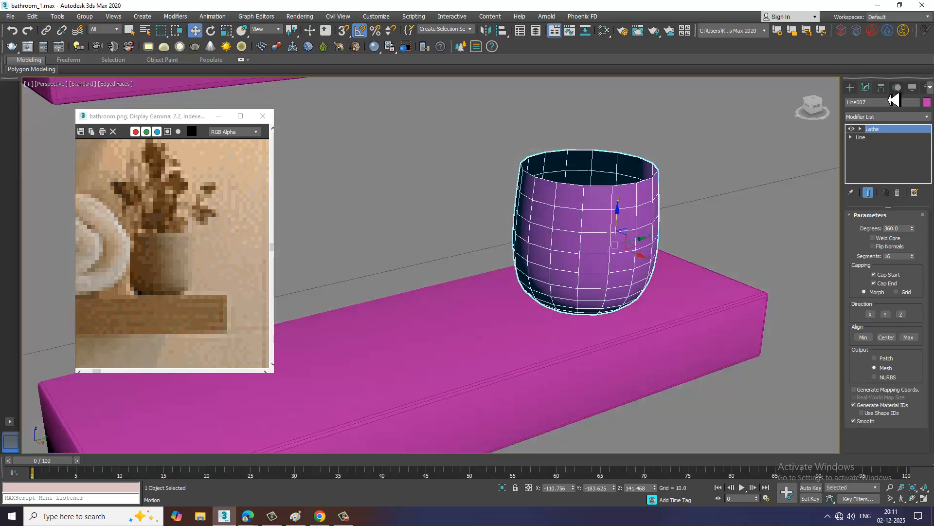
# Add a Shell modifier to the vase and reduce its Outer Amount to 0.29
pyautogui.click(889, 117)
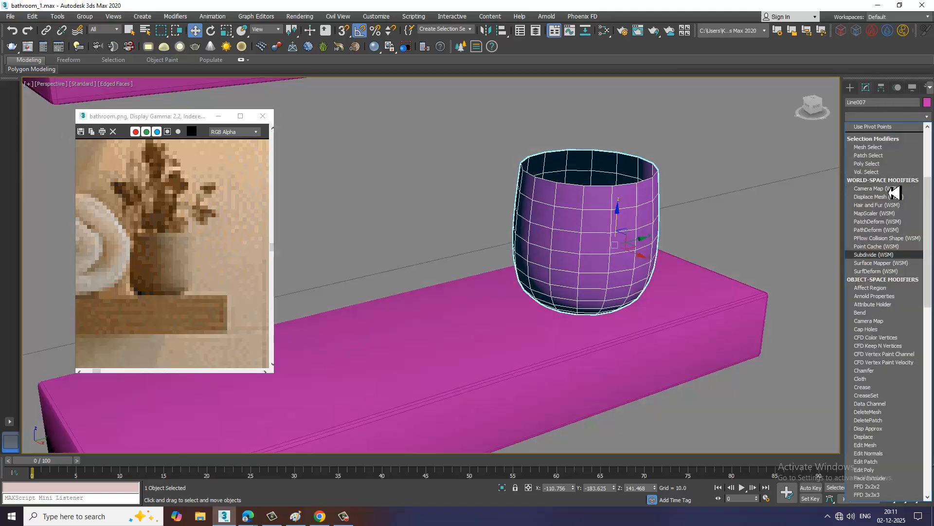
pyautogui.write('sh')
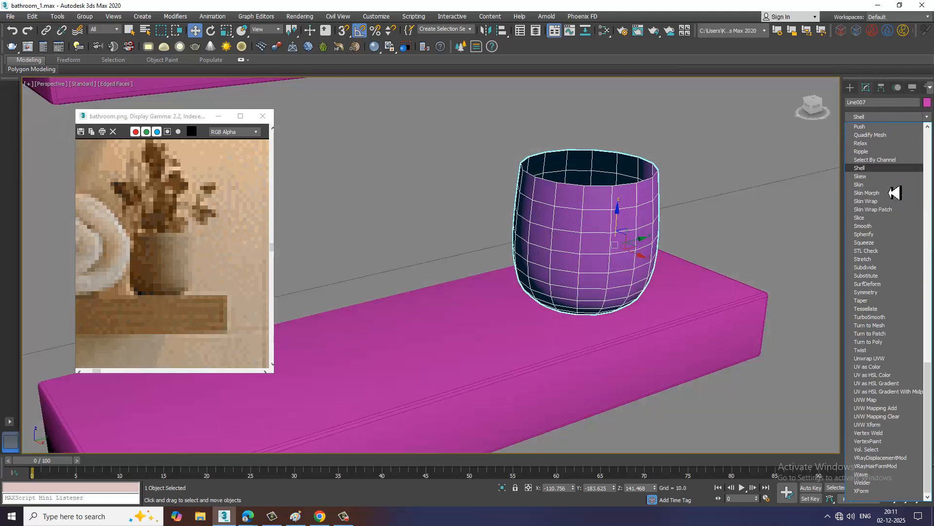
pyautogui.press('Return')
pyautogui.keyDown('alt'); pyautogui.moveTo(697, 250); pyautogui.dragTo(622, 257, button='middle'); pyautogui.keyUp('alt')
pyautogui.scroll(3, 671, 263)
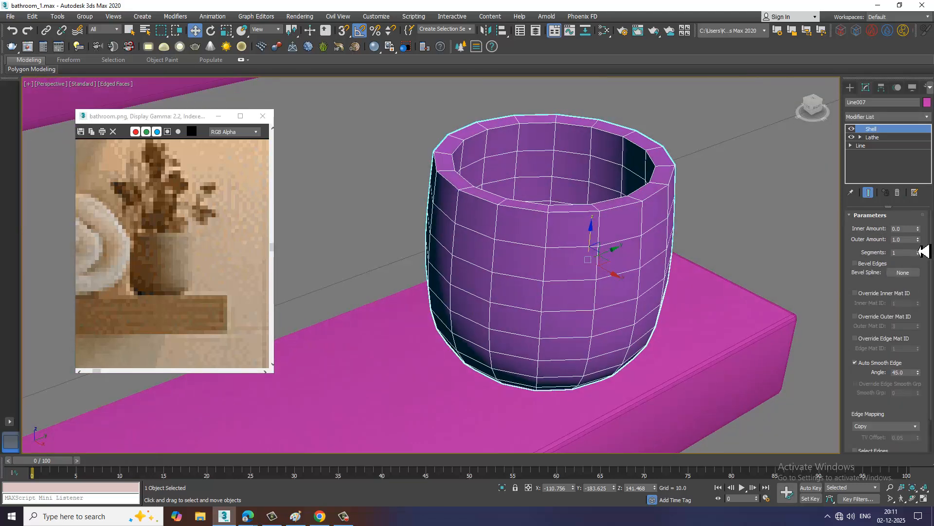
pyautogui.moveTo(924, 247); pyautogui.dragTo(923, 280)
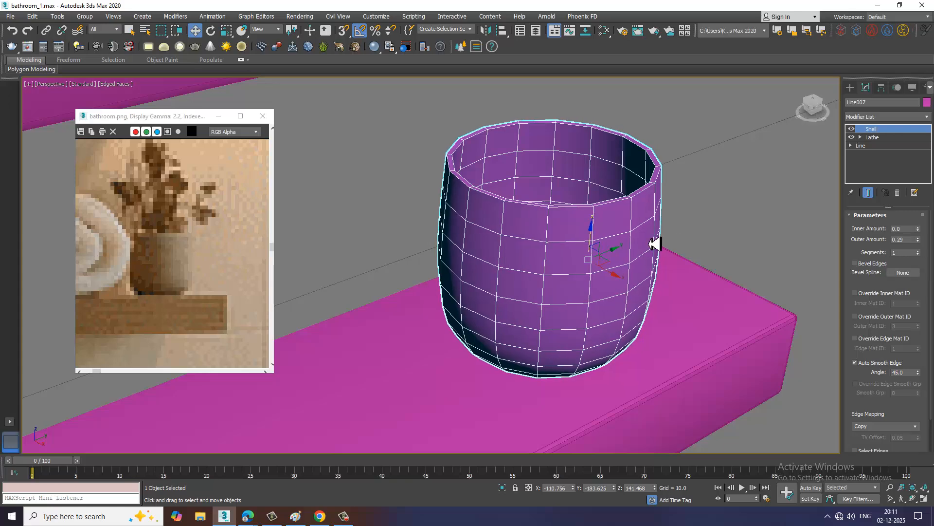
# Convert the vase to an Editable Poly
pyautogui.rightClick(586, 193)
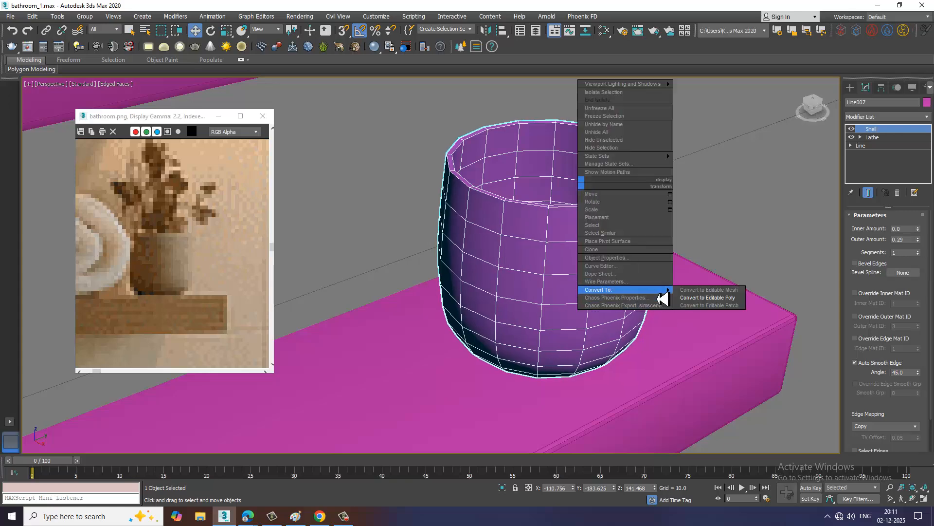
pyautogui.scroll(-10, 640, 302)
pyautogui.keyDown('alt'); pyautogui.moveTo(676, 302); pyautogui.dragTo(558, 260, button='middle'); pyautogui.keyUp('alt')
pyautogui.scroll(-5, 457, 232)
pyautogui.scroll(5, 556, 260)
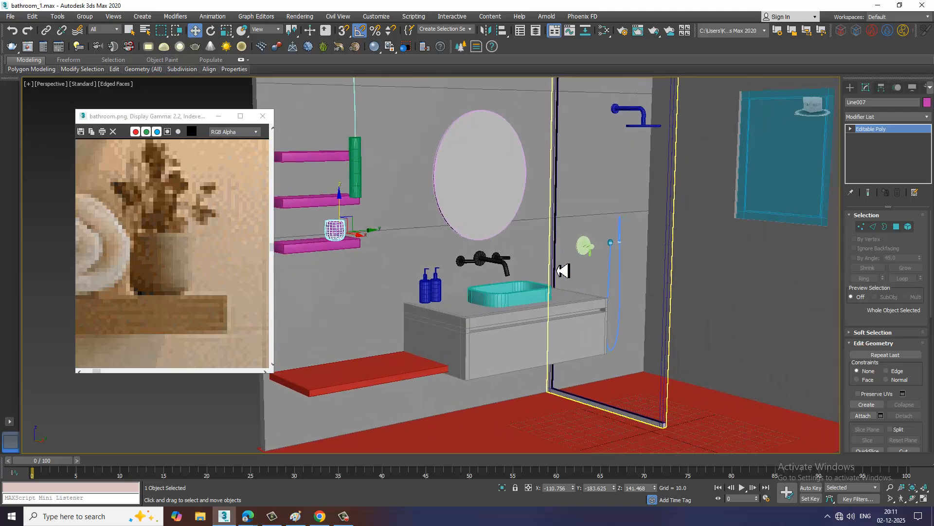
pyautogui.moveTo(457, 264); pyautogui.dragTo(538, 277, button='middle')
pyautogui.scroll(-1, 193, 290)
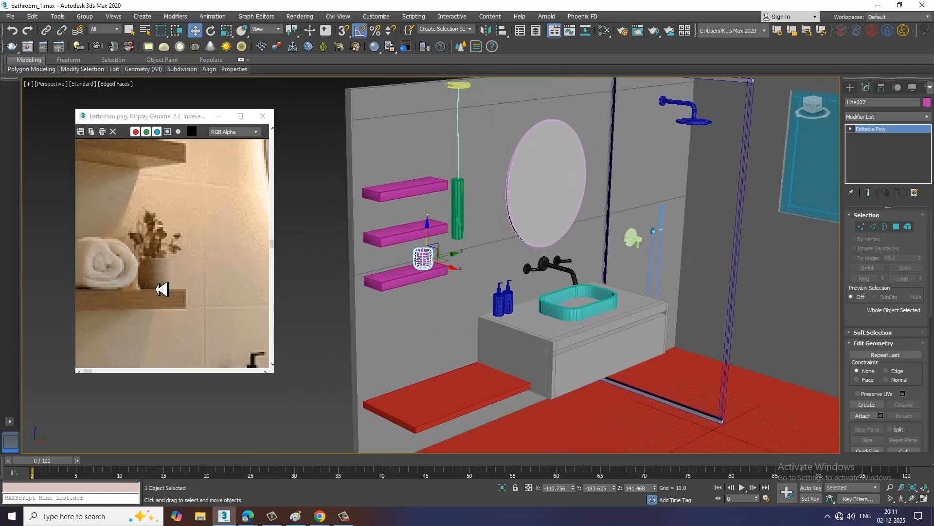
# Check the middle shelf's vase in the reference image and copy the vase straight up onto the middle wall shelf
pyautogui.moveTo(108, 118); pyautogui.dragTo(142, 115)
pyautogui.moveTo(148, 206); pyautogui.dragTo(244, 272, button='middle')
pyautogui.moveTo(201, 244); pyautogui.dragTo(299, 281, button='middle')
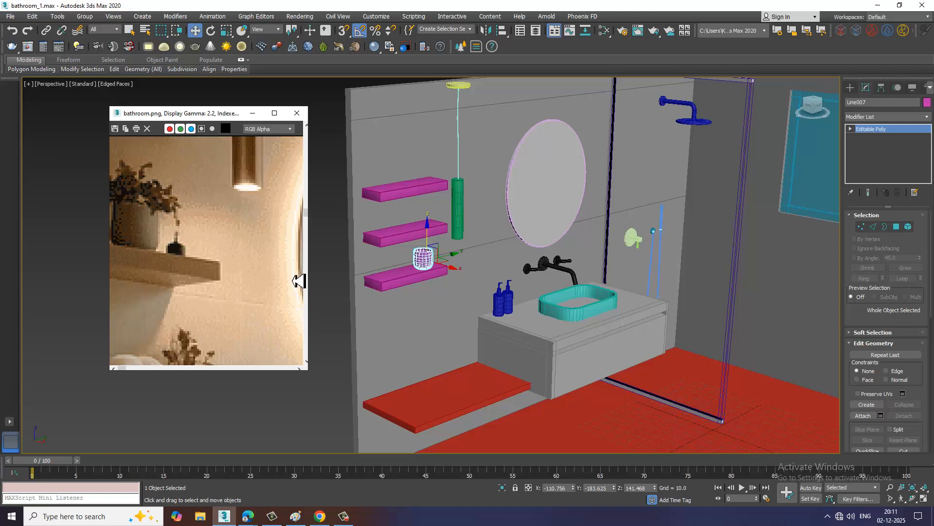
pyautogui.scroll(7, 486, 265)
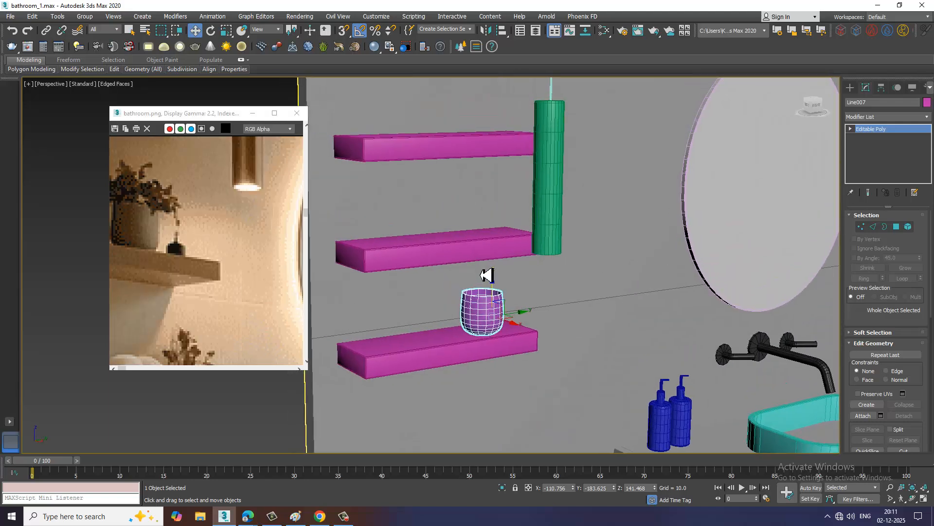
pyautogui.keyDown('shift'); pyautogui.moveTo(496, 289); pyautogui.dragTo(496, 193); pyautogui.keyUp('shift')
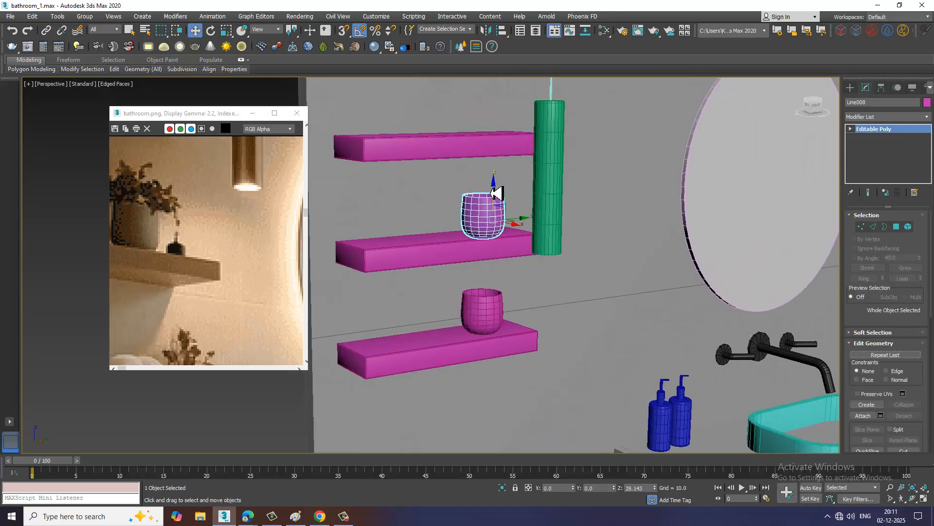
pyautogui.click(471, 300)
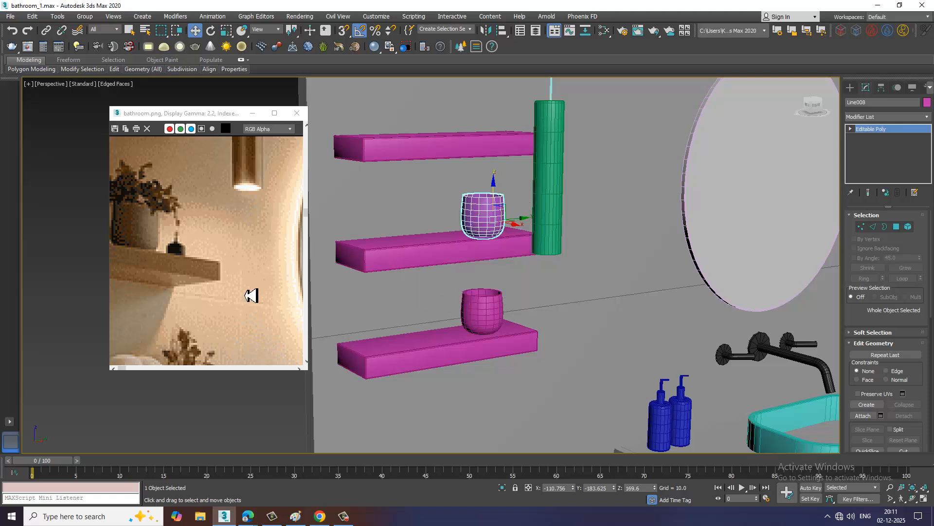
# Move the copied vase along the middle wall shelf to the end away from the mirror, matching the reference image
pyautogui.scroll(-2, 253, 291)
pyautogui.keyDown('alt'); pyautogui.moveTo(486, 217); pyautogui.dragTo(486, 229, button='middle'); pyautogui.keyUp('alt')
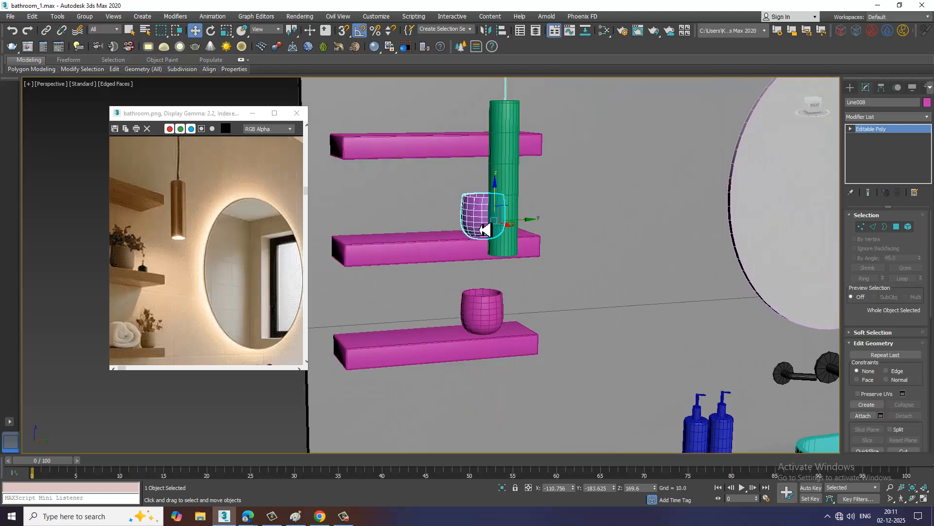
pyautogui.moveTo(527, 229); pyautogui.dragTo(418, 219)
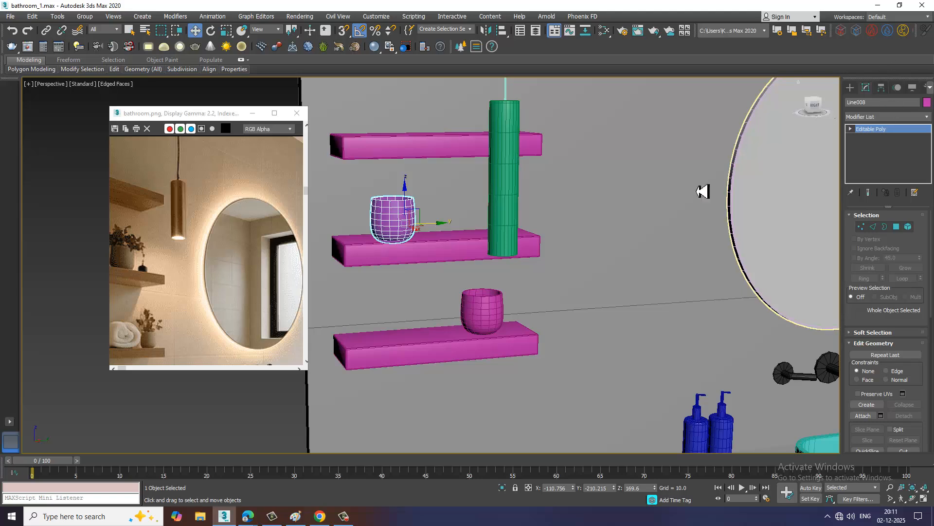
pyautogui.keyDown('alt'); pyautogui.moveTo(501, 209); pyautogui.dragTo(576, 252, button='middle'); pyautogui.keyUp('alt')
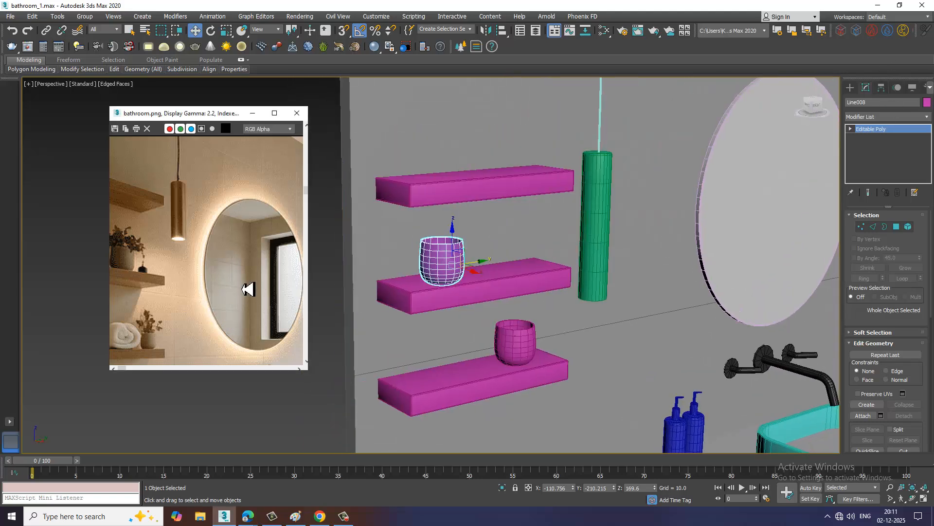
# Activate the spline Line tool, show the Left view at full size and frame the middle shelf's end opposite the vase
pyautogui.moveTo(455, 338); pyautogui.dragTo(493, 288, button='middle')
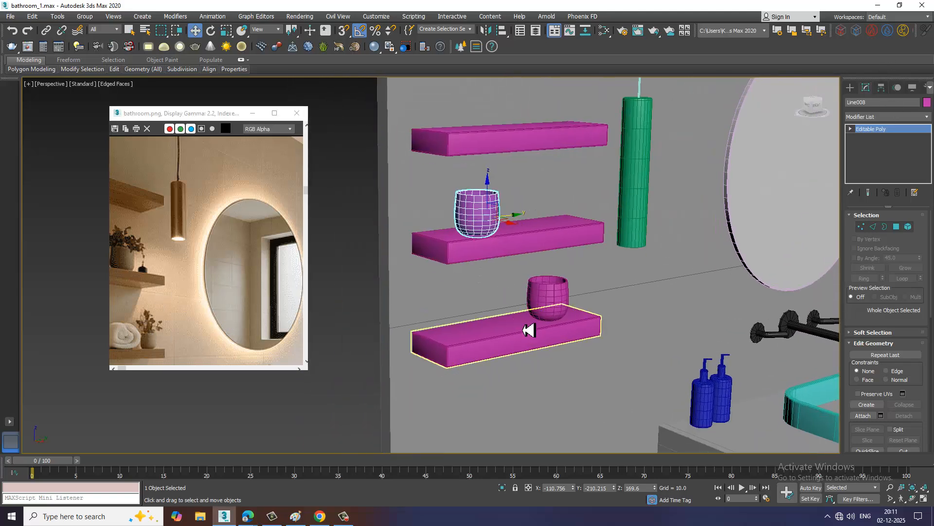
pyautogui.scroll(3, 524, 328)
pyautogui.click(850, 87)
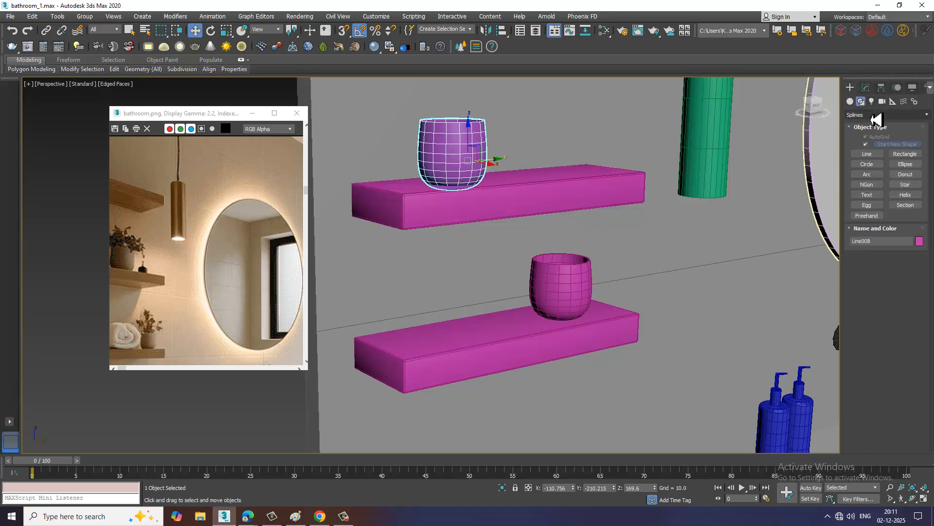
pyautogui.click(872, 155)
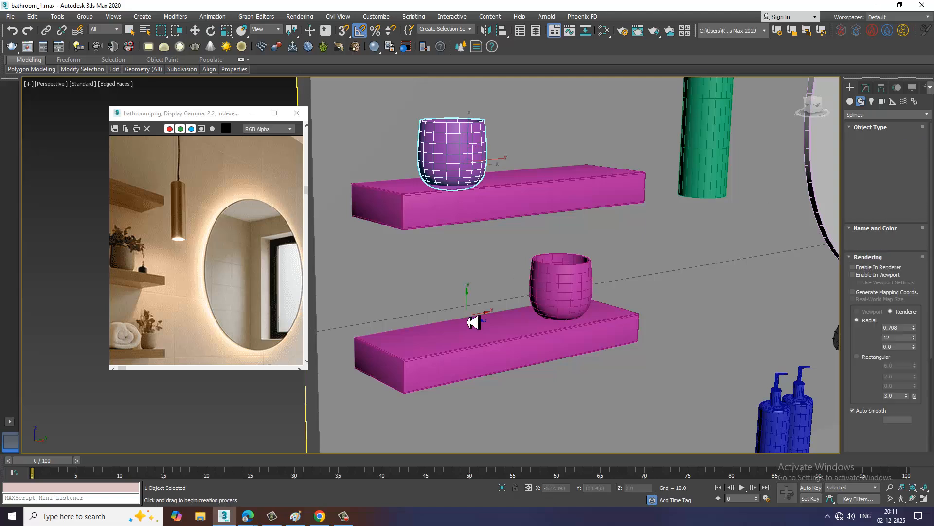
pyautogui.hotkey('alt', 'w')
pyautogui.middleClick(626, 209)
pyautogui.hotkey('alt', 'w')
pyautogui.hotkey('alt', 'w')
pyautogui.middleClick(393, 356)
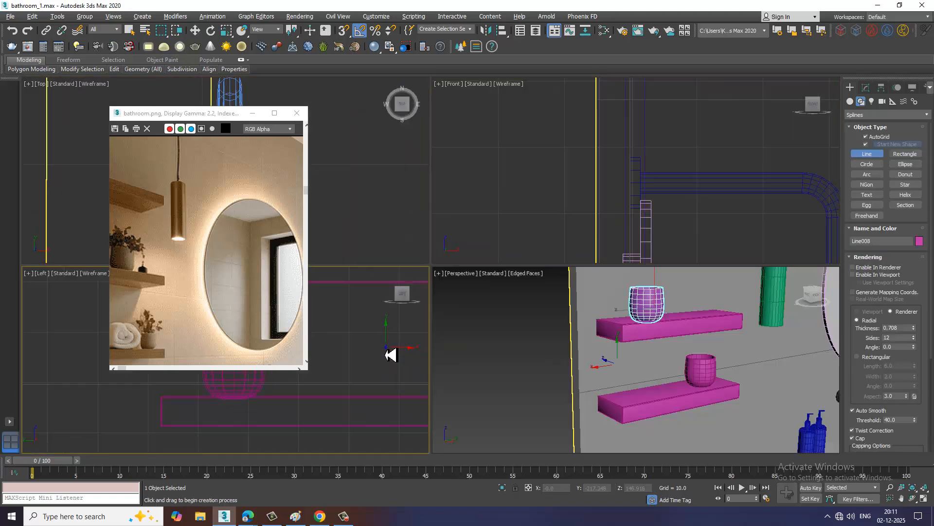
pyautogui.hotkey('alt', 'w')
pyautogui.press('z')
pyautogui.scroll(-4, 409, 328)
pyautogui.moveTo(409, 327); pyautogui.dragTo(632, 289, button='middle')
pyautogui.scroll(-4, 551, 301)
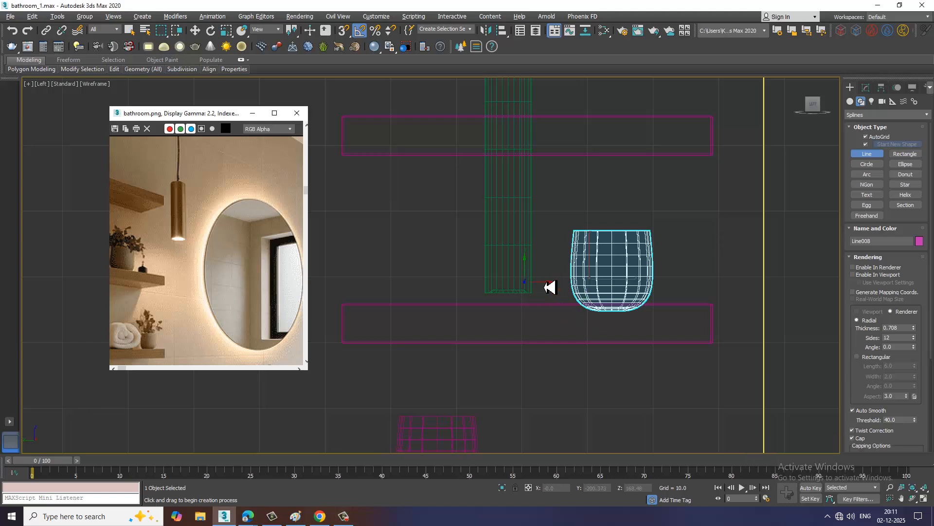
pyautogui.moveTo(552, 286); pyautogui.dragTo(597, 310, button='middle')
pyautogui.scroll(-4, 597, 309)
pyautogui.scroll(8, 590, 317)
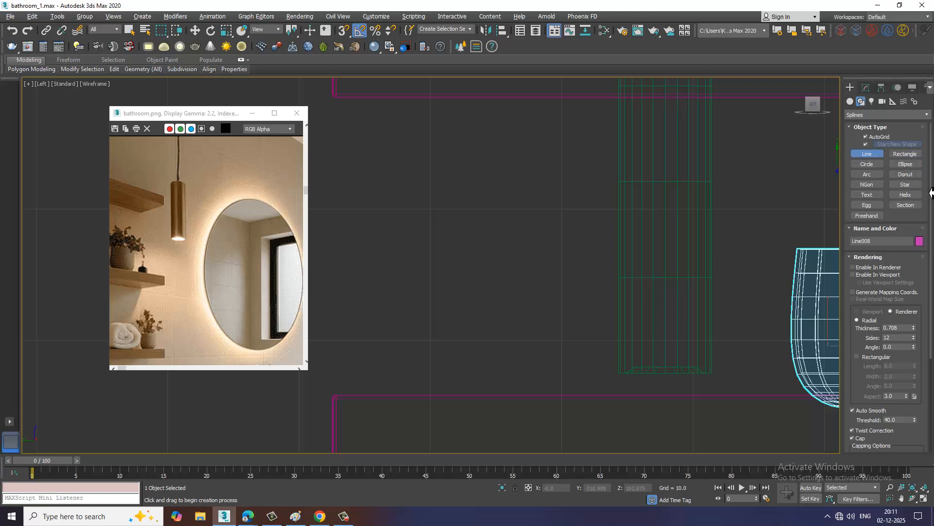
# Switch to Helix and draw one above the middle shelf with radii about 4.3 and 5.2 and height about 2.26
pyautogui.press('w')
pyautogui.click(916, 196)
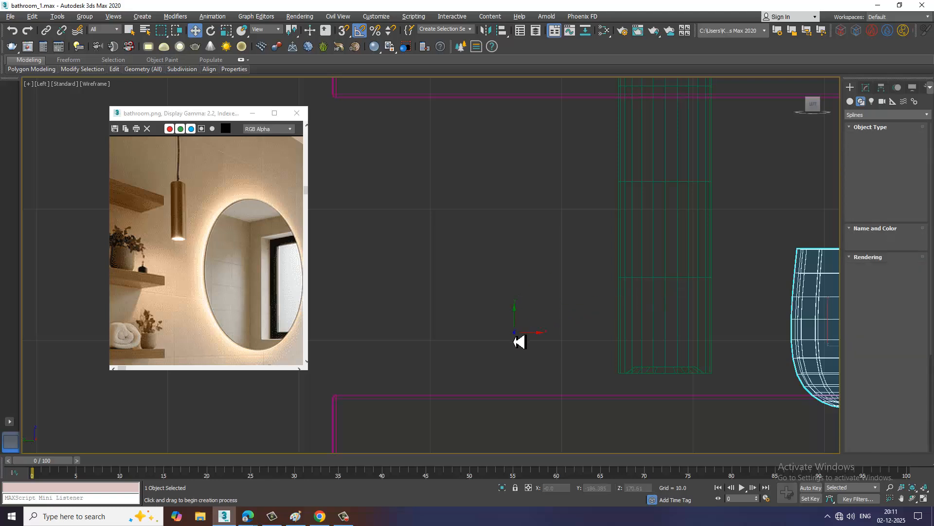
pyautogui.moveTo(513, 334); pyautogui.dragTo(552, 373)
pyautogui.click(525, 347)
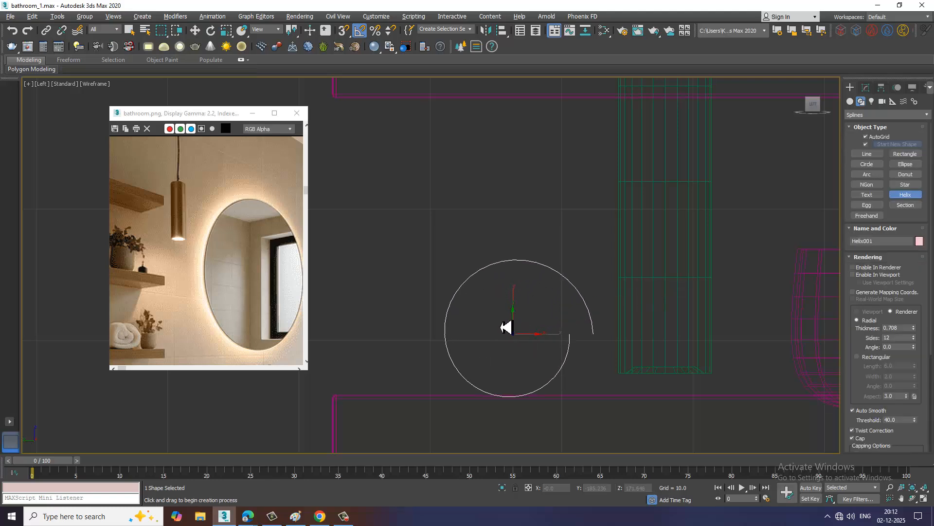
pyautogui.click(512, 332)
pyautogui.press('w')
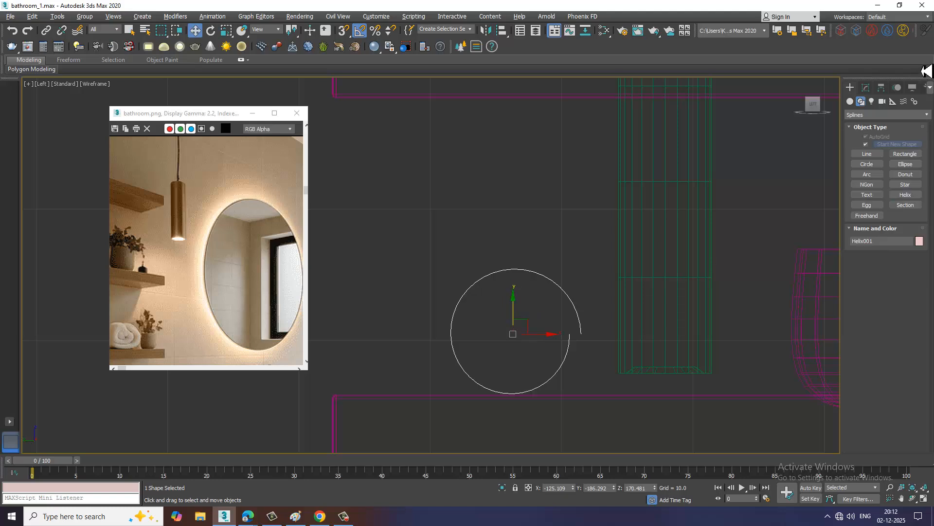
# Modify the helix into a flat spiral with 3.59 Turns and a Radius 1 of 1.418
pyautogui.click(865, 87)
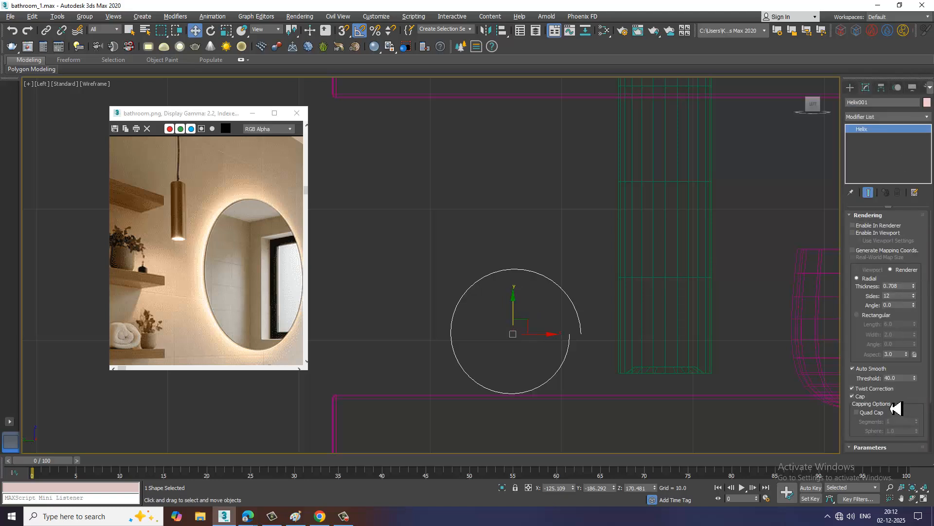
pyautogui.moveTo(863, 353); pyautogui.dragTo(864, 194)
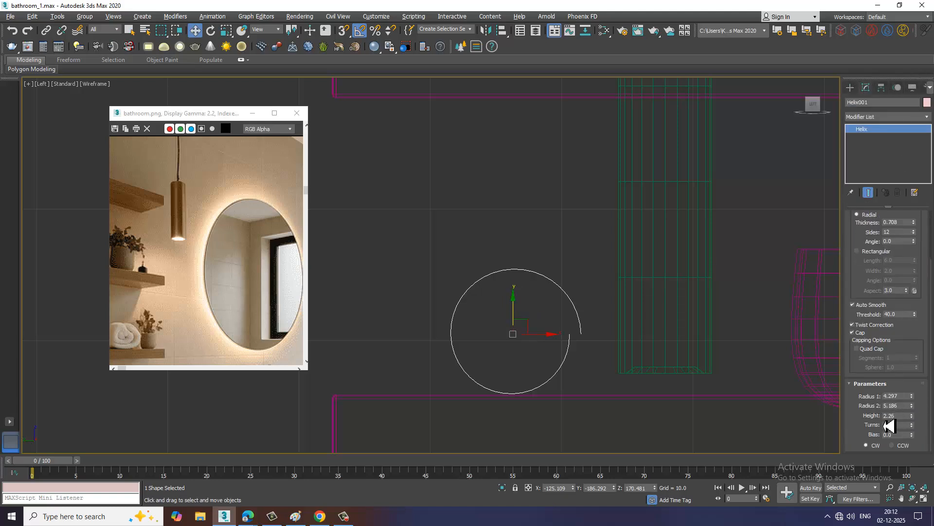
pyautogui.moveTo(913, 430); pyautogui.dragTo(924, 304)
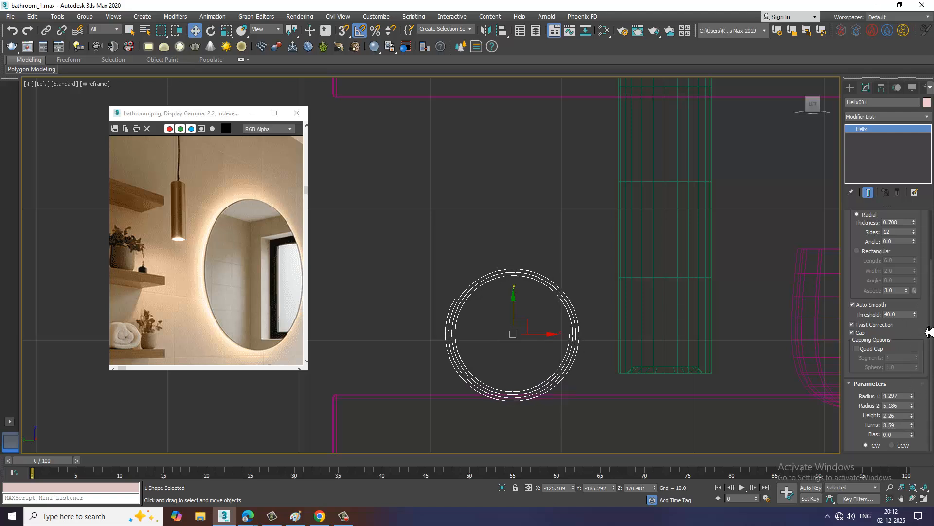
pyautogui.moveTo(886, 238); pyautogui.dragTo(871, 200)
pyautogui.moveTo(913, 398); pyautogui.dragTo(924, 437)
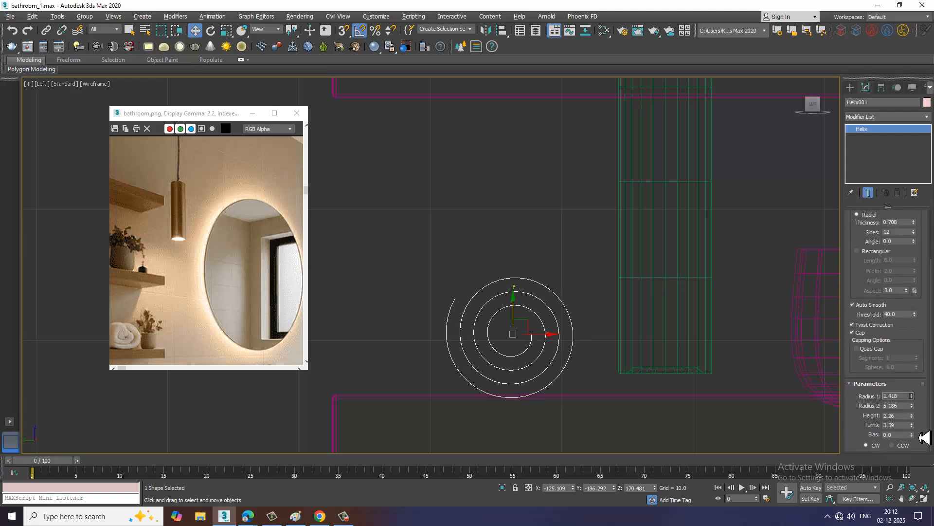
# Show the Perspective view at full size and frame the helix from an angle that reveals its depth
pyautogui.hotkey('alt', 'w')
pyautogui.middleClick(694, 429)
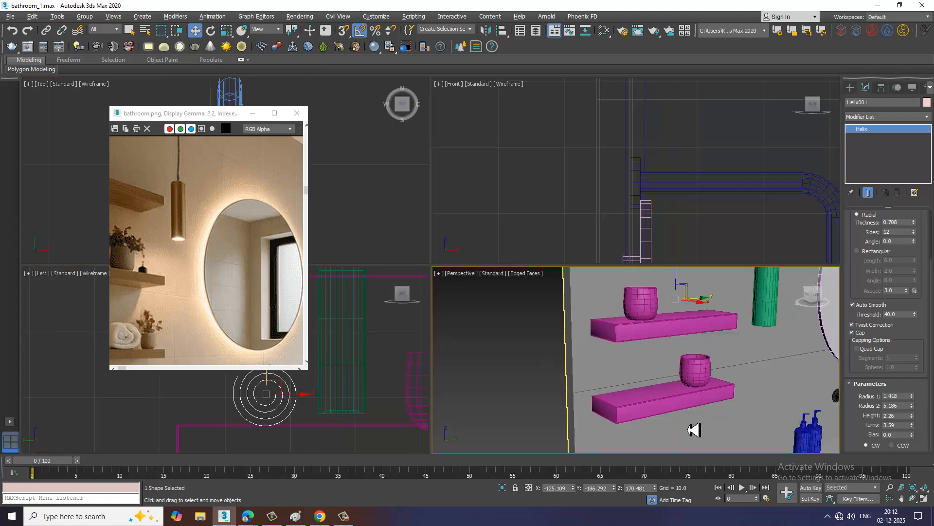
pyautogui.press('z')
pyautogui.hotkey('alt', 'w')
pyautogui.scroll(-6, 669, 394)
pyautogui.keyDown('alt'); pyautogui.moveTo(628, 384); pyautogui.dragTo(665, 375, button='middle'); pyautogui.keyUp('alt')
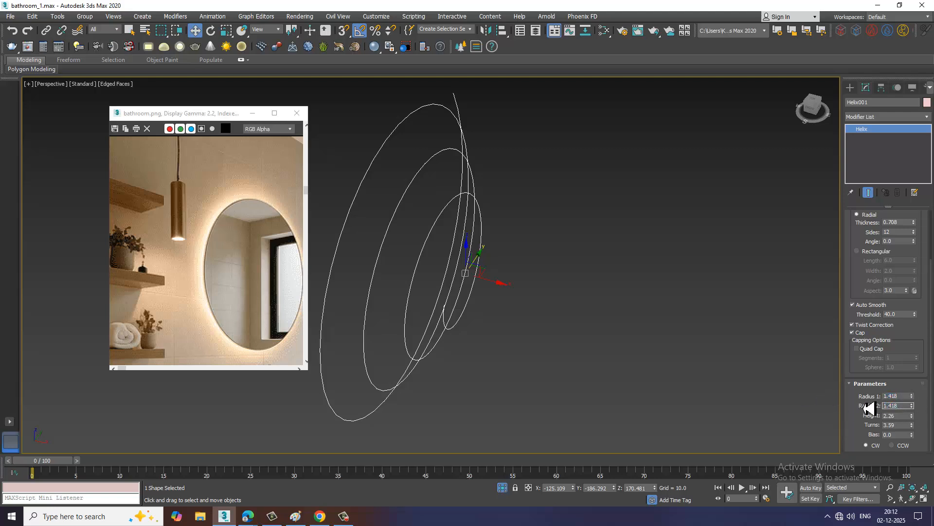
# Try a Radius 2 of 1.418 on the helix and undo it
pyautogui.press('Return')
pyautogui.keyDown('alt'); pyautogui.moveTo(747, 425); pyautogui.dragTo(618, 320, button='middle'); pyautogui.keyUp('alt')
pyautogui.hotkey('ctrl', 'z')
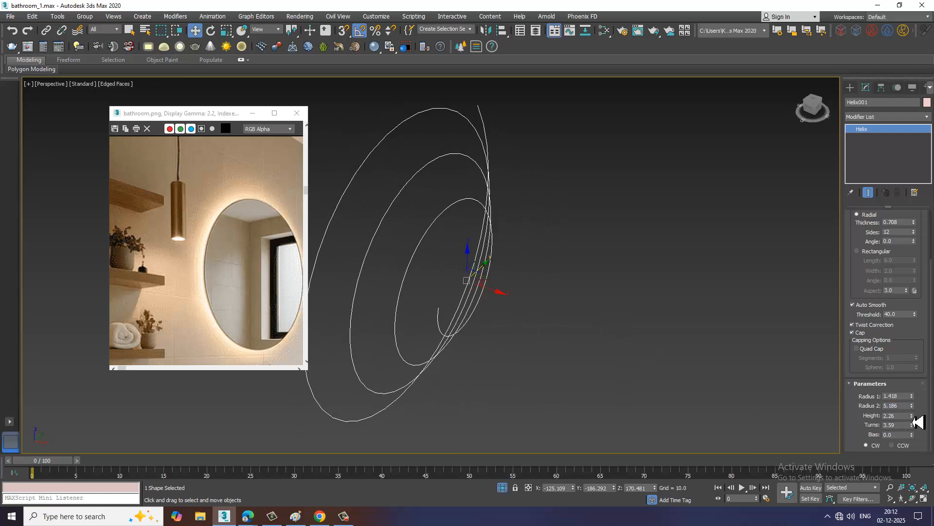
# Flatten the helix to a Height of 0 and reduce its Turns to 2.657
pyautogui.moveTo(921, 421); pyautogui.dragTo(925, 448)
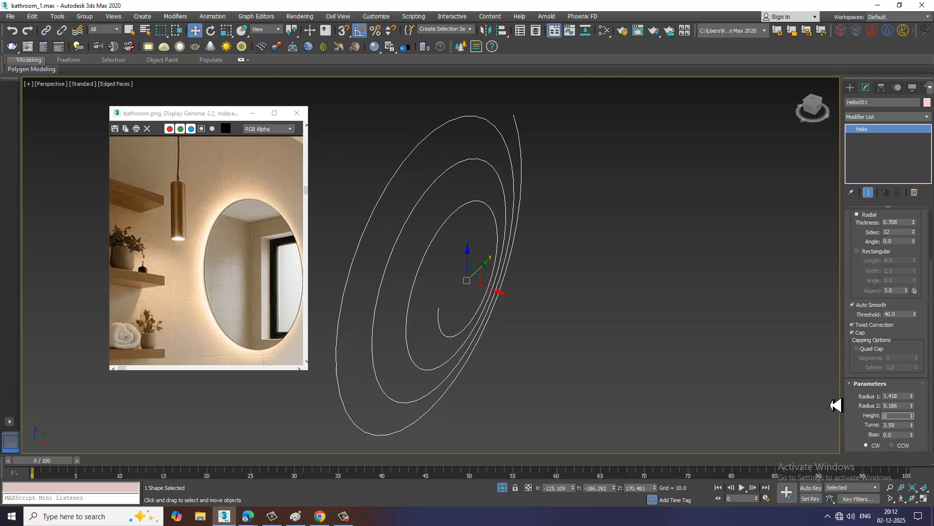
pyautogui.press('Return')
pyautogui.keyDown('alt'); pyautogui.moveTo(609, 343); pyautogui.dragTo(602, 342, button='middle'); pyautogui.keyUp('alt')
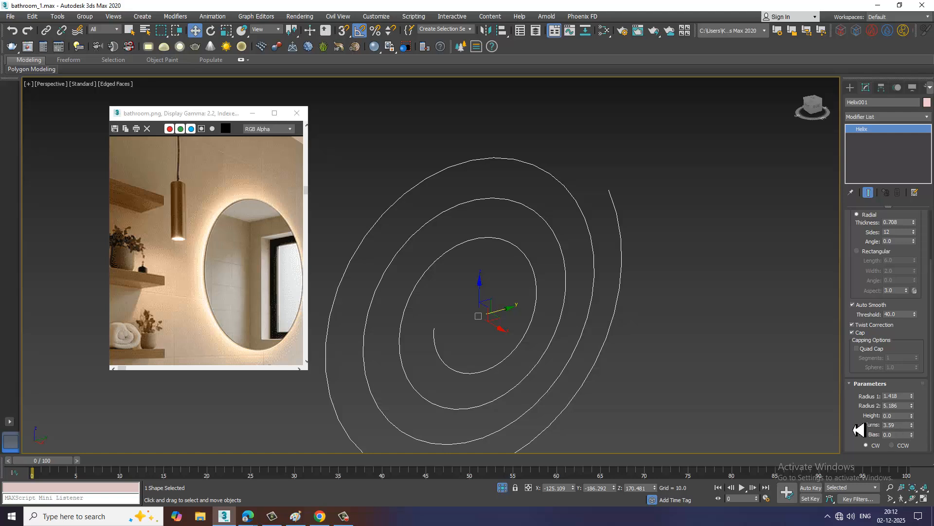
pyautogui.moveTo(915, 432); pyautogui.dragTo(918, 444)
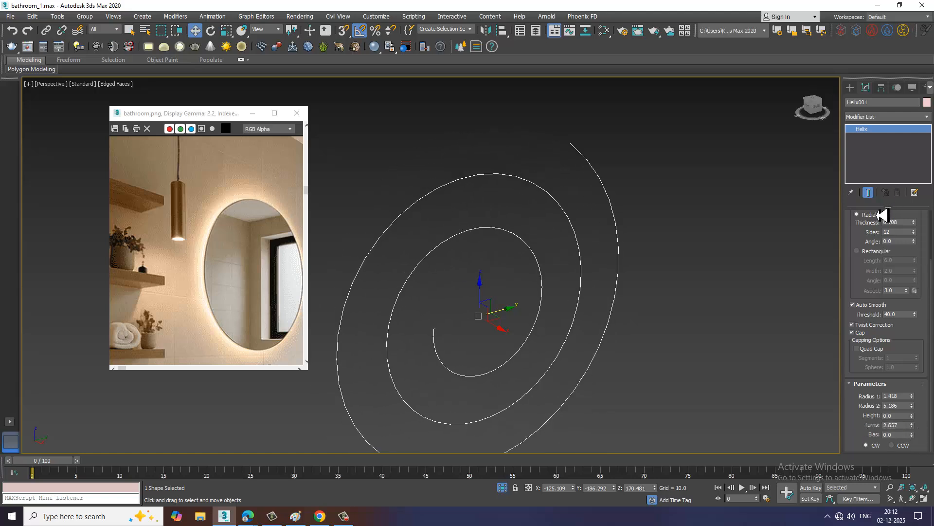
# Give the helix a rectangular viewport thickness with a Length of 14.526 and a Width of 0.68
pyautogui.moveTo(860, 240); pyautogui.dragTo(876, 396)
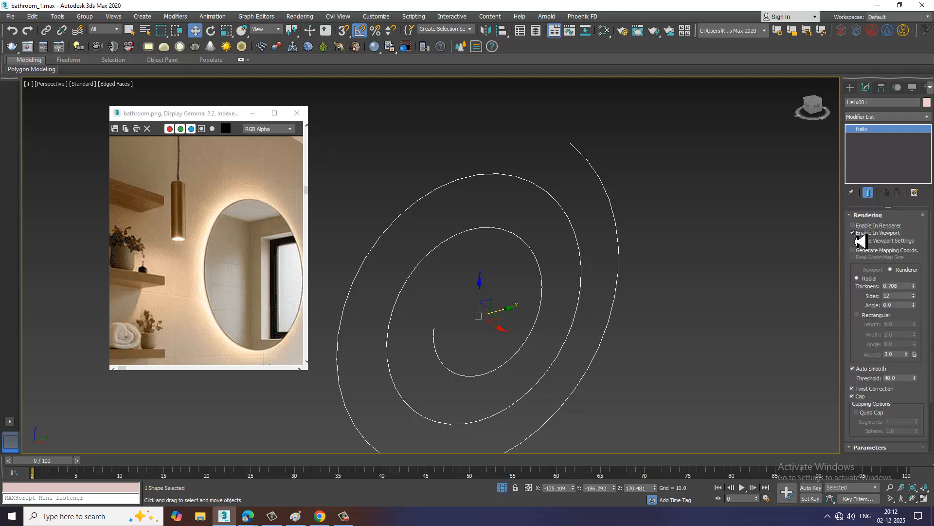
pyautogui.click(869, 317)
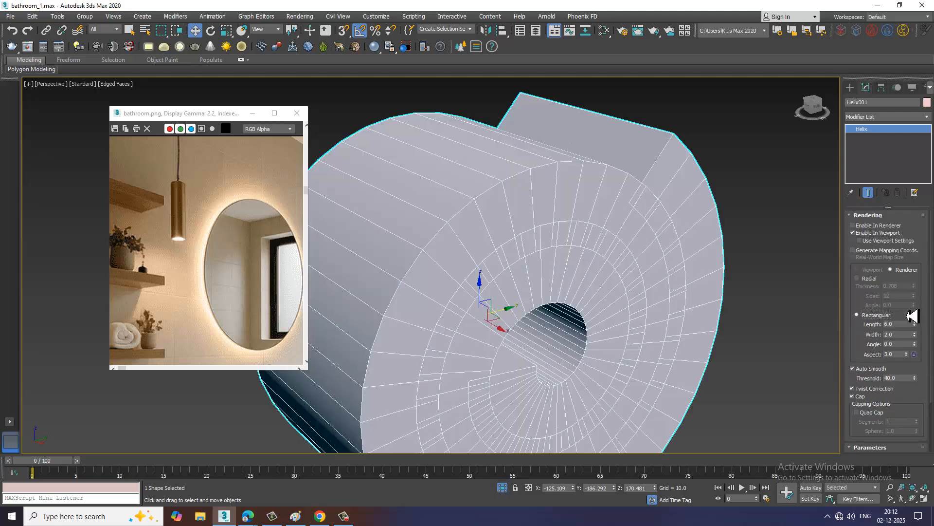
pyautogui.moveTo(923, 334); pyautogui.dragTo(923, 373)
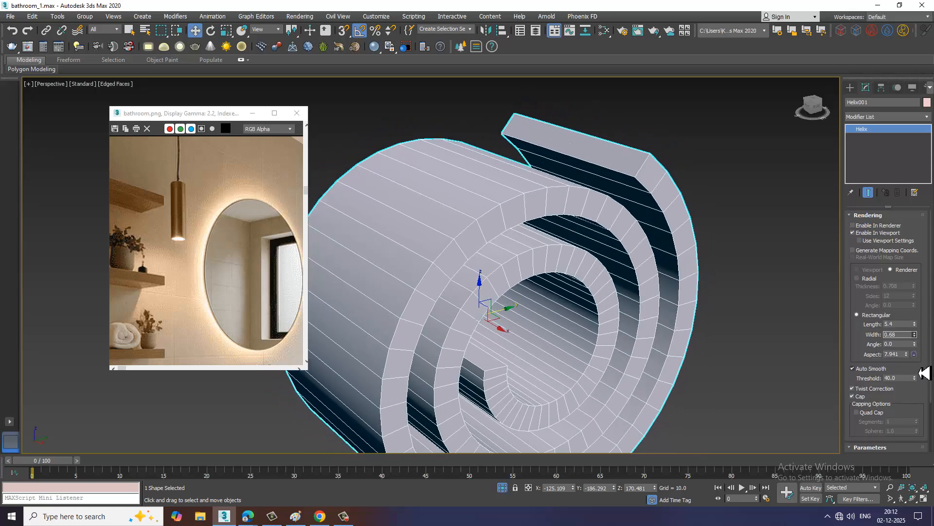
pyautogui.moveTo(918, 330); pyautogui.dragTo(904, 247)
pyautogui.scroll(-5, 579, 309)
pyautogui.moveTo(568, 302)
pyautogui.keyDown('alt'); pyautogui.mouseDown(button='middle')
pyautogui.moveTo(555, 303)
pyautogui.moveTo(577, 313)
pyautogui.mouseUp(button='middle'); pyautogui.keyUp('alt')
pyautogui.scroll(-6, 555, 302)
pyautogui.scroll(6, 574, 311)
pyautogui.scroll(4, 572, 310)
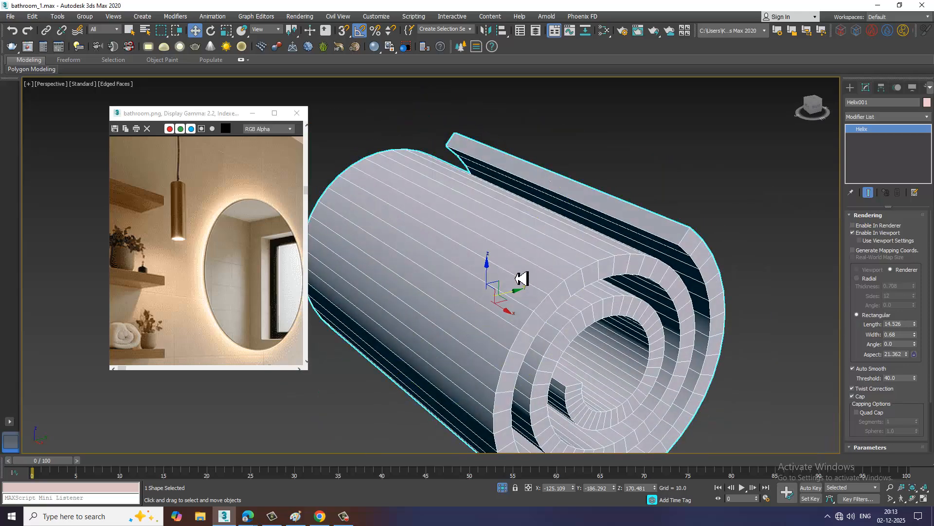
# Convert the thickened helix roll to an Editable Poly
pyautogui.rightClick(516, 262)
pyautogui.moveTo(584, 367)
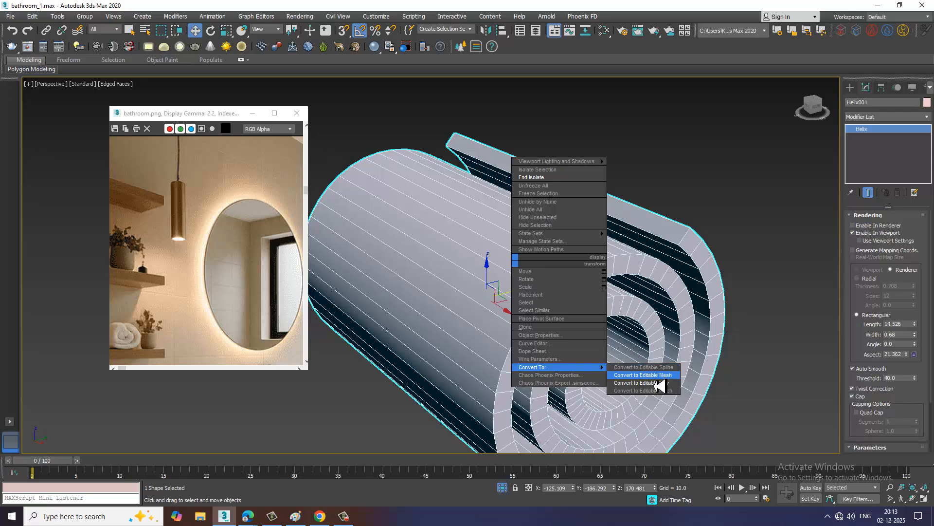
pyautogui.click(658, 385)
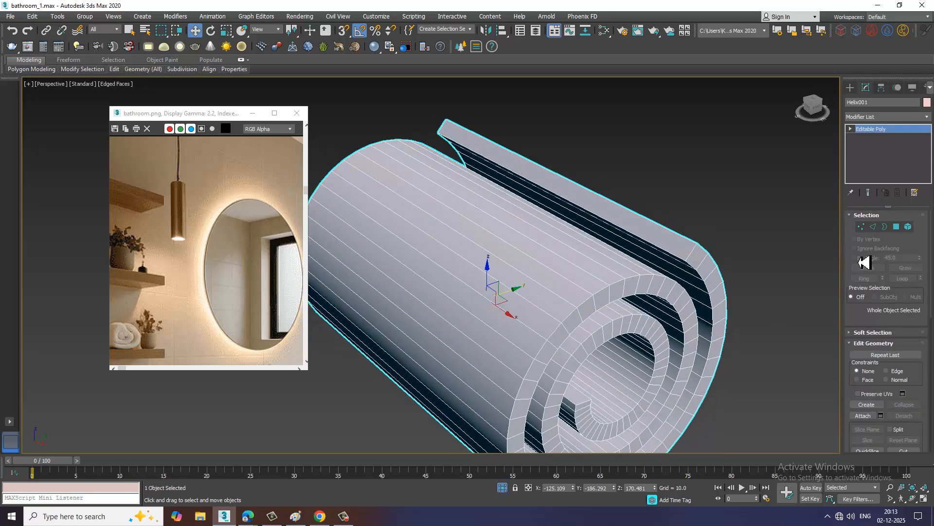
# Chamfer the outer and inner spiral edge loops on the front end of the roll by 0.211
pyautogui.click(873, 227)
pyautogui.doubleClick(606, 297)
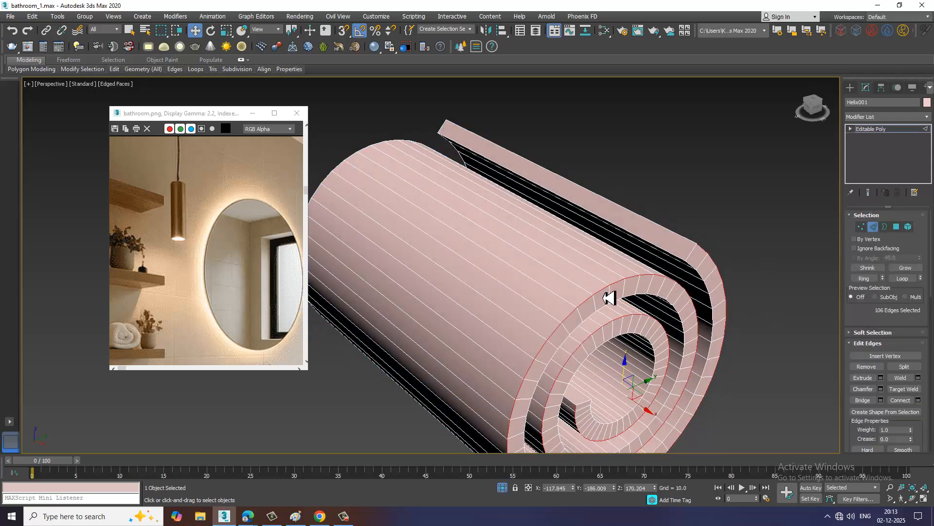
pyautogui.scroll(3, 606, 429)
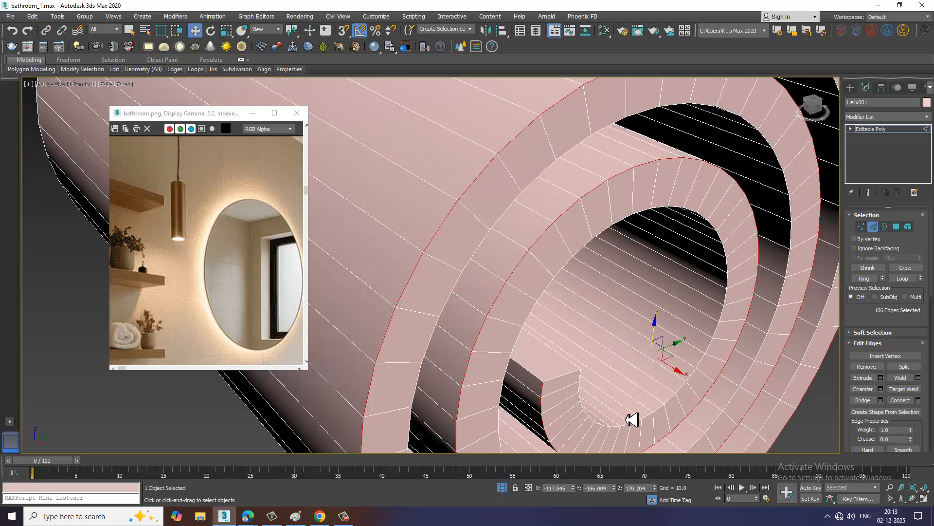
pyautogui.keyDown('ctrl'); pyautogui.doubleClick(677, 422); pyautogui.keyUp('ctrl')
pyautogui.scroll(-5, 684, 278)
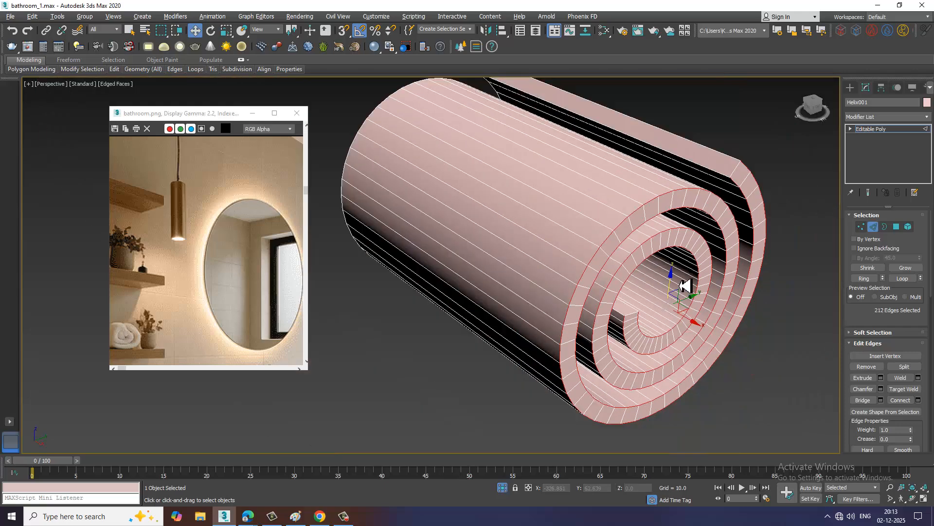
pyautogui.scroll(4, 675, 269)
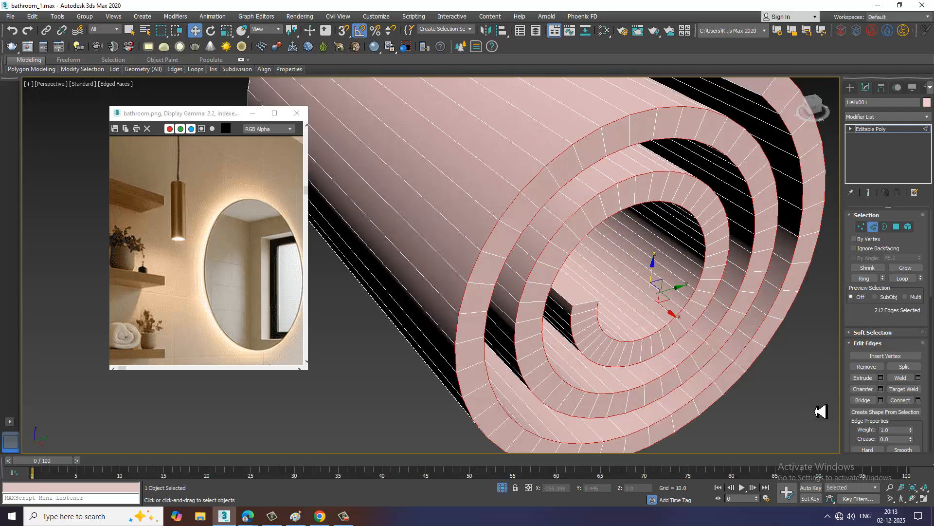
pyautogui.click(881, 389)
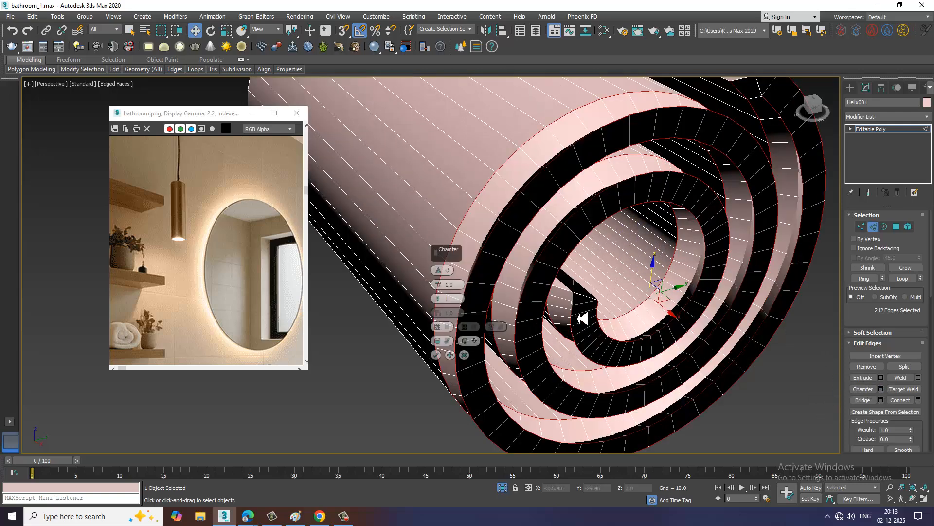
pyautogui.moveTo(443, 287); pyautogui.dragTo(455, 298)
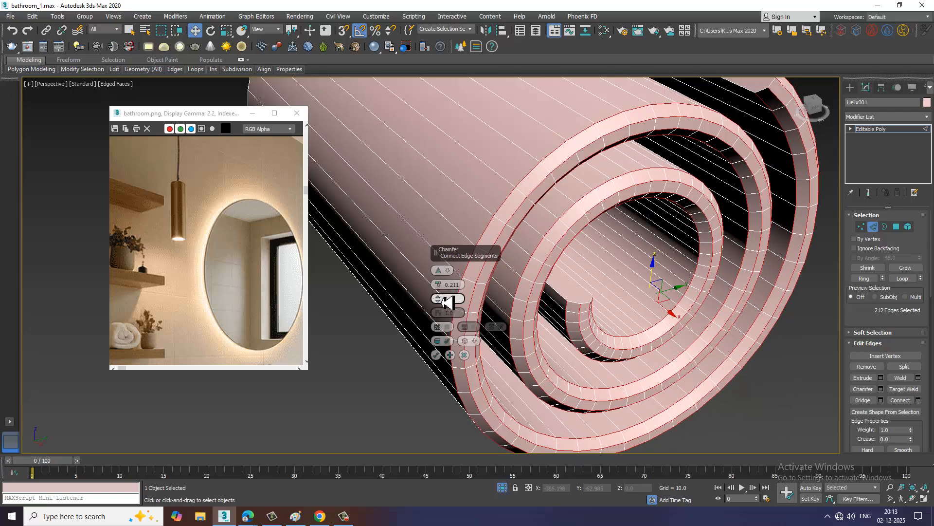
pyautogui.click(437, 355)
pyautogui.scroll(-6, 563, 307)
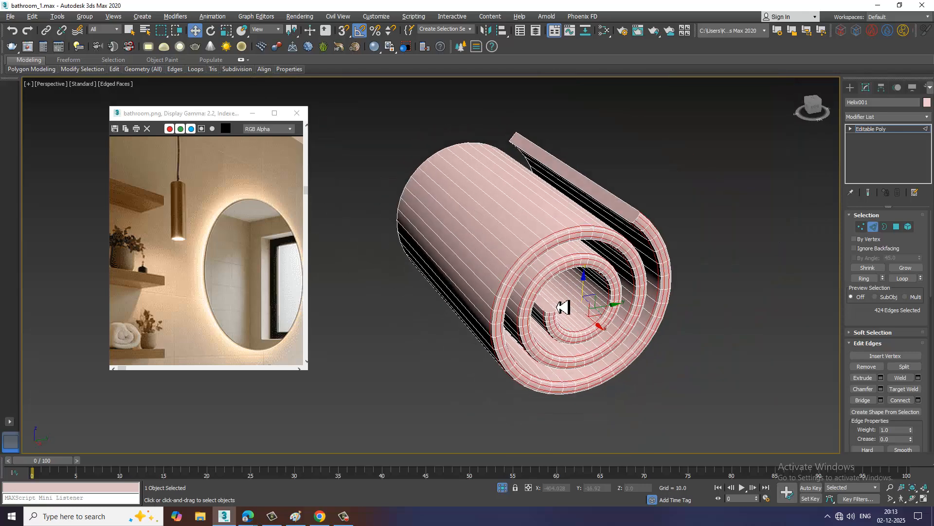
pyautogui.keyDown('alt'); pyautogui.moveTo(563, 306); pyautogui.dragTo(809, 242, button='middle'); pyautogui.keyUp('alt')
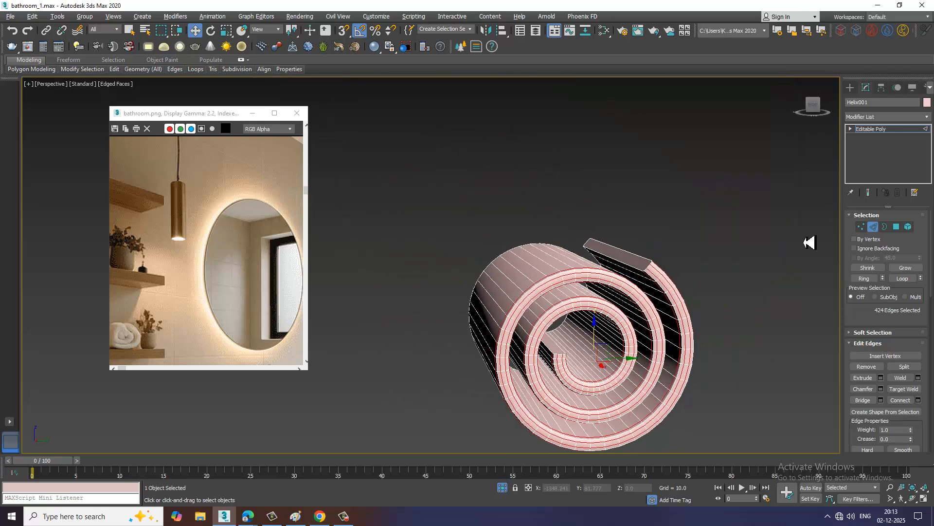
pyautogui.click(909, 131)
# Select the edges running along the roll's length and connect them with 11 segments
pyautogui.scroll(8, 580, 255)
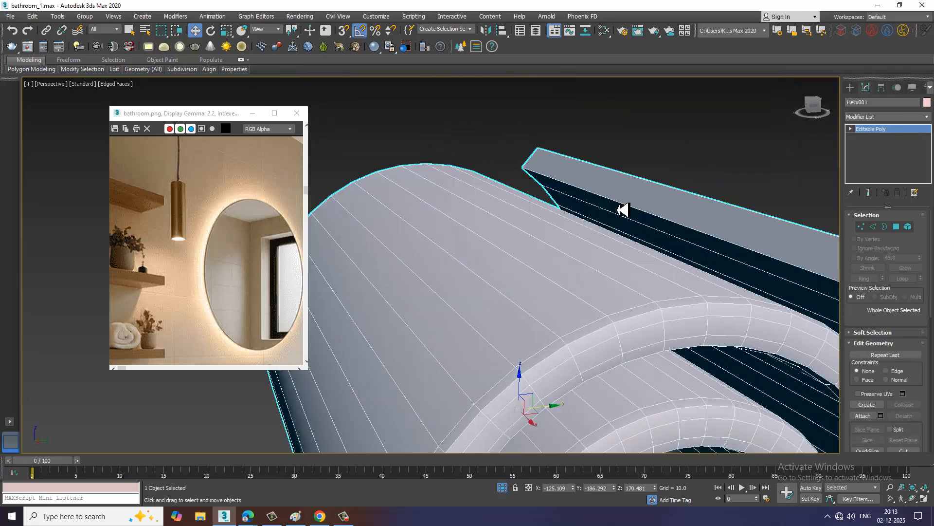
pyautogui.scroll(-5, 623, 210)
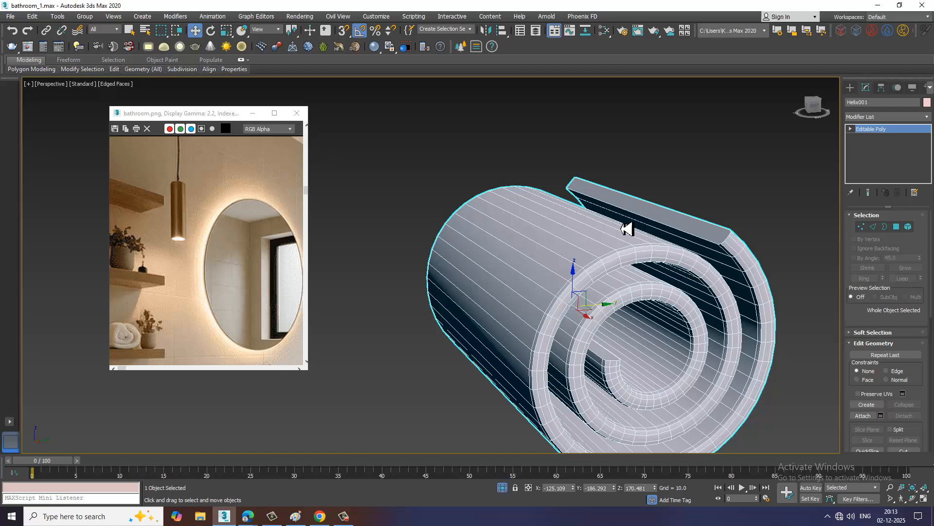
pyautogui.click(874, 228)
pyautogui.hotkey('ctrl', 'a')
pyautogui.scroll(-4, 684, 284)
pyautogui.keyDown('alt'); pyautogui.moveTo(684, 284); pyautogui.dragTo(577, 199, button='middle'); pyautogui.keyUp('alt')
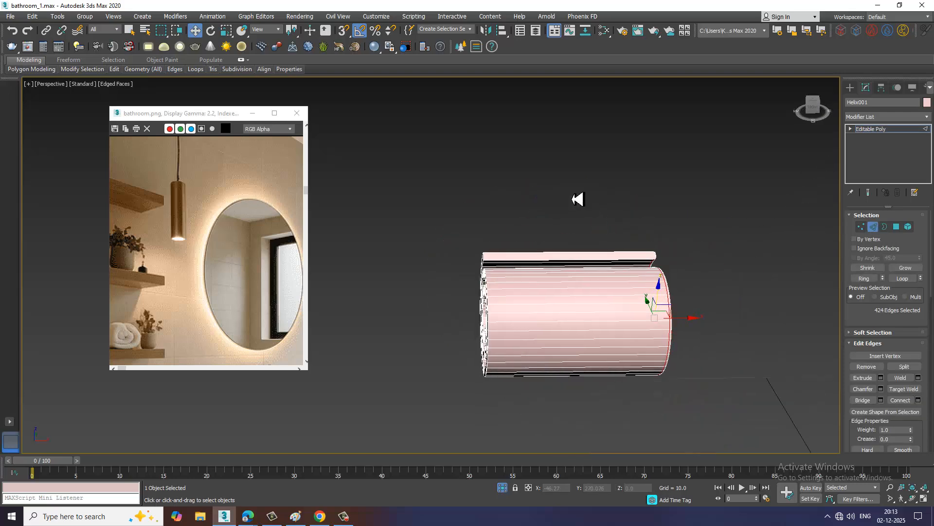
pyautogui.keyDown('alt'); pyautogui.moveTo(607, 431); pyautogui.dragTo(631, 350, button='middle'); pyautogui.keyUp('alt')
pyautogui.scroll(4, 631, 350)
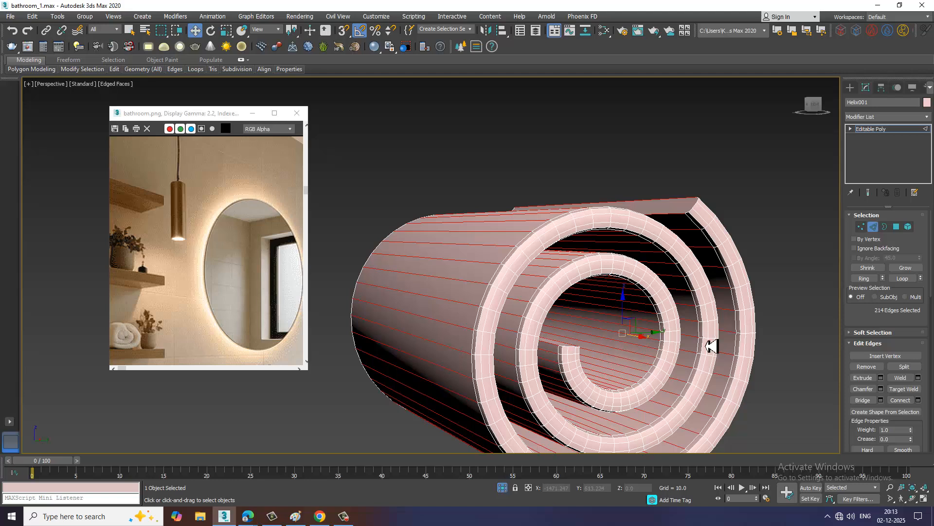
pyautogui.click(918, 400)
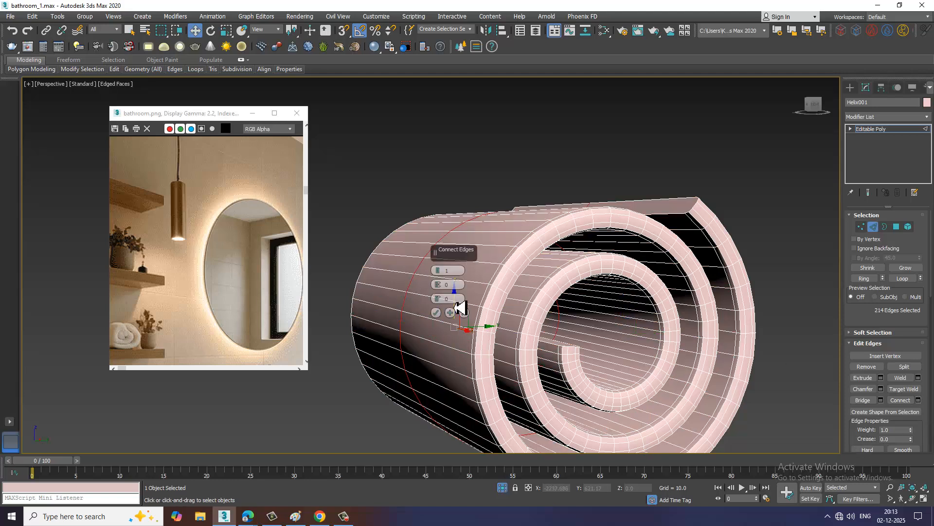
pyautogui.moveTo(441, 261); pyautogui.dragTo(438, 255)
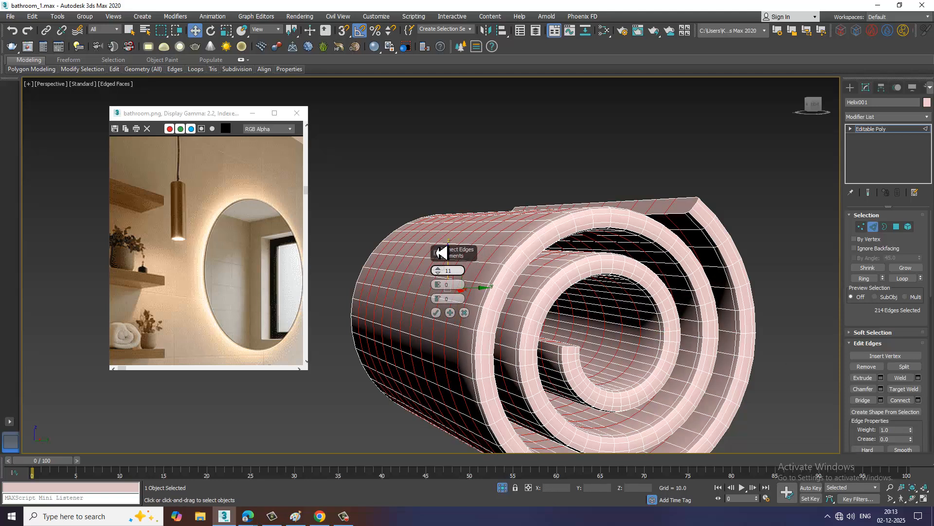
pyautogui.click(437, 314)
pyautogui.keyDown('alt'); pyautogui.moveTo(556, 322); pyautogui.dragTo(615, 358, button='middle'); pyautogui.keyUp('alt')
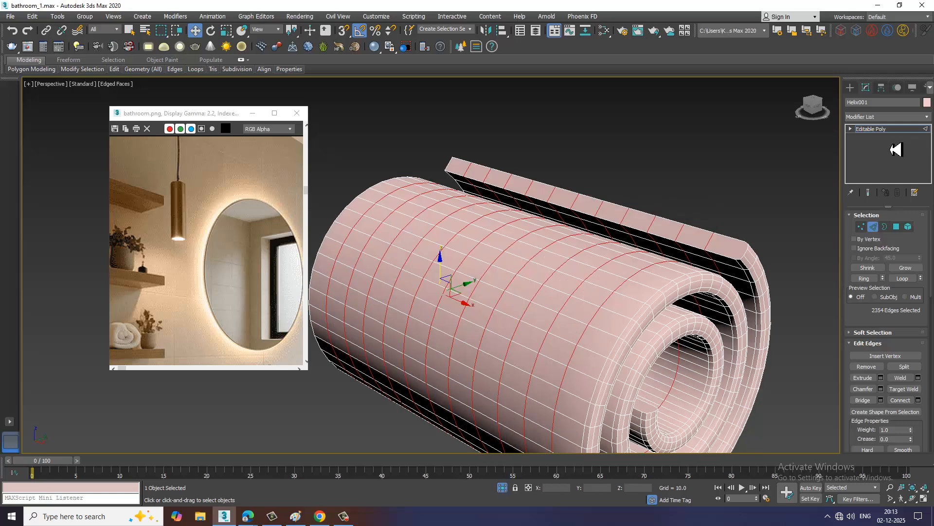
pyautogui.click(899, 130)
# Apply an FFD(cyl) modifier to the segmented towel roll
pyautogui.click(895, 116)
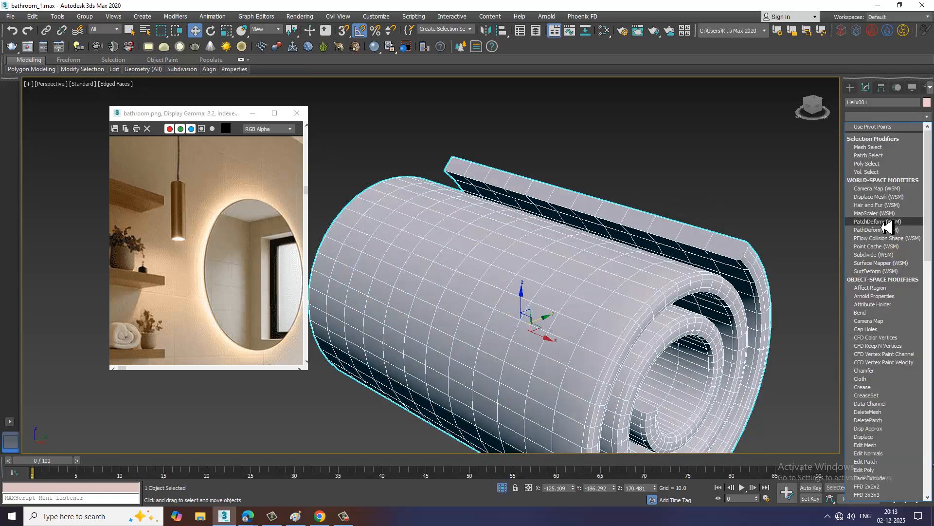
pyautogui.press('f')
pyautogui.press('f')
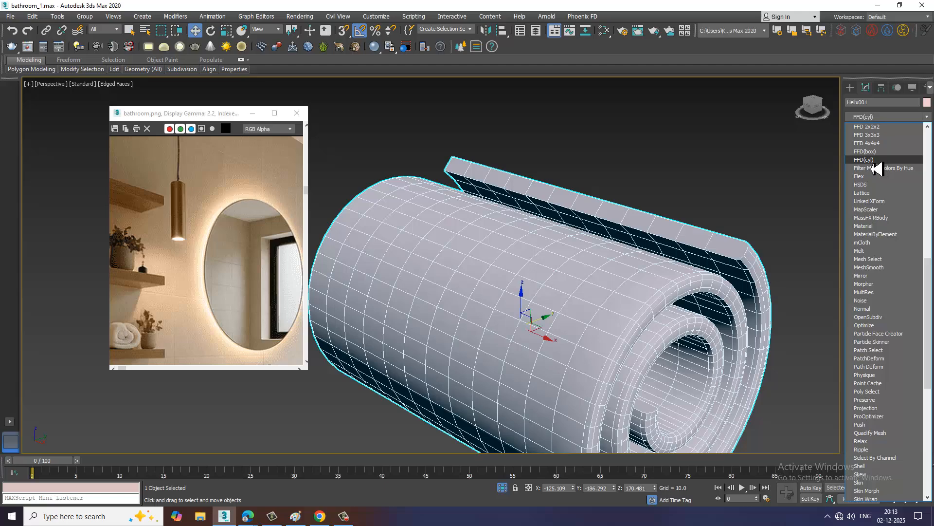
pyautogui.click(874, 161)
# Scale the two middle rings of FFD control points inward to narrow the centre of the roll
pyautogui.moveTo(664, 271)
pyautogui.keyDown('alt'); pyautogui.mouseDown(button='middle')
pyautogui.moveTo(671, 277)
pyautogui.moveTo(699, 257)
pyautogui.moveTo(521, 146)
pyautogui.mouseUp(button='middle'); pyautogui.keyUp('alt')
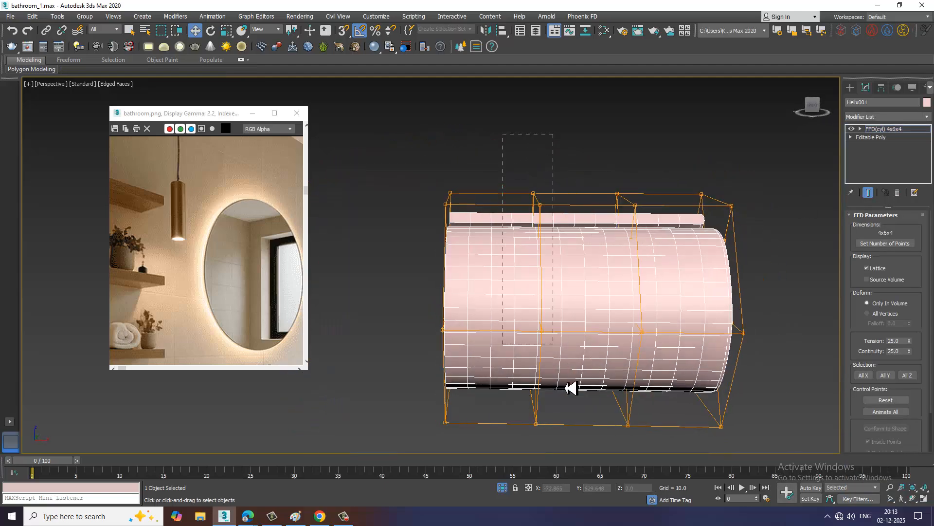
pyautogui.moveTo(566, 388); pyautogui.dragTo(574, 483)
pyautogui.press('r')
pyautogui.moveTo(538, 310); pyautogui.dragTo(544, 318)
pyautogui.keyDown('alt'); pyautogui.moveTo(661, 293); pyautogui.dragTo(651, 290, button='middle'); pyautogui.keyUp('alt')
pyautogui.keyDown('alt'); pyautogui.moveTo(639, 213); pyautogui.dragTo(618, 190, button='middle'); pyautogui.keyUp('alt')
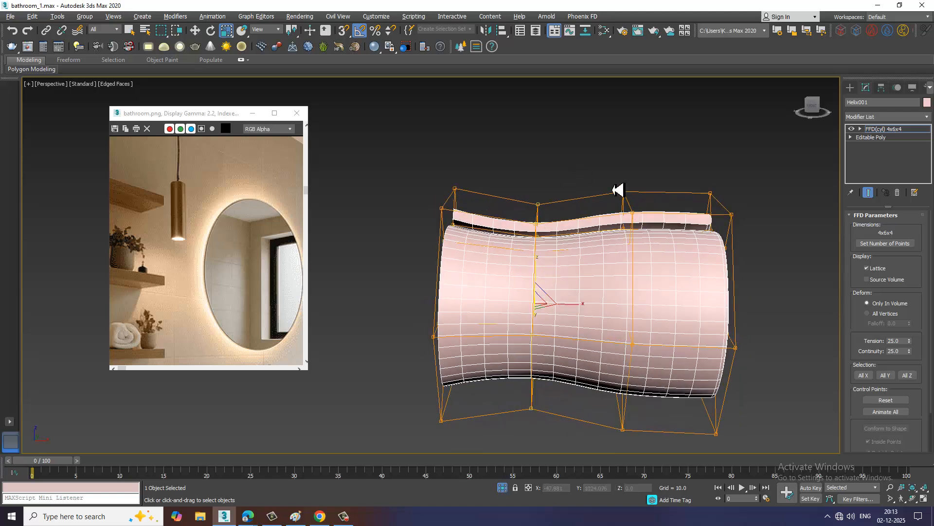
pyautogui.moveTo(670, 488); pyautogui.dragTo(668, 485)
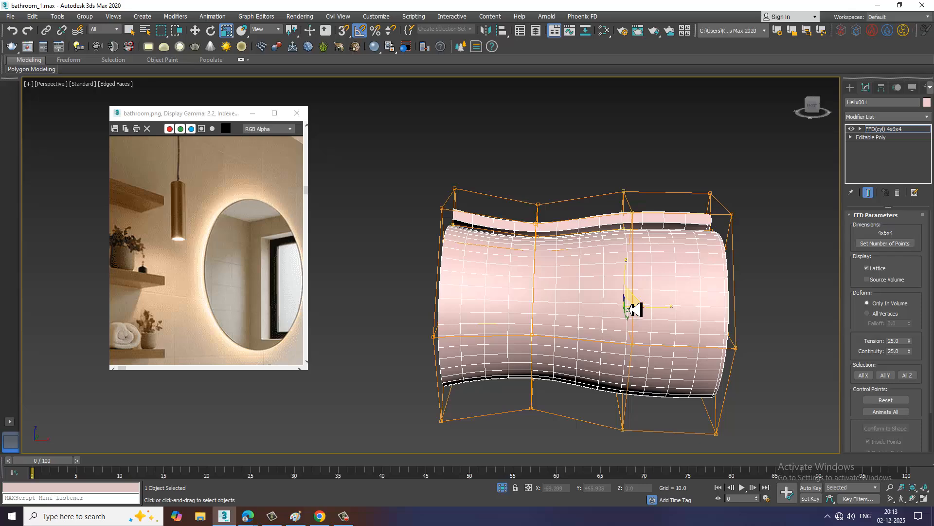
pyautogui.moveTo(635, 309)
pyautogui.mouseDown()
pyautogui.moveTo(640, 322)
pyautogui.moveTo(626, 308)
pyautogui.moveTo(644, 330)
pyautogui.moveTo(636, 313)
pyautogui.mouseUp()
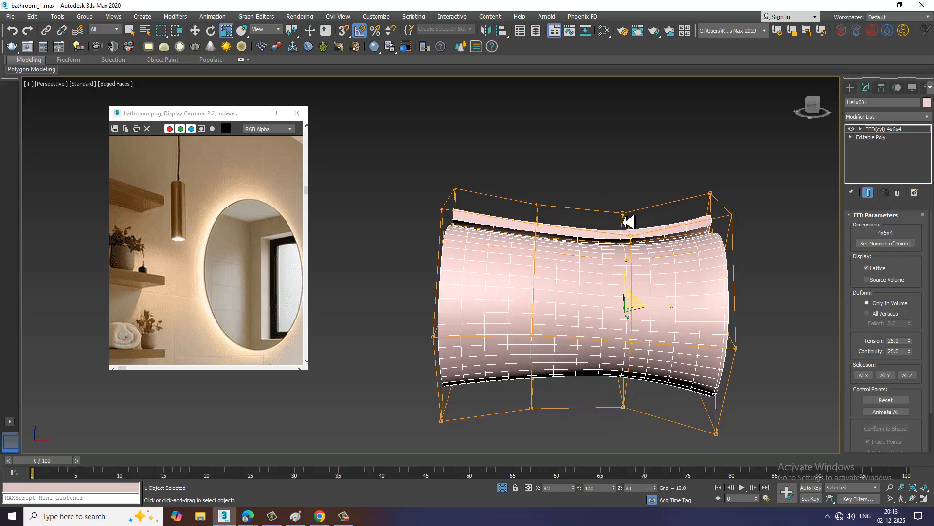
pyautogui.keyDown('alt'); pyautogui.moveTo(626, 217); pyautogui.dragTo(683, 223, button='middle'); pyautogui.keyUp('alt')
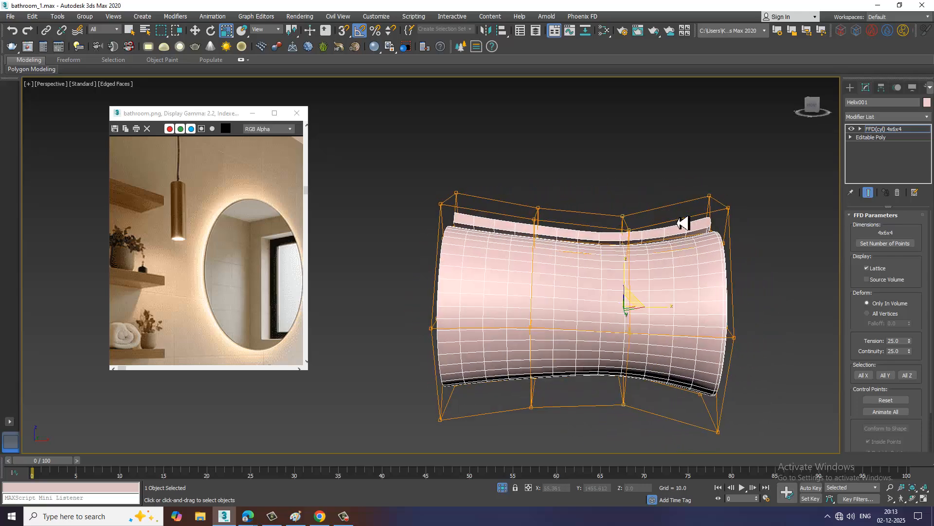
# Scale the FFD control points at the ends of the roll inward and leave control point editing
pyautogui.keyDown('alt'); pyautogui.moveTo(722, 285); pyautogui.dragTo(522, 218, button='middle'); pyautogui.keyUp('alt')
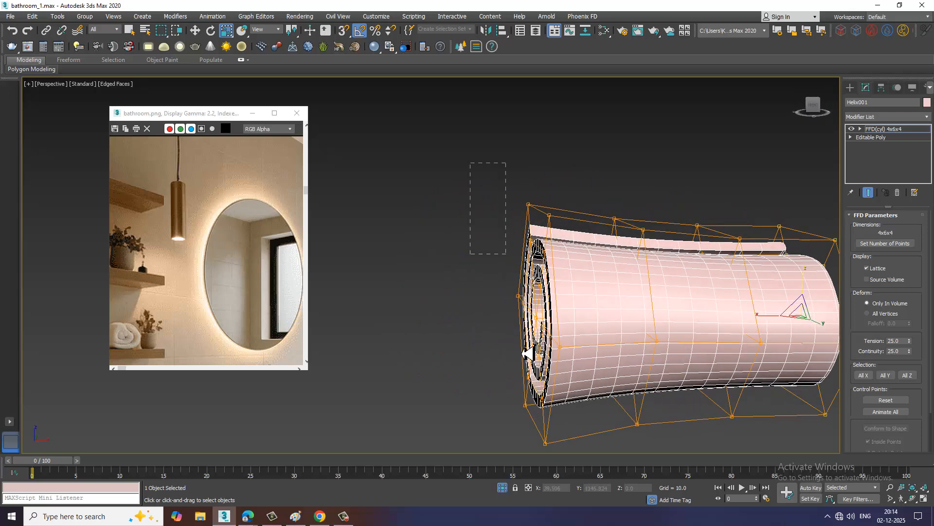
pyautogui.moveTo(584, 457); pyautogui.dragTo(584, 457)
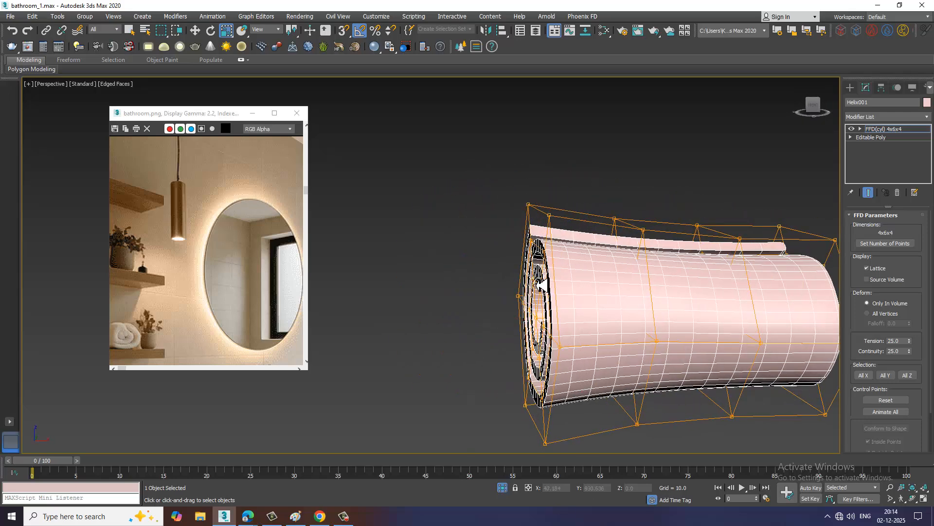
pyautogui.moveTo(540, 285)
pyautogui.keyDown('alt'); pyautogui.mouseDown(button='middle')
pyautogui.moveTo(558, 307)
pyautogui.moveTo(545, 280)
pyautogui.mouseUp(button='middle'); pyautogui.keyUp('alt')
pyautogui.moveTo(543, 279)
pyautogui.mouseDown()
pyautogui.moveTo(538, 298)
pyautogui.moveTo(545, 290)
pyautogui.mouseUp()
pyautogui.click(888, 130)
# End the isolation of the towel roll to bring back the rest of the bathroom scene
pyautogui.scroll(-6, 723, 279)
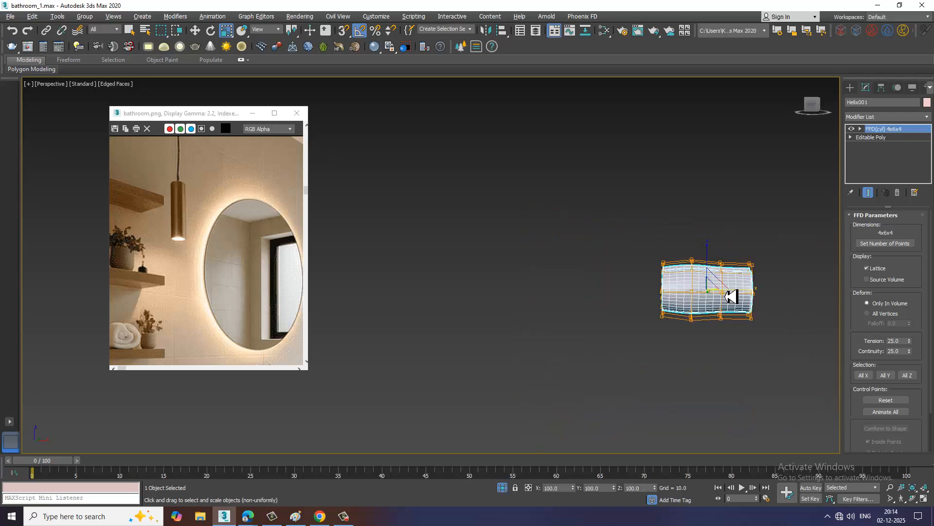
pyautogui.keyDown('alt'); pyautogui.moveTo(724, 295); pyautogui.dragTo(705, 301, button='middle'); pyautogui.keyUp('alt')
pyautogui.rightClick(722, 171)
pyautogui.click(744, 96)
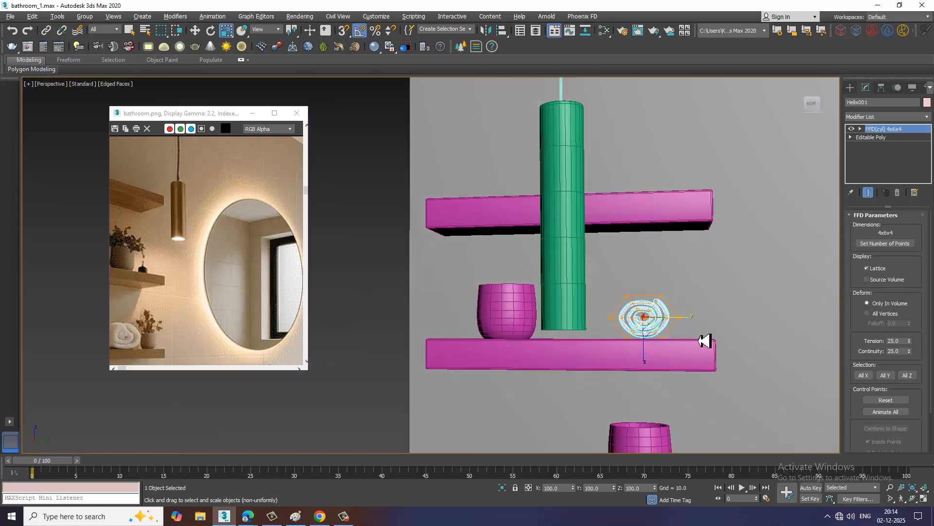
# Convert the FFD-deformed towel roll to an Editable Poly
pyautogui.press('w')
pyautogui.keyDown('alt'); pyautogui.moveTo(704, 341); pyautogui.dragTo(657, 308, button='middle'); pyautogui.keyUp('alt')
pyautogui.scroll(4, 627, 295)
pyautogui.rightClick(614, 275)
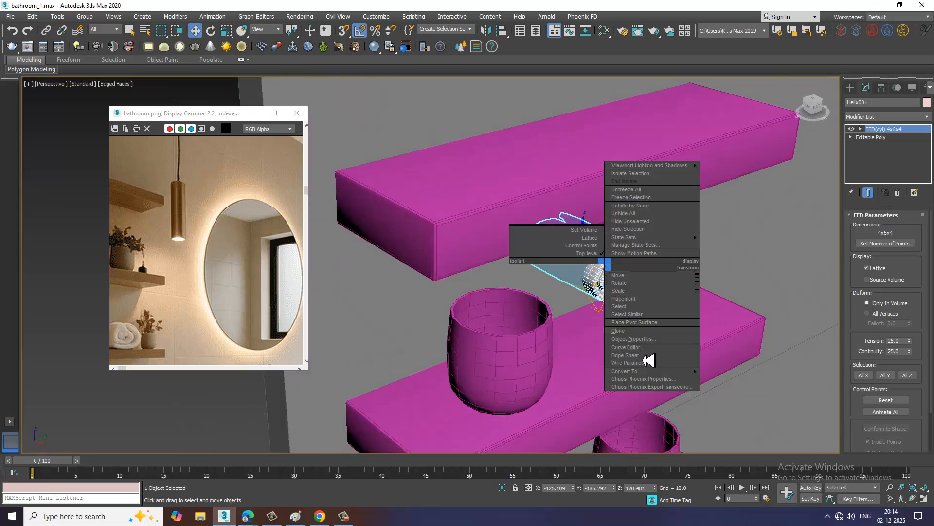
pyautogui.moveTo(655, 377)
pyautogui.click(710, 382)
pyautogui.keyDown('alt'); pyautogui.moveTo(682, 338); pyautogui.dragTo(667, 320, button='middle'); pyautogui.keyUp('alt')
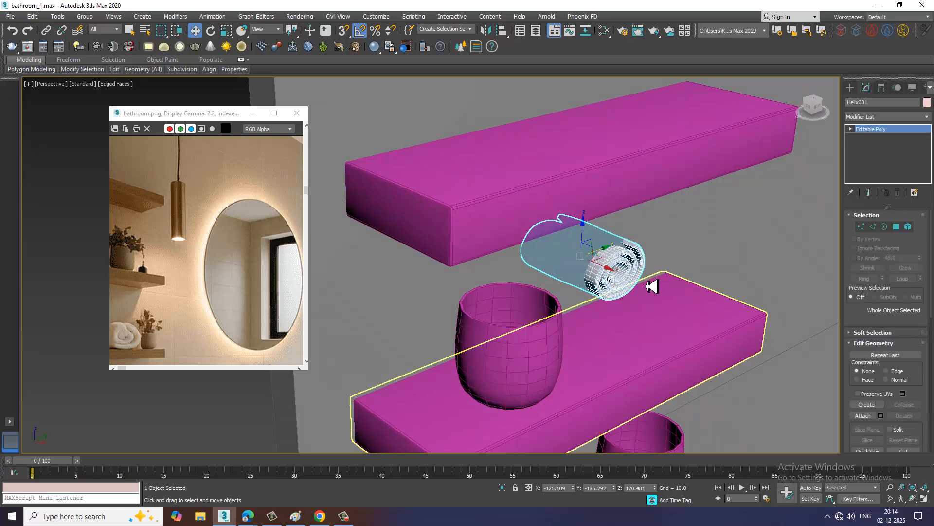
# Move the towel roll onto the middle shelf beside the vase, at about X -111.8, Y -199.9, Z 169.3
pyautogui.keyDown('alt'); pyautogui.moveTo(612, 276); pyautogui.dragTo(681, 311, button='middle'); pyautogui.keyUp('alt')
pyautogui.scroll(2, 680, 292)
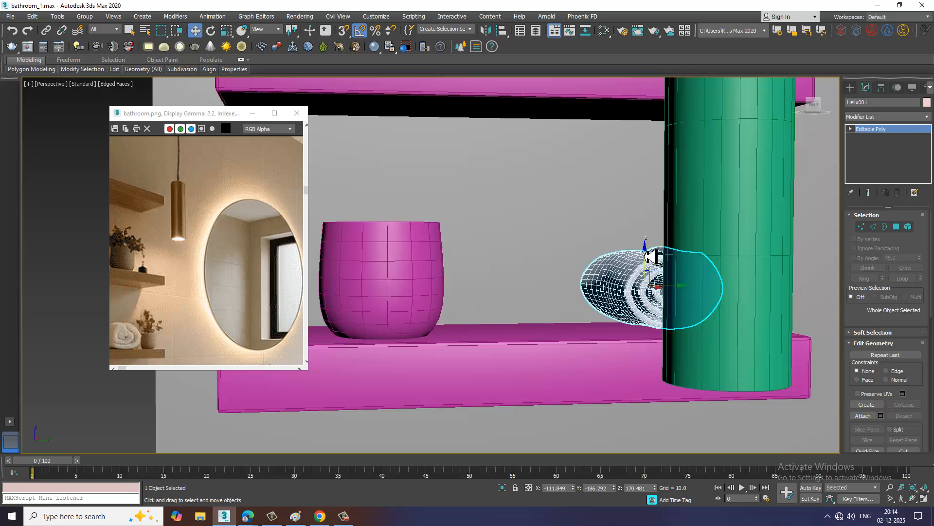
pyautogui.moveTo(648, 257); pyautogui.dragTo(655, 271)
pyautogui.keyDown('alt'); pyautogui.moveTo(655, 271); pyautogui.dragTo(671, 313, button='middle'); pyautogui.keyUp('alt')
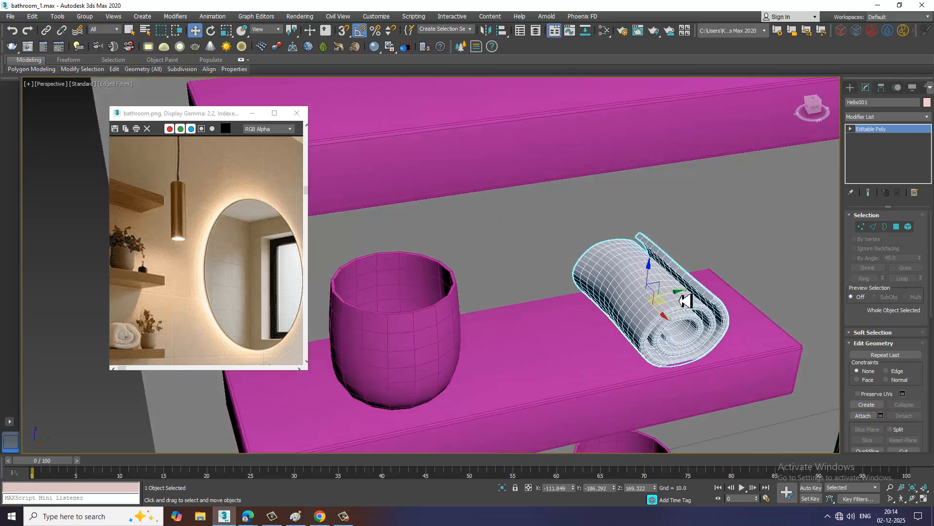
pyautogui.moveTo(686, 301); pyautogui.dragTo(564, 303)
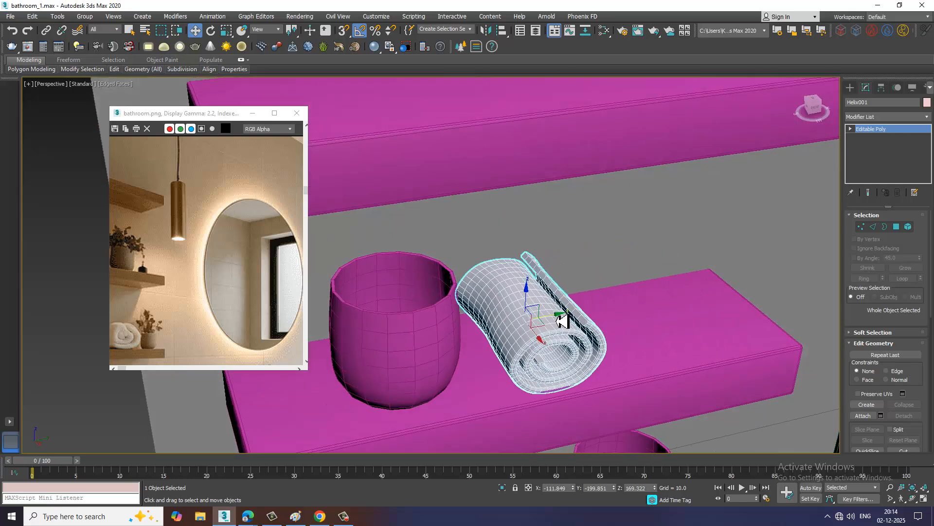
# Clone the towel roll as one Copy beside the original on the middle shelf, at about Y -188.6
pyautogui.keyDown('shift'); pyautogui.moveTo(625, 324); pyautogui.dragTo(659, 323); pyautogui.keyUp('shift')
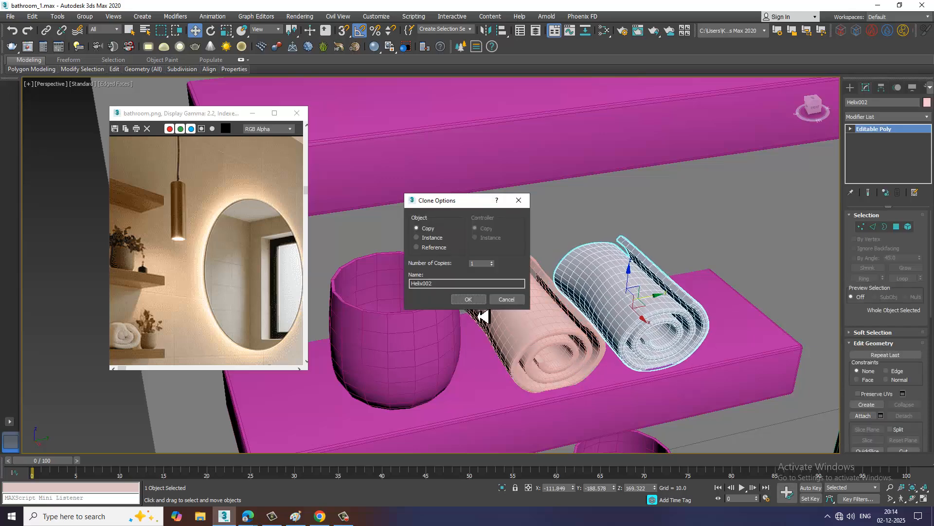
pyautogui.click(463, 298)
pyautogui.scroll(-3, 564, 195)
pyautogui.keyDown('alt'); pyautogui.moveTo(588, 327); pyautogui.dragTo(635, 299, button='middle'); pyautogui.keyUp('alt')
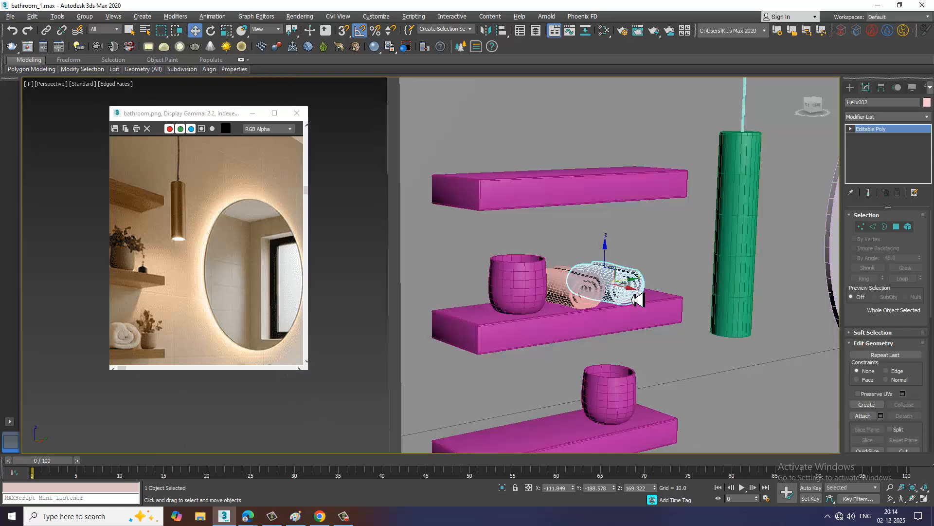
pyautogui.moveTo(729, 364); pyautogui.dragTo(557, 308, button='middle')
pyautogui.scroll(-5, 557, 309)
pyautogui.moveTo(666, 304); pyautogui.dragTo(527, 271, button='middle')
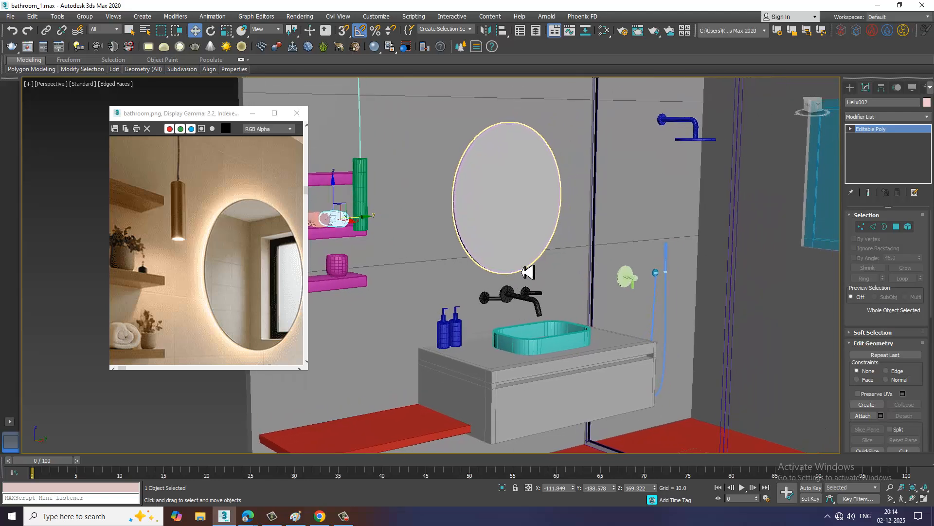
pyautogui.scroll(-4, 501, 271)
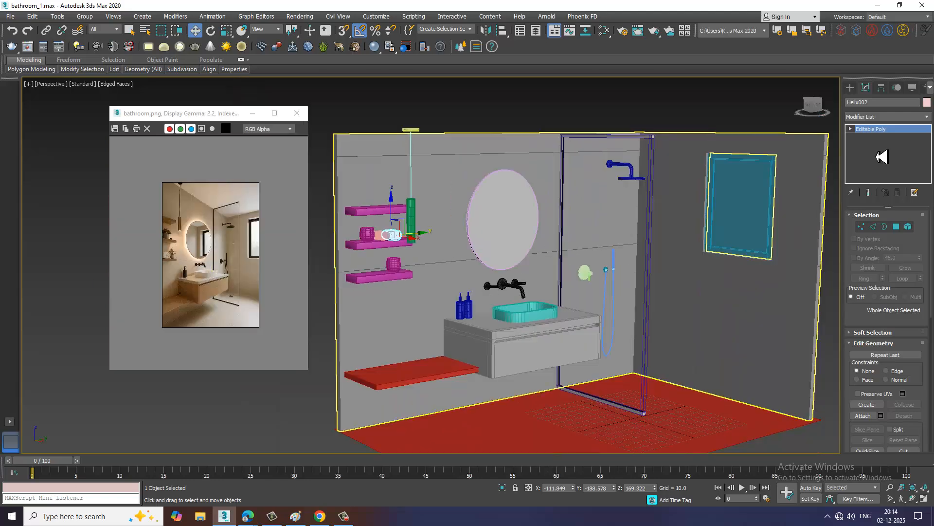
# Create a thin box in the Top view covering the whole bathroom floor area as the ceiling slab
pyautogui.click(851, 87)
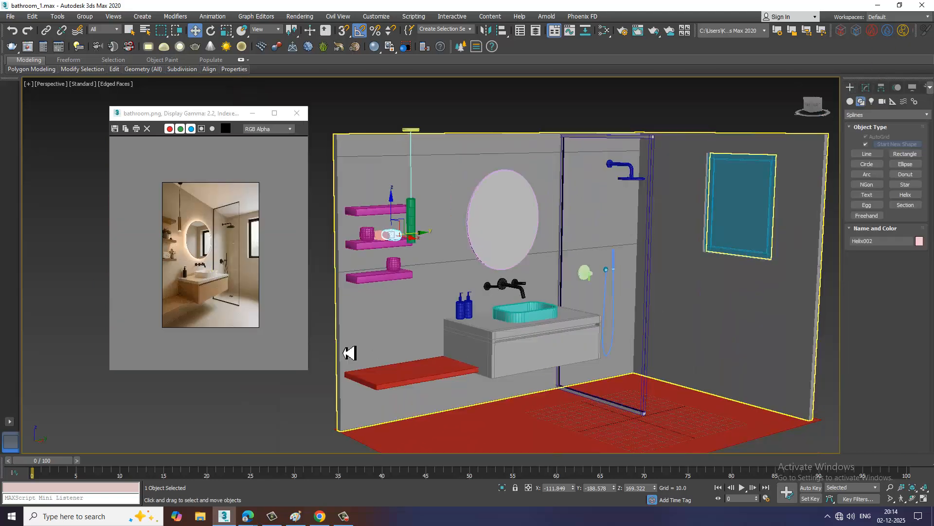
pyautogui.scroll(4, 253, 306)
pyautogui.scroll(-1, 262, 328)
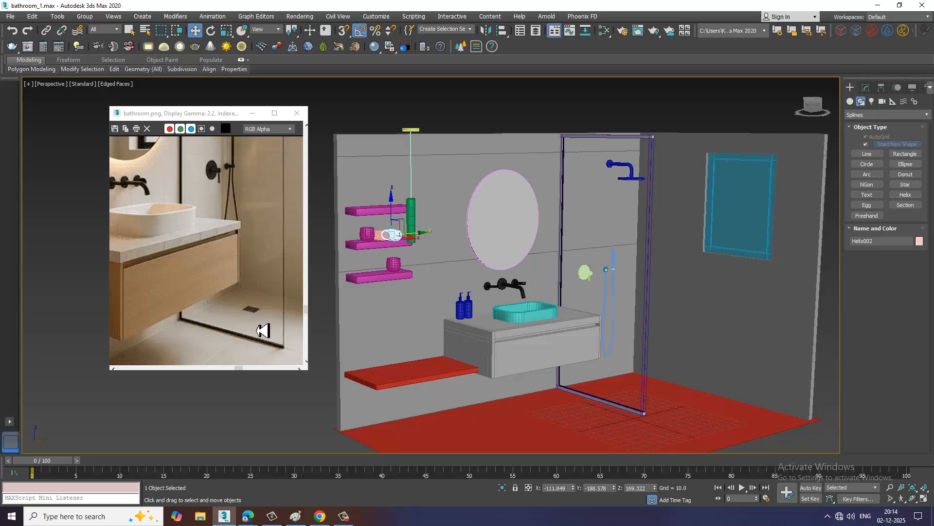
pyautogui.keyDown('alt'); pyautogui.moveTo(690, 273); pyautogui.dragTo(909, 207, button='middle'); pyautogui.keyUp('alt')
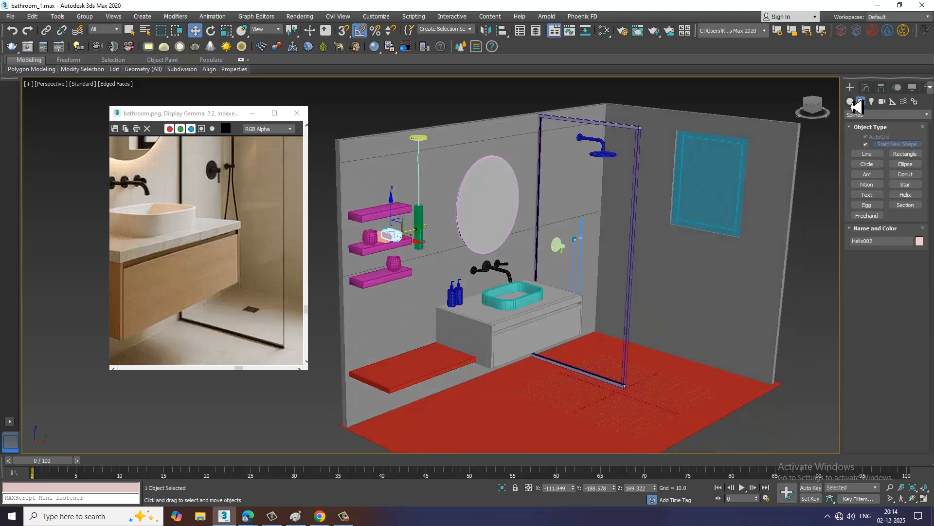
pyautogui.click(850, 101)
pyautogui.click(869, 147)
pyautogui.hotkey('alt', 'w')
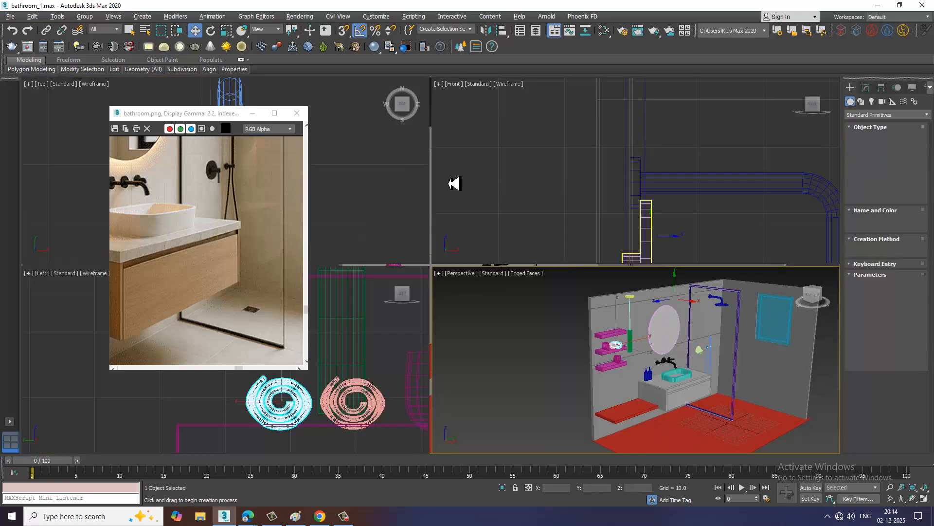
pyautogui.middleClick(393, 181)
pyautogui.hotkey('alt', 'w')
pyautogui.scroll(-8, 447, 213)
pyautogui.scroll(-8, 446, 213)
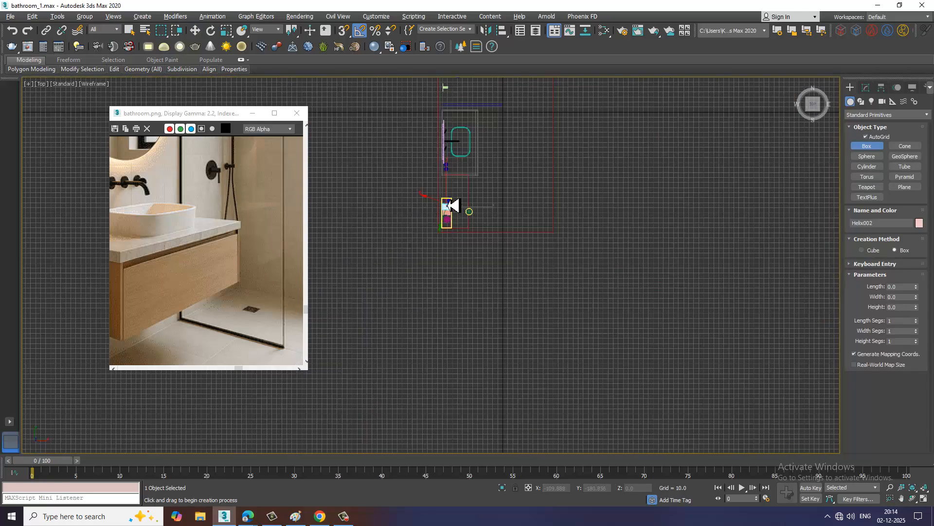
pyautogui.moveTo(467, 168); pyautogui.dragTo(481, 263, button='middle')
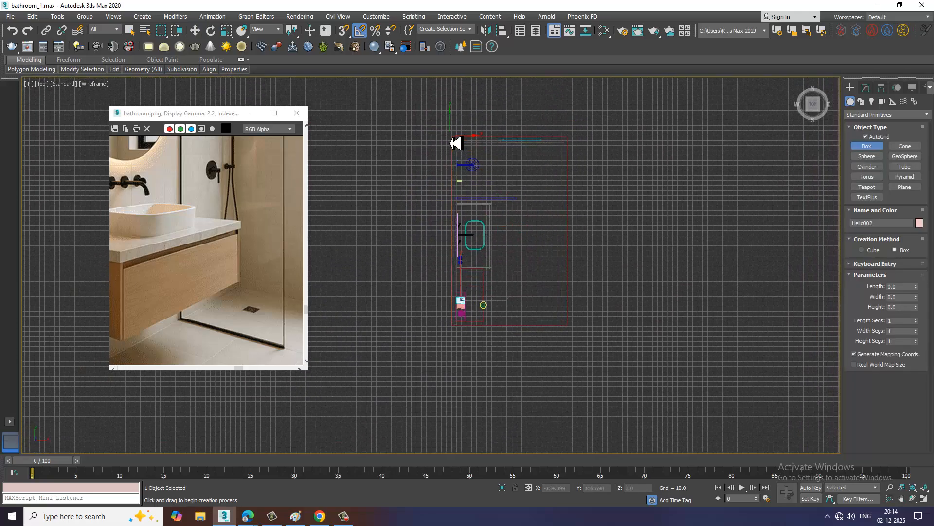
pyautogui.moveTo(456, 143); pyautogui.dragTo(576, 336)
pyautogui.click(576, 335)
pyautogui.press('w')
# Raise the ceiling slab above the bathroom walls to about Z 263.2
pyautogui.hotkey('alt', 'w')
pyautogui.middleClick(716, 368)
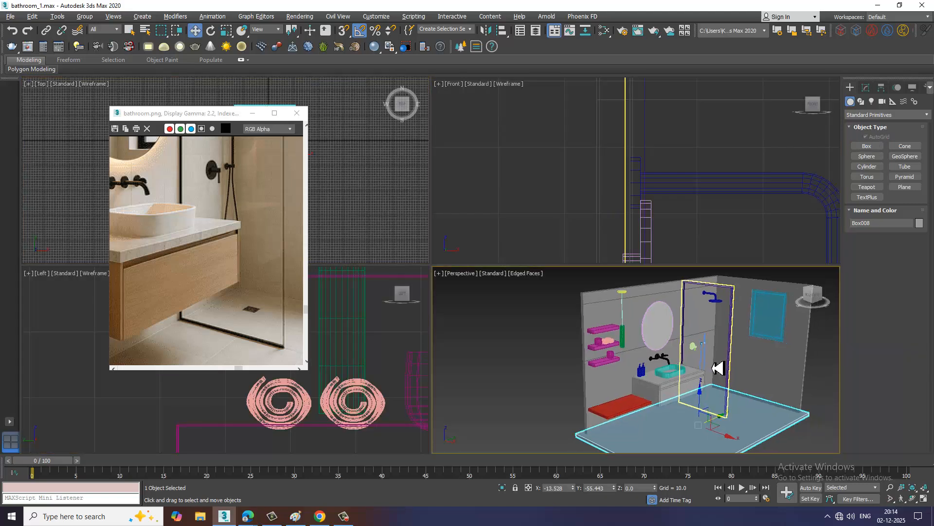
pyautogui.hotkey('alt', 'w')
pyautogui.scroll(3, 561, 343)
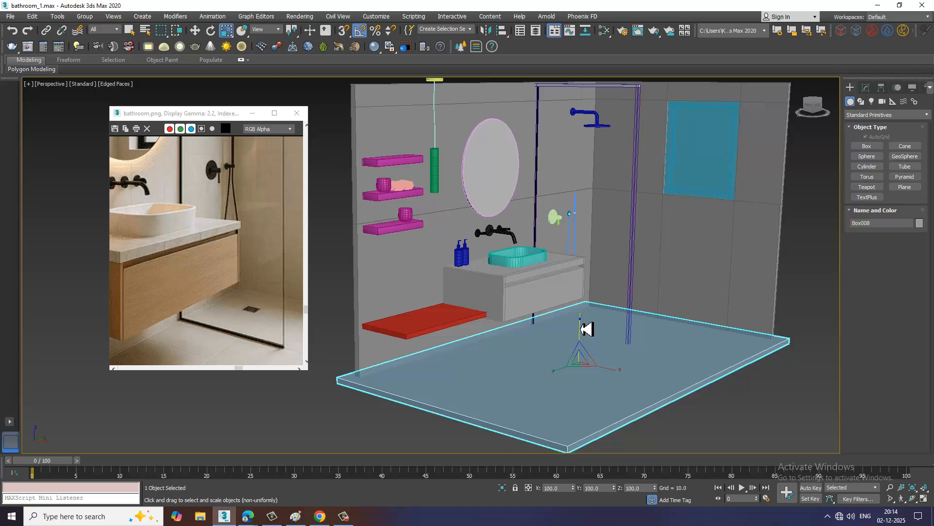
pyautogui.moveTo(587, 329); pyautogui.dragTo(591, 58)
pyautogui.hotkey('alt', 'w')
pyautogui.hotkey('alt', 'w')
# Lower the ceiling slab in the Front view until it rests on top of the walls
pyautogui.keyDown('alt'); pyautogui.moveTo(586, 200); pyautogui.dragTo(494, 211, button='middle'); pyautogui.keyUp('alt')
pyautogui.press('f')
pyautogui.scroll(-6, 601, 234)
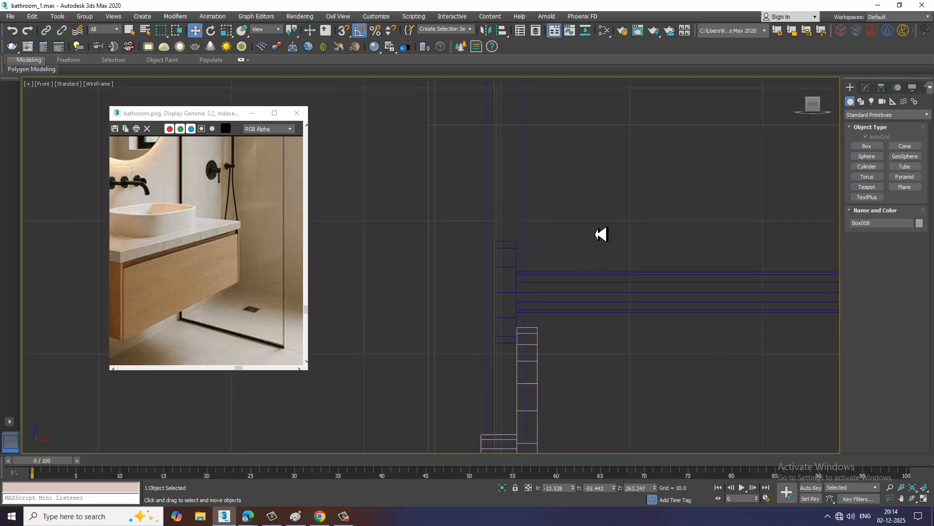
pyautogui.moveTo(609, 175); pyautogui.dragTo(555, 238, button='middle')
pyautogui.moveTo(589, 190); pyautogui.dragTo(521, 199, button='middle')
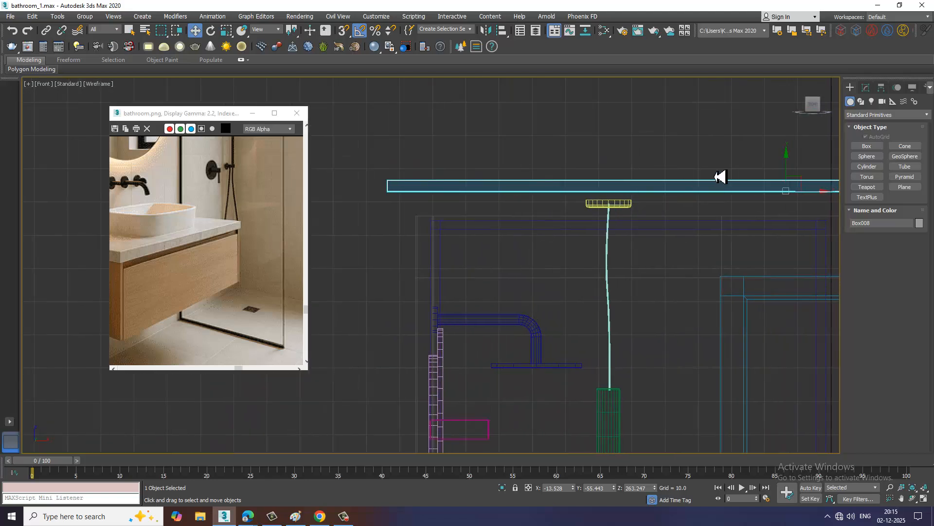
pyautogui.moveTo(789, 171); pyautogui.dragTo(801, 196)
# Lower the pendant lamp's round ceiling mount to about Z 253.1, against the underside of the ceiling slab
pyautogui.click(623, 207)
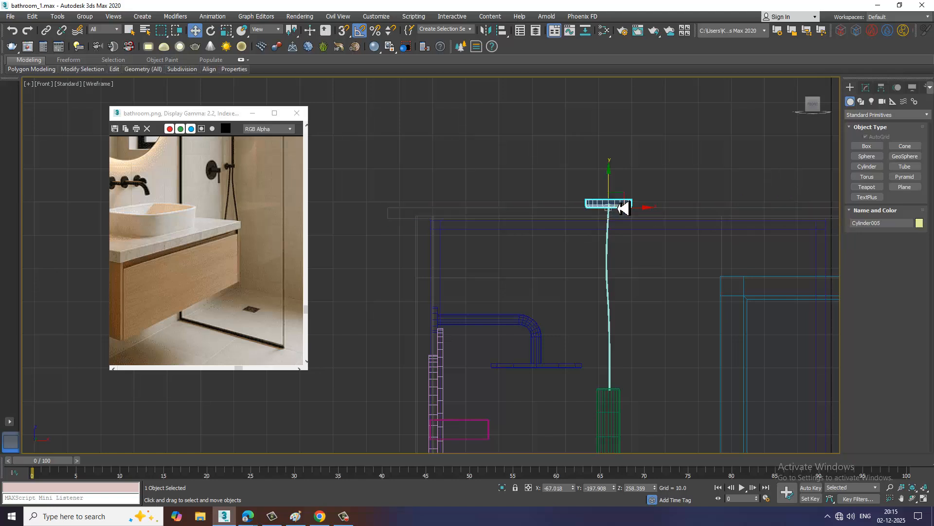
pyautogui.moveTo(609, 185); pyautogui.dragTo(619, 209)
pyautogui.hotkey('alt', 'w')
pyautogui.moveTo(611, 435); pyautogui.dragTo(599, 433, button='middle')
pyautogui.press('z')
pyautogui.hotkey('alt', 'w')
pyautogui.keyDown('alt'); pyautogui.moveTo(607, 362); pyautogui.dragTo(485, 234, button='middle'); pyautogui.keyUp('alt')
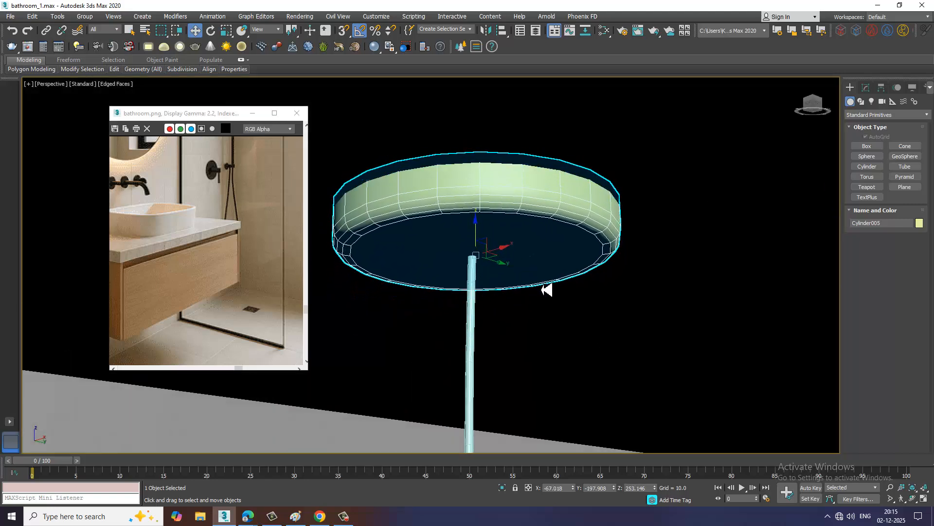
pyautogui.scroll(-3, 547, 288)
pyautogui.hotkey('alt', 'w')
pyautogui.keyDown('alt'); pyautogui.moveTo(655, 382); pyautogui.dragTo(546, 250, button='middle'); pyautogui.keyUp('alt')
pyautogui.hotkey('alt', 'w')
pyautogui.scroll(-4, 678, 390)
pyautogui.scroll(-3, 599, 293)
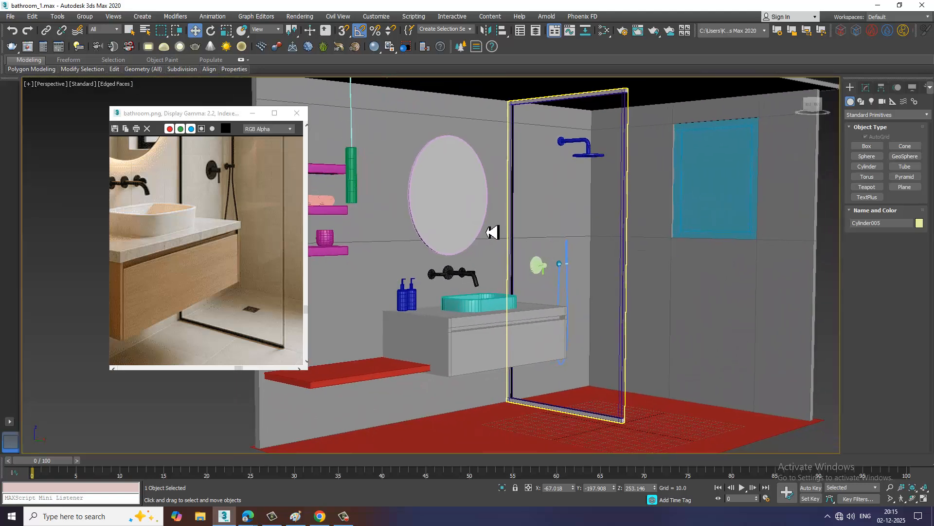
# Minimize the reference image window, save the scene and clear the selection
pyautogui.click(255, 118)
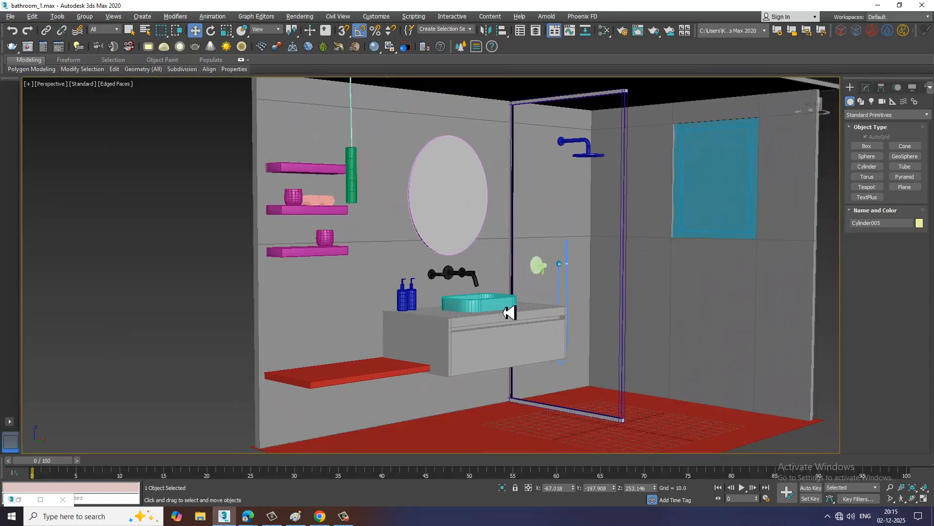
pyautogui.moveTo(504, 311)
pyautogui.mouseDown(button='middle')
pyautogui.moveTo(485, 310)
pyautogui.moveTo(495, 321)
pyautogui.mouseUp(button='middle')
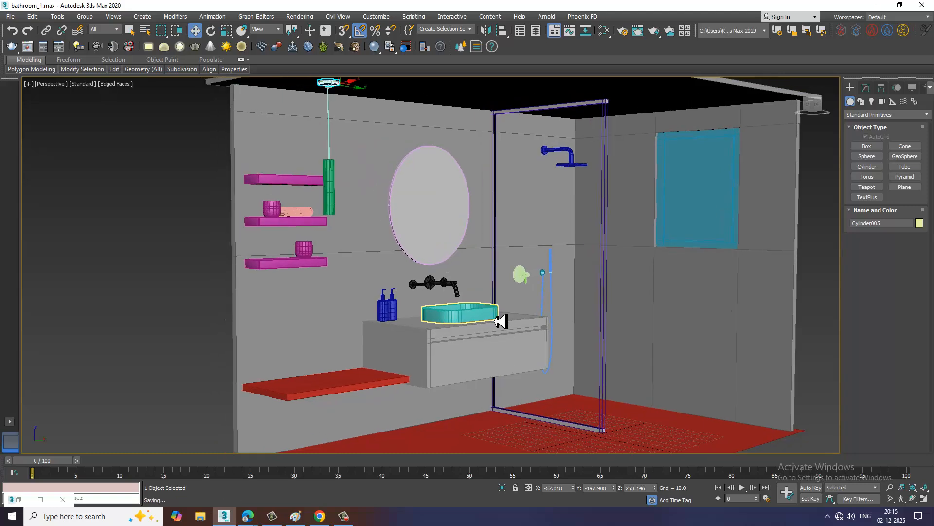
pyautogui.click(192, 221)
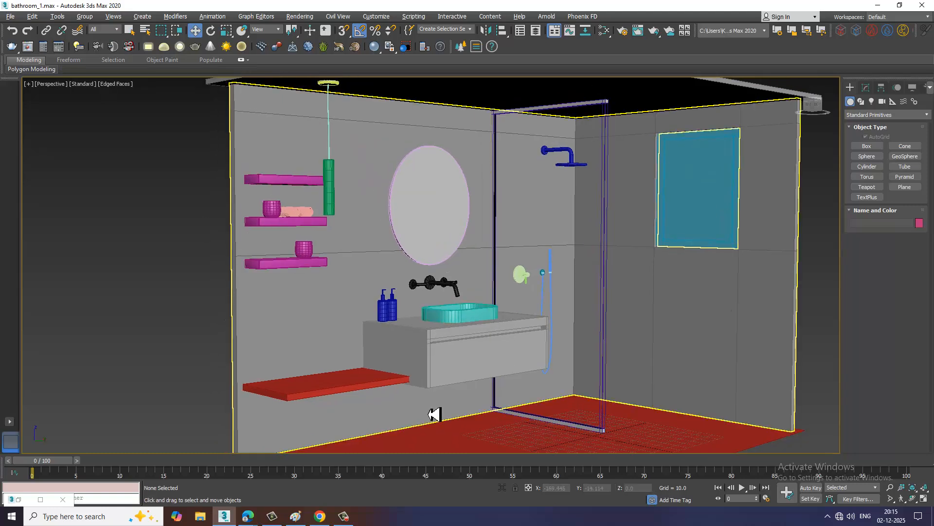
pyautogui.scroll(3, 436, 413)
pyautogui.scroll(-6, 510, 334)
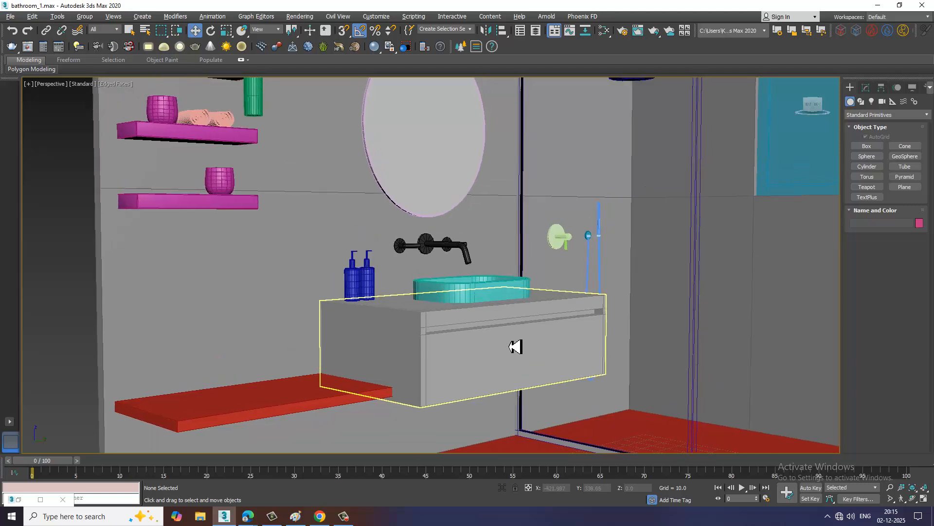